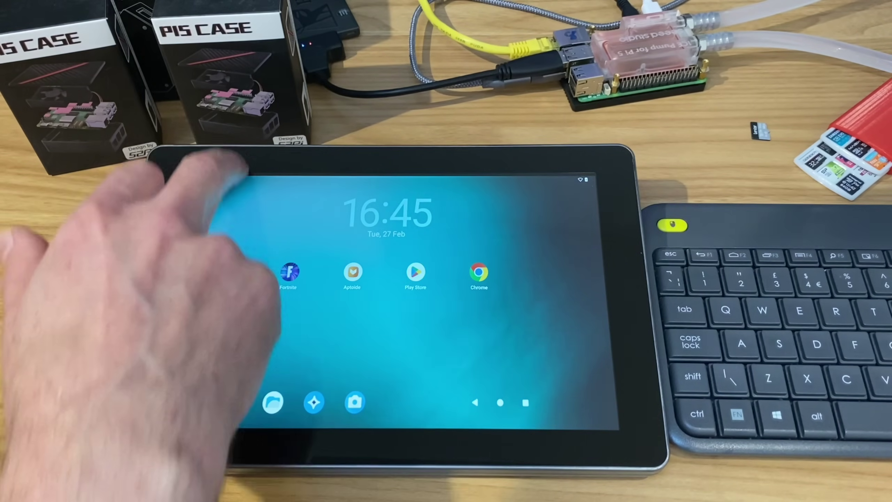
- Pull down the quick settings shade, close it again, and bring up the full app drawer
left_click_drag(224, 177, 247, 352)
left_click_drag(351, 422, 351, 246)
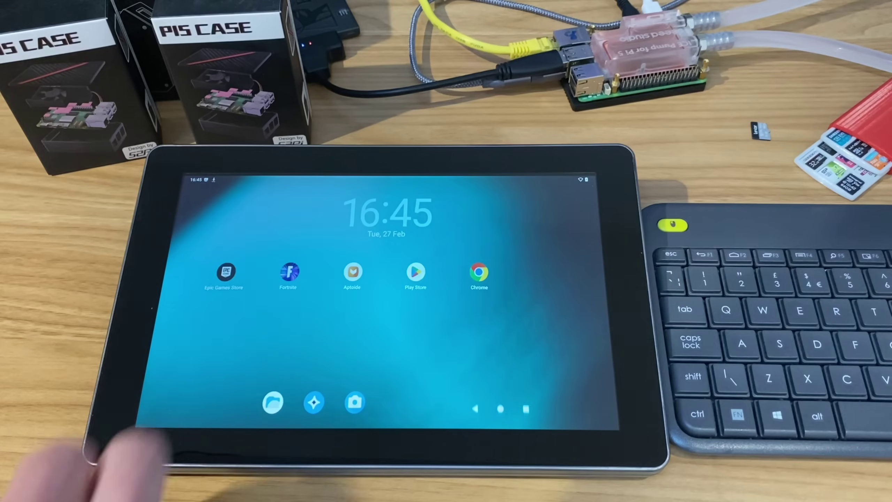
left_click_drag(299, 401, 310, 246)
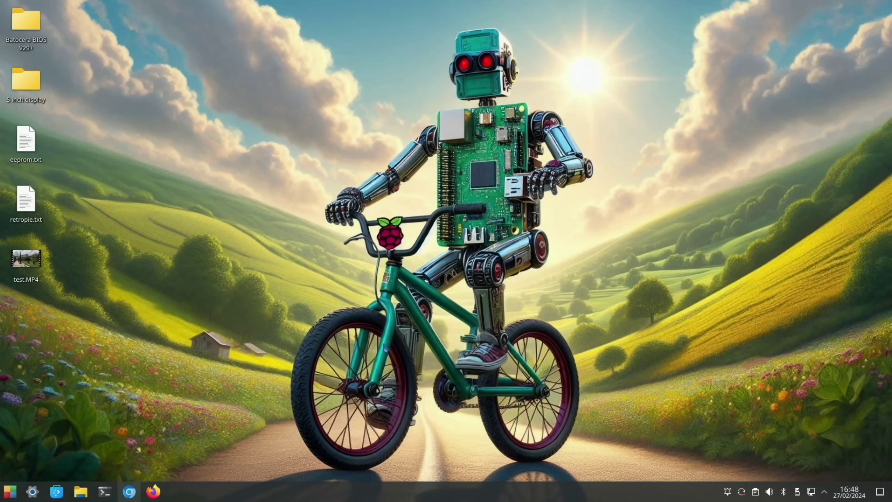
- Go from KonstaKANG.com's device list to the Raspberry Pi 5 LineageOS 21 page's zip download links
left_click(130, 492)
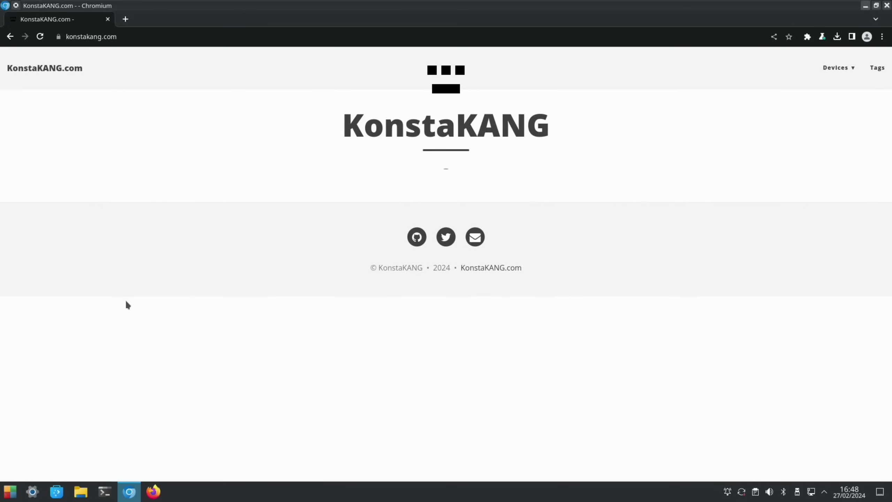
left_click(834, 71)
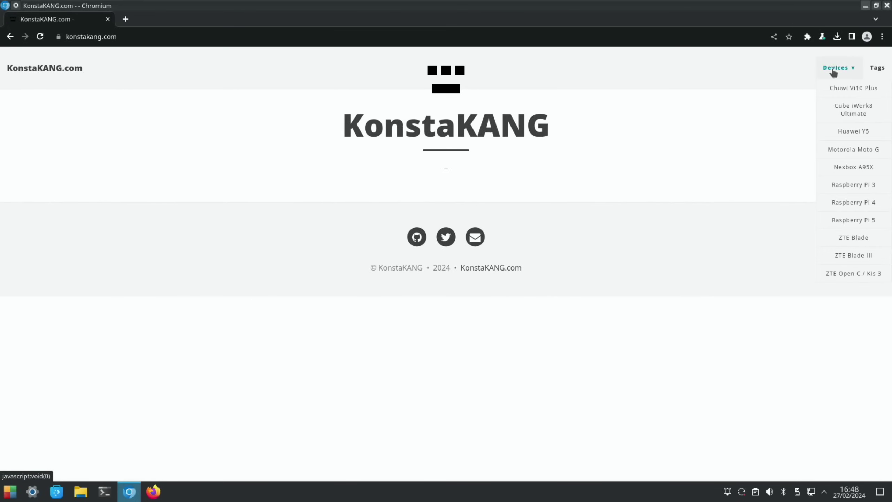
left_click(852, 222)
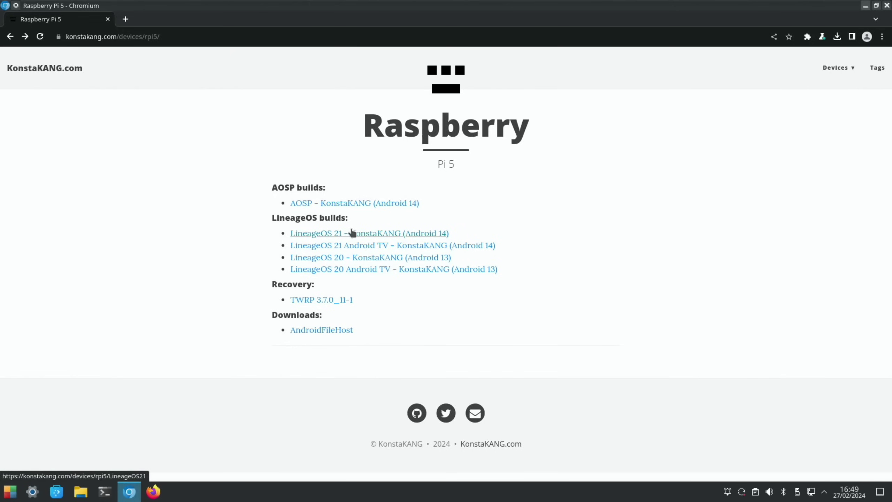
left_click(377, 236)
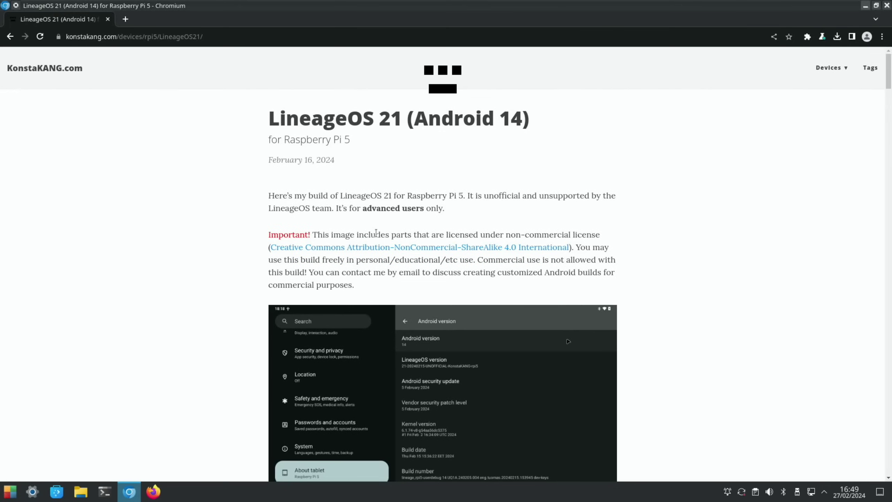
scroll(376, 233, "down", 8)
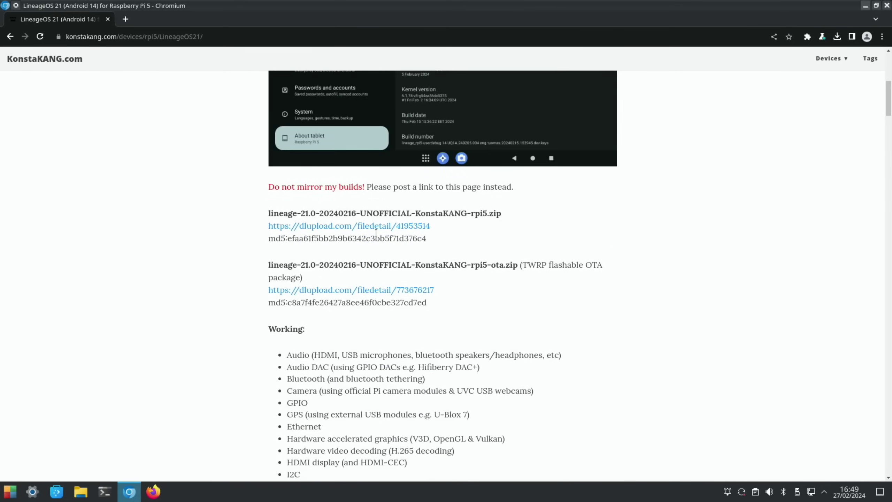
scroll(376, 233, "down", 2)
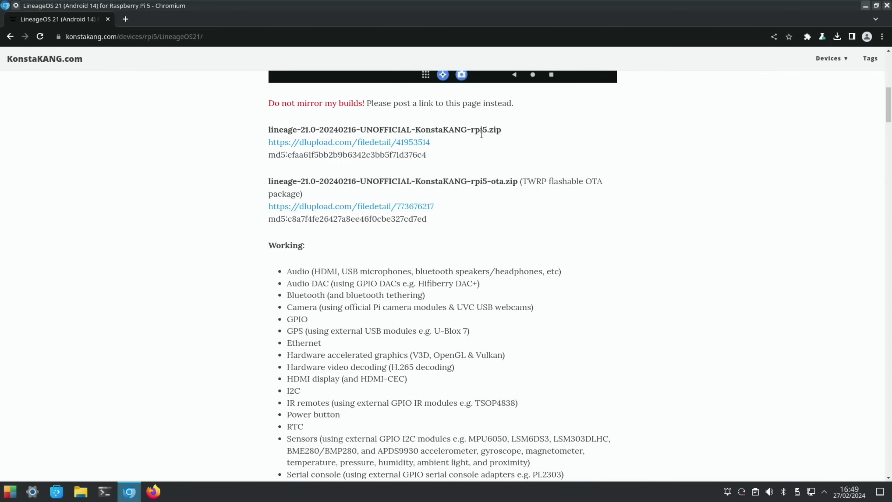
- Start the free DLUpload download of the LineageOS 21 zip after the reCAPTCHA, then minimize Chromium
left_click(410, 142)
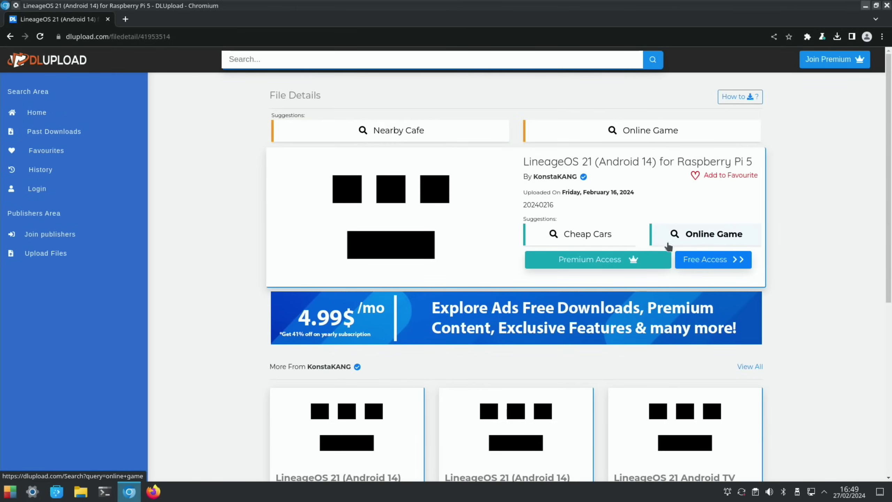
left_click(701, 260)
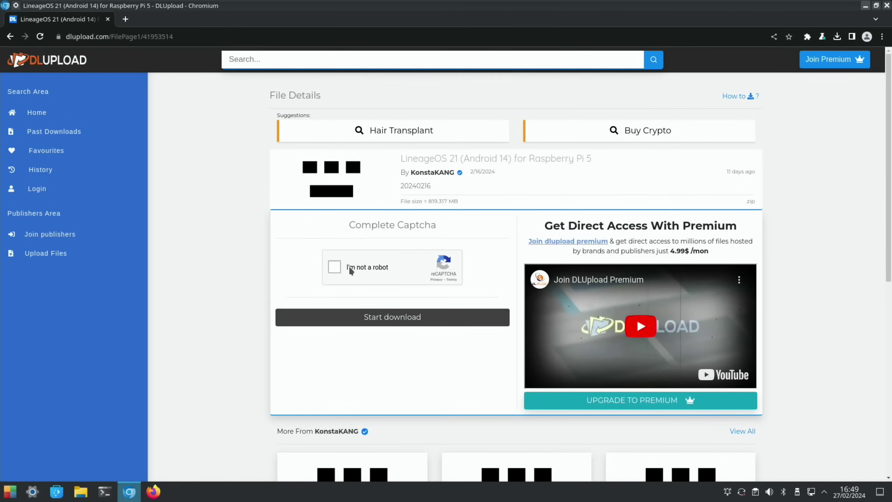
left_click(335, 268)
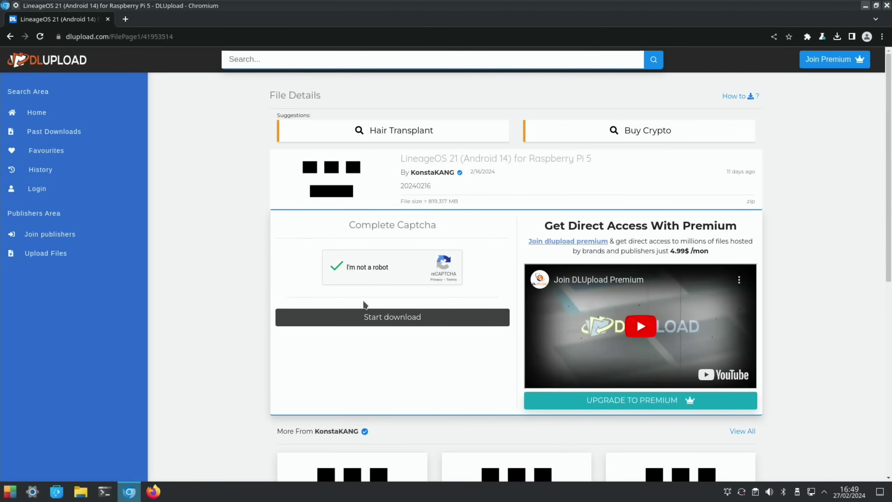
left_click(381, 325)
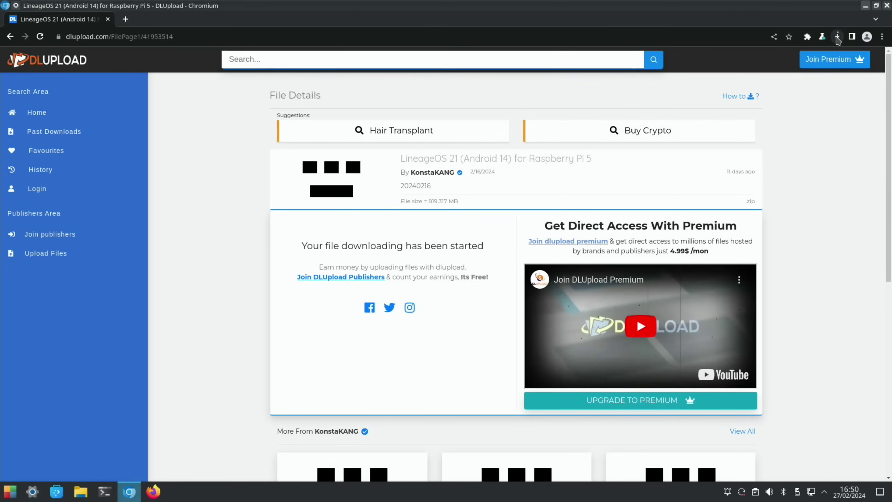
left_click(838, 37)
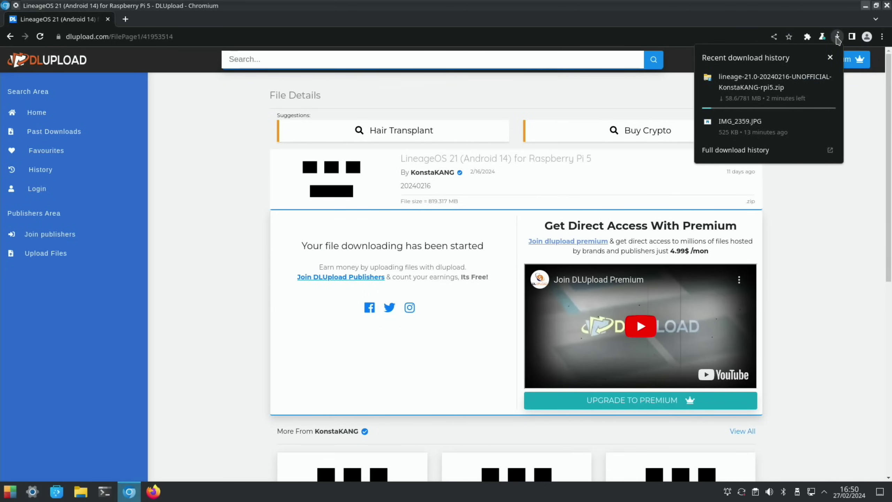
left_click(865, 6)
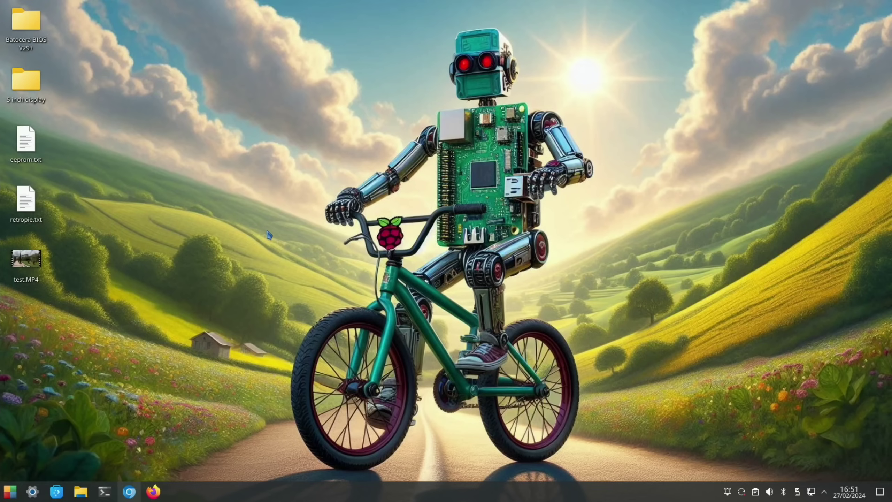
- Restore Chromium, then search the launcher for 'imag' to find Raspberry Pi Imager
left_click(129, 492)
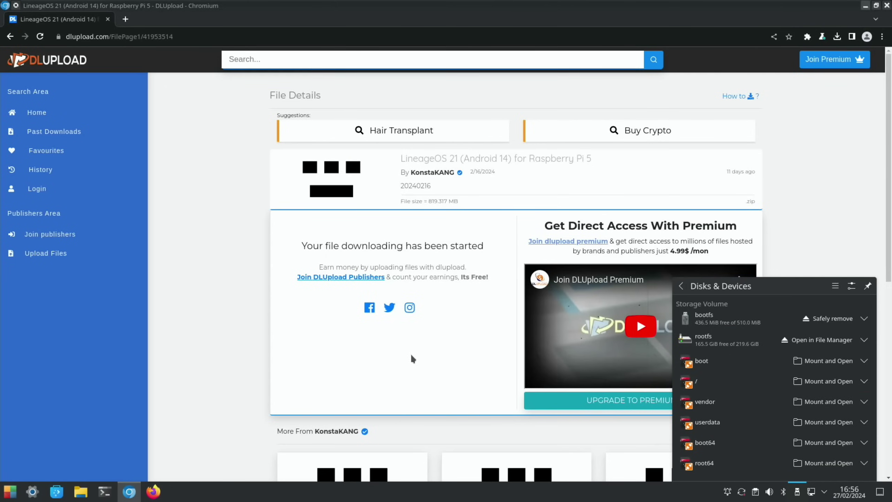
key("super")
type("imag")
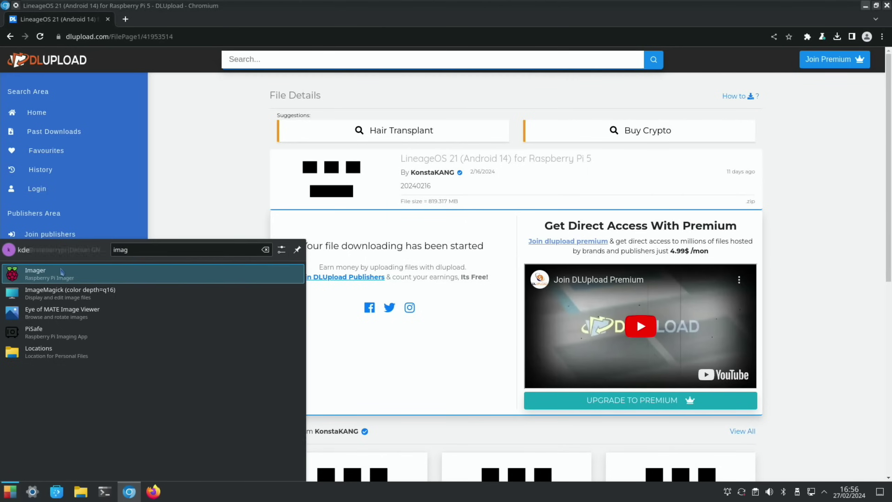
- Launch Raspberry Pi Imager and choose the downloaded lineage-21.0 zip as a custom OS image
left_click(58, 275)
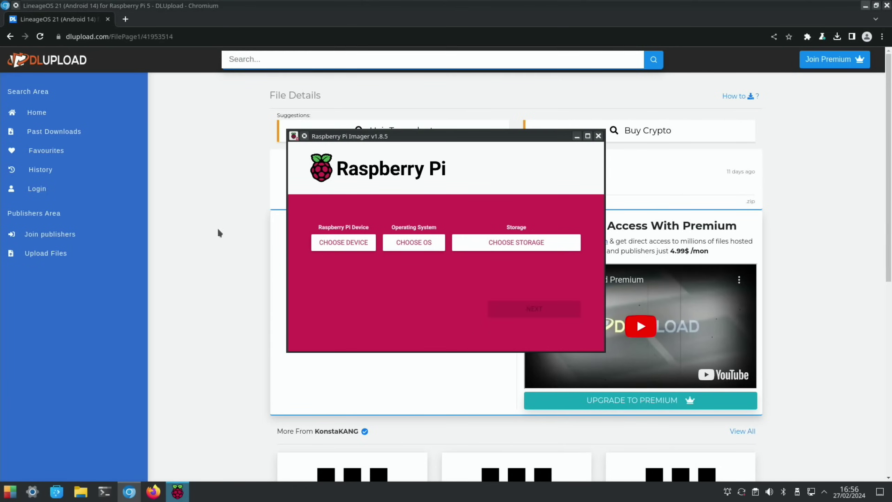
left_click(395, 244)
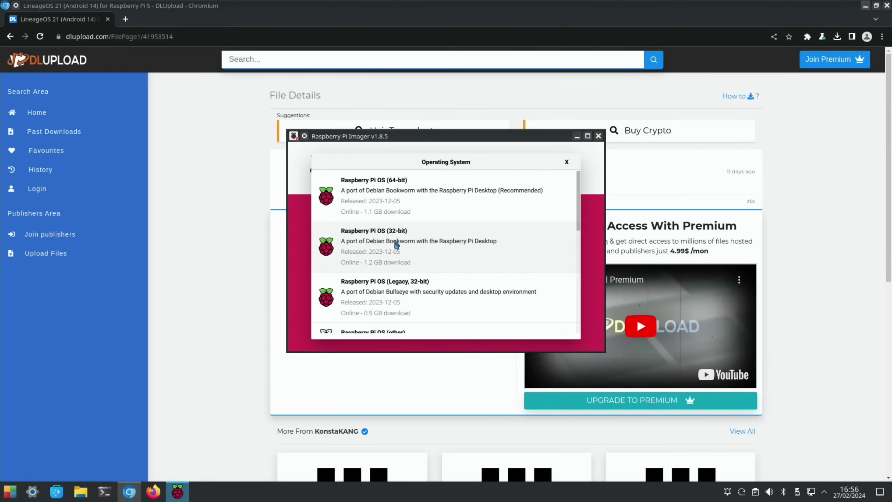
scroll(396, 244, "down", 10)
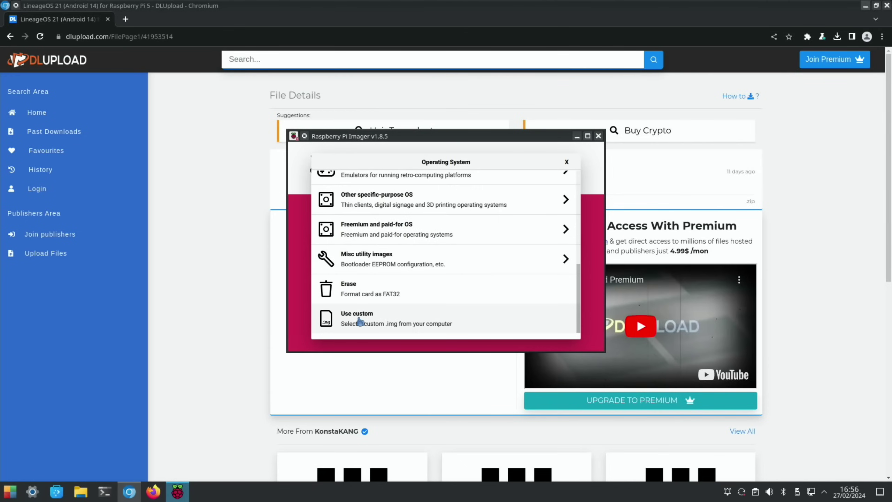
left_click(360, 320)
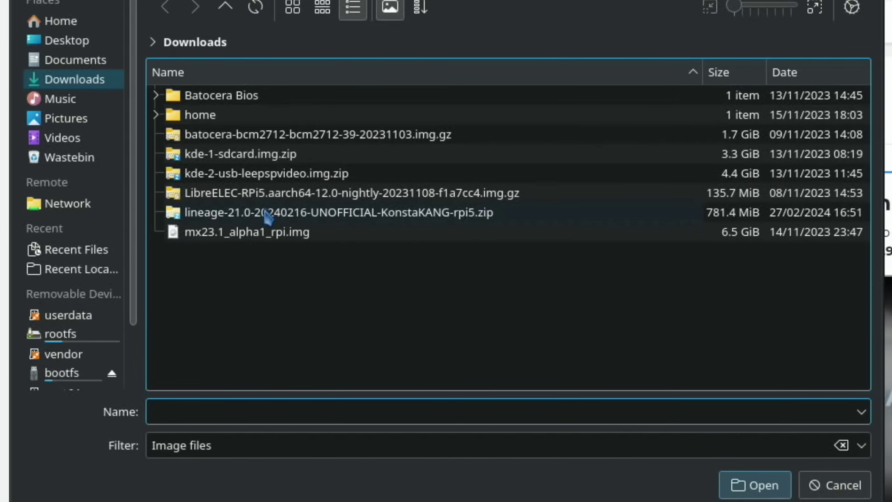
double_click(268, 213)
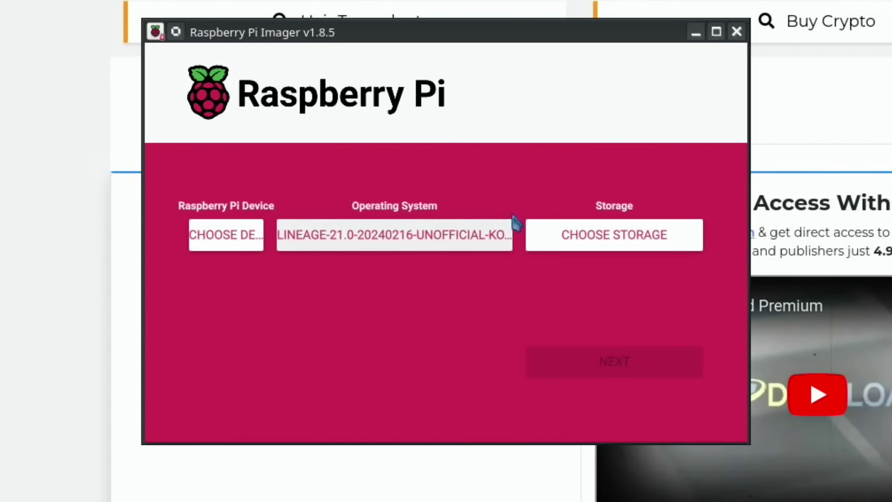
- Write it to the internal SD card reader without customisation, confirming the erase and entering the password
left_click(580, 234)
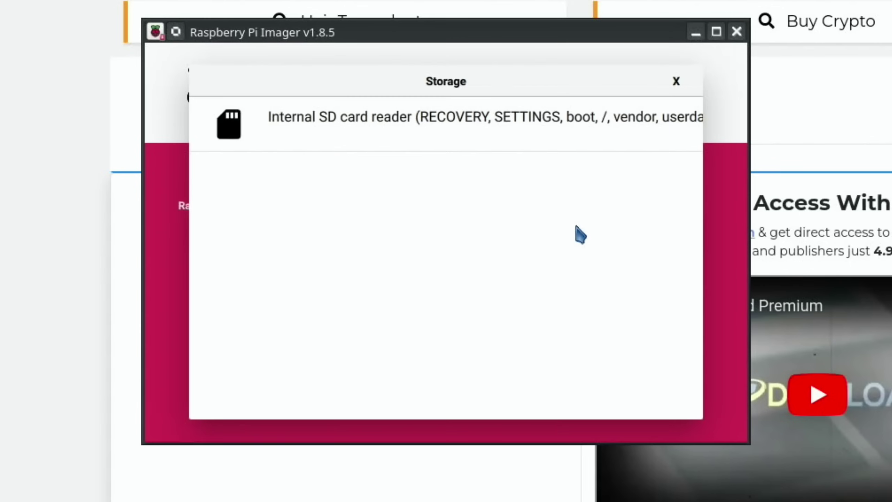
left_click(435, 144)
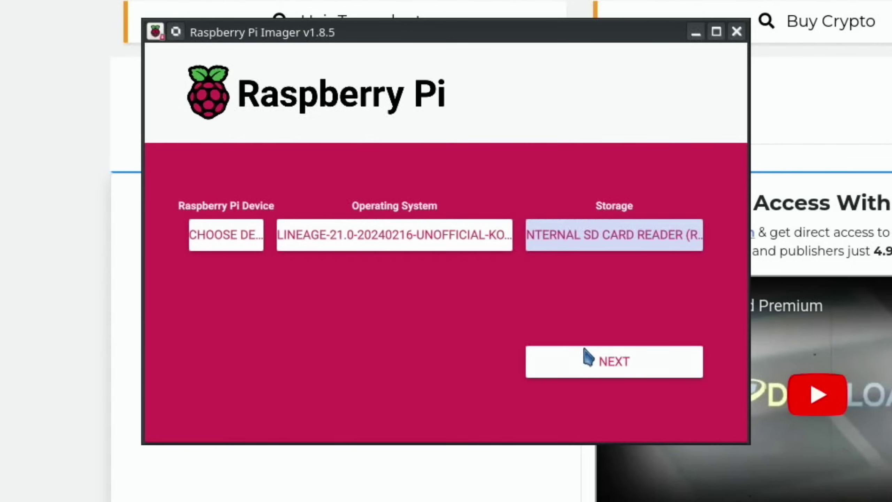
left_click(588, 368)
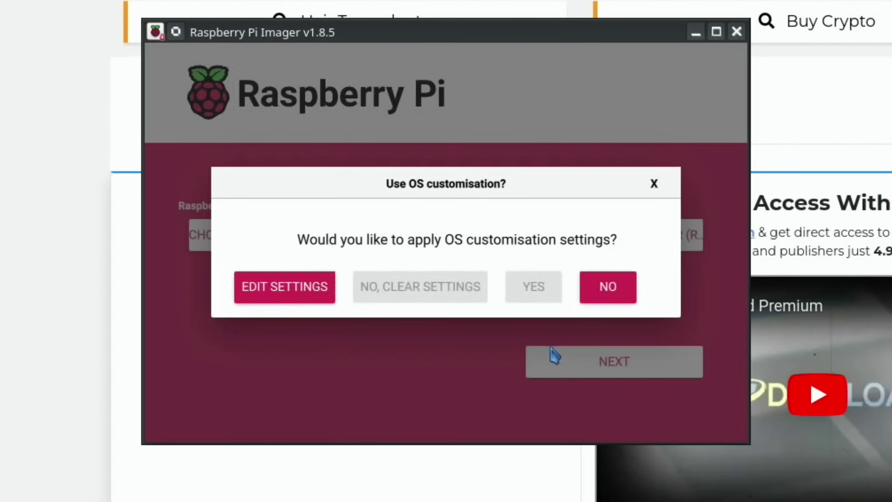
left_click(606, 289)
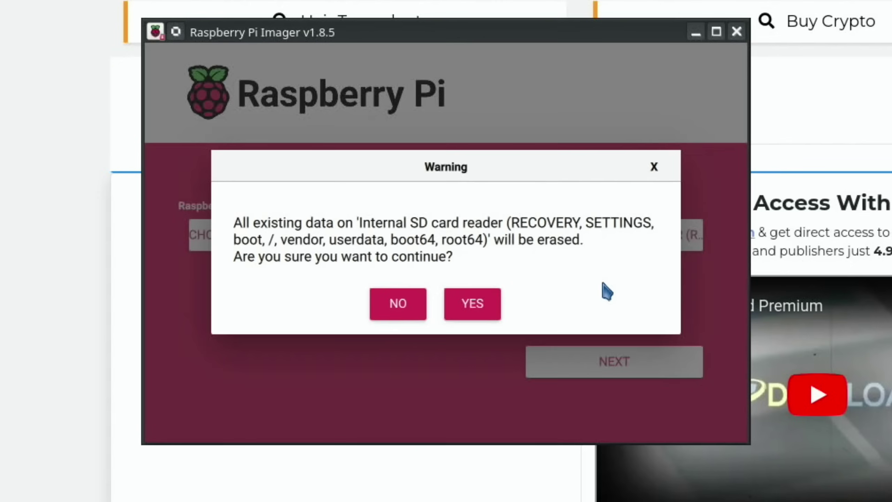
left_click(478, 308)
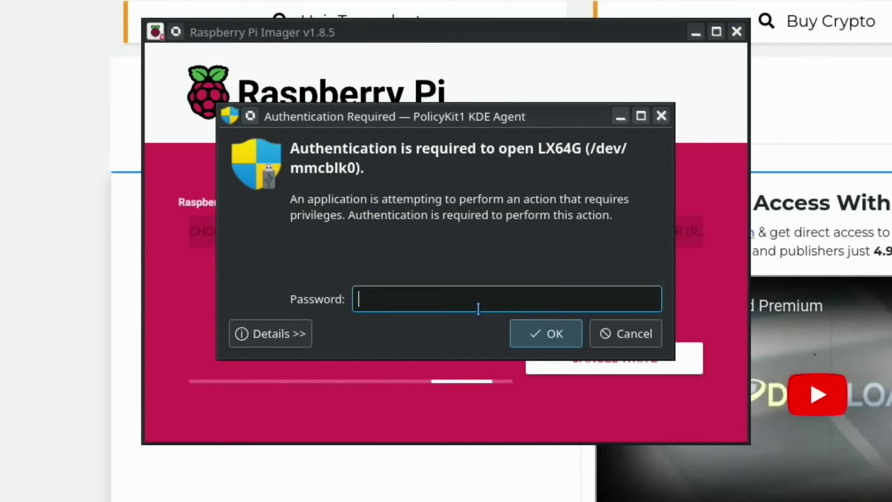
type("•••")
key("Return")
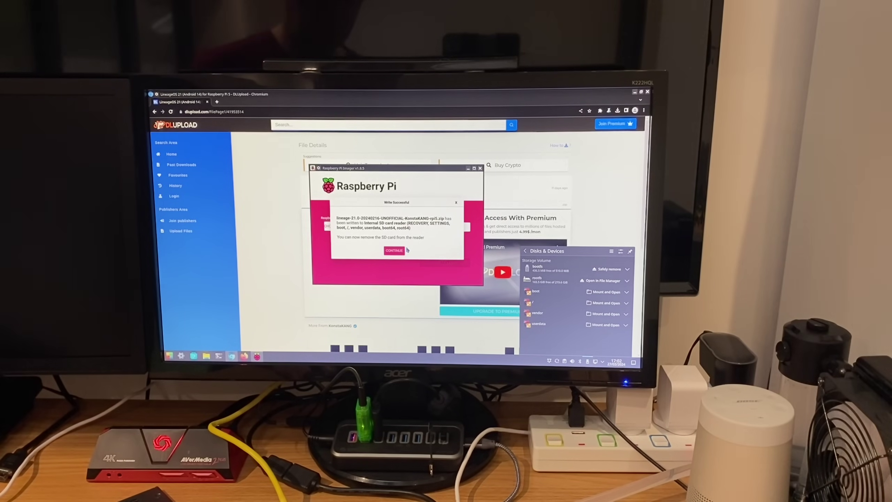
- Dismiss the write-successful message, close Imager, mount and open the boot volume, and select config.txt
left_click(396, 250)
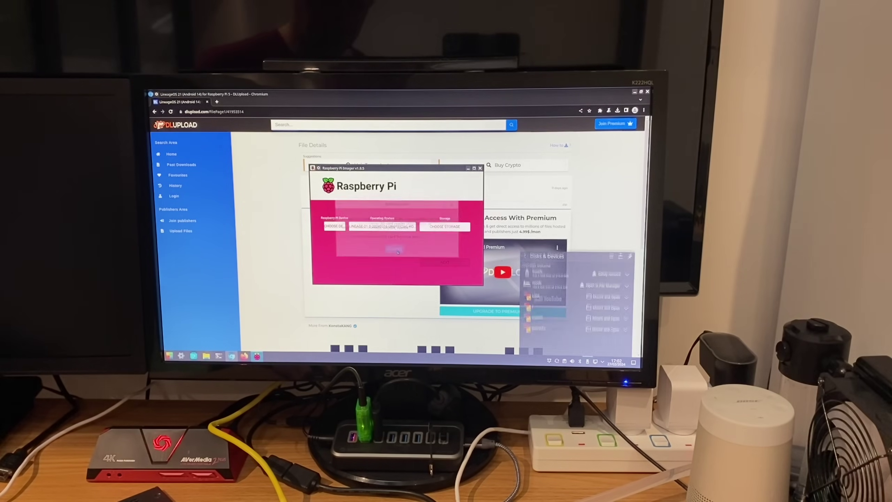
left_click(480, 168)
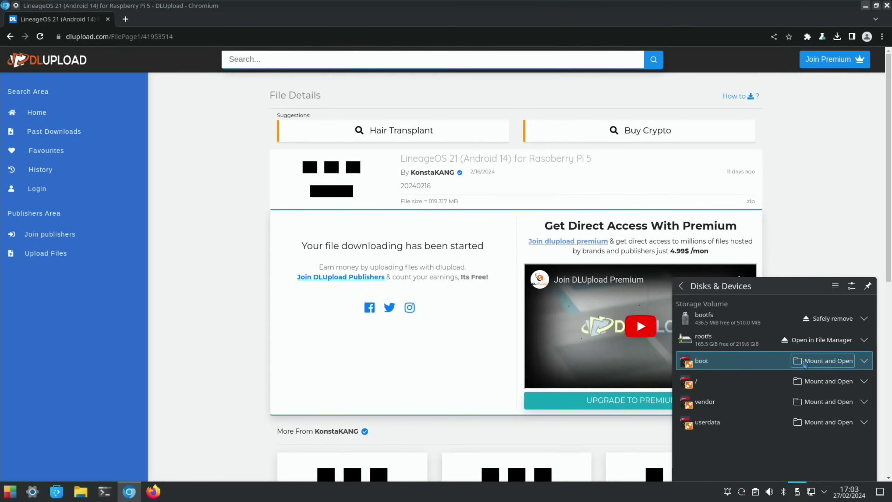
left_click(818, 367)
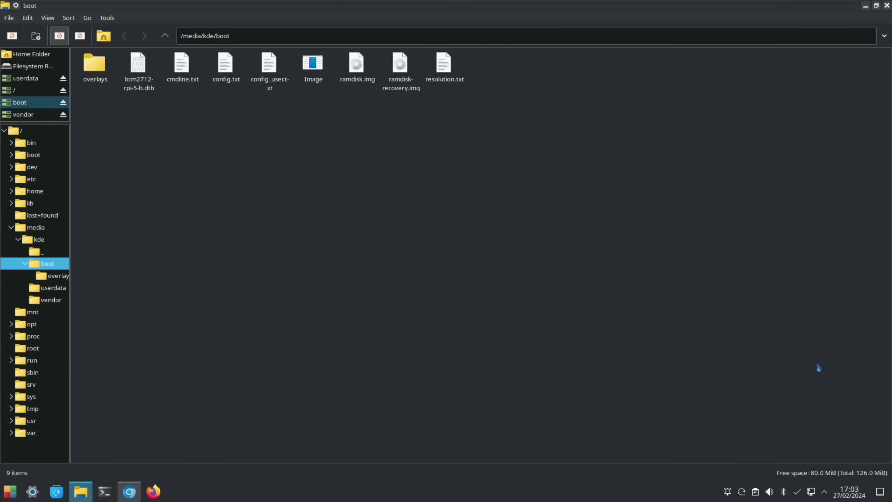
left_click(225, 69)
- Edit the Boot device dtoverlay lines in config.txt so only android-sdcard remains uncommented
double_click(225, 69)
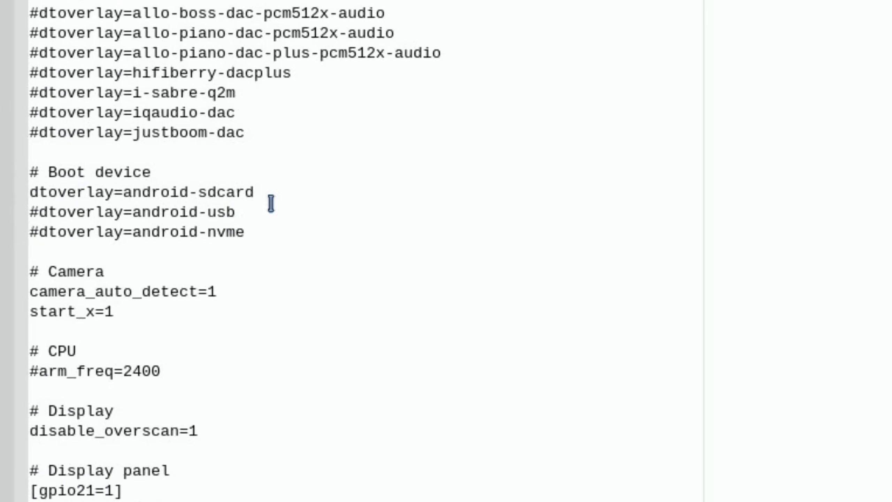
left_click(34, 192)
type("#")
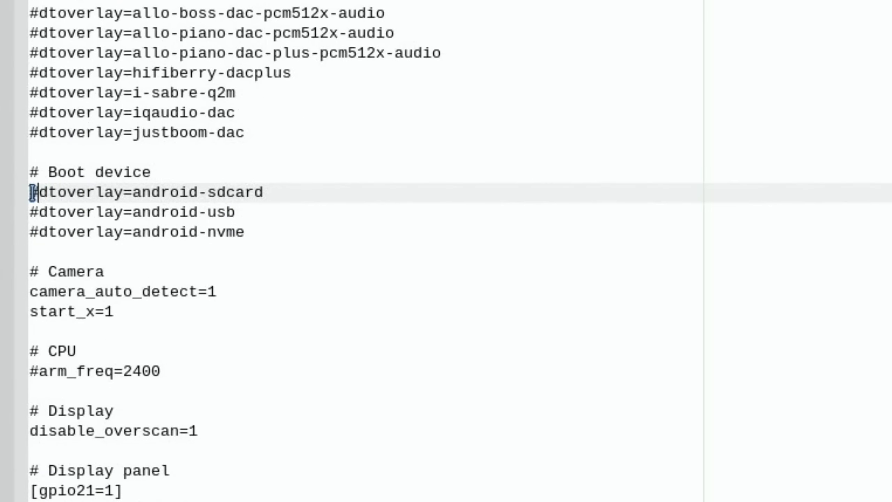
key("Down")
key("BackSpace")
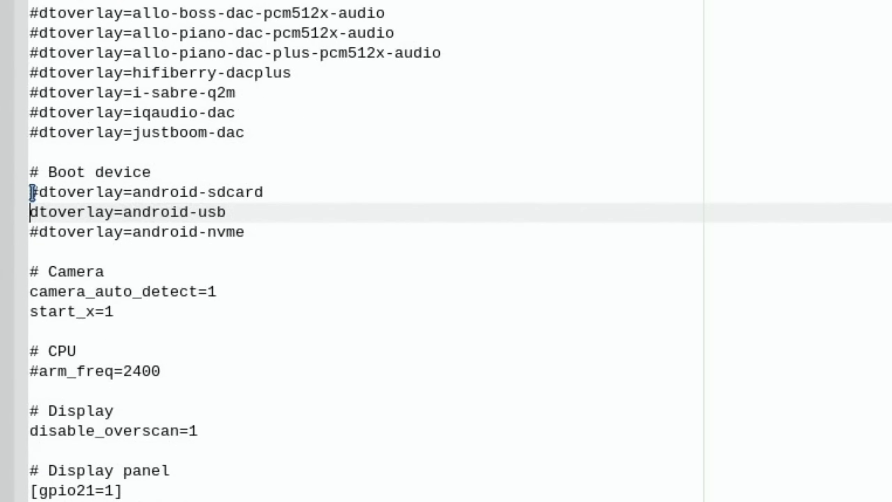
type("#")
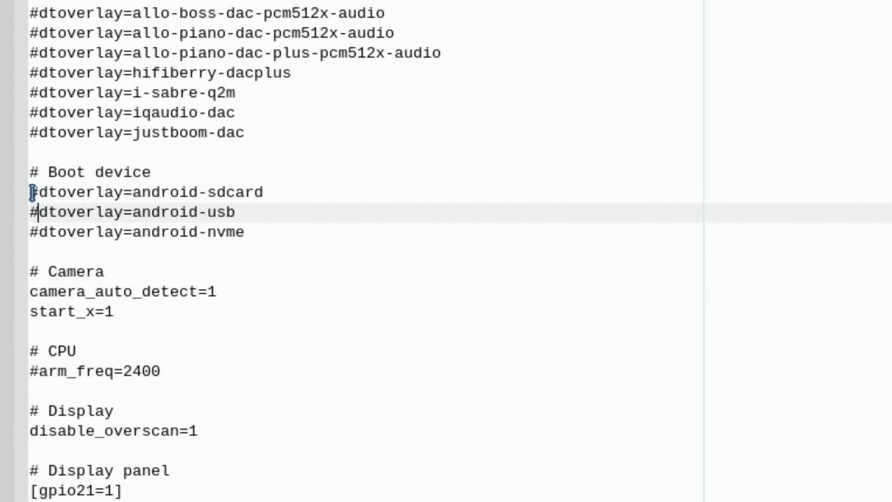
key("Down")
key("BackSpace")
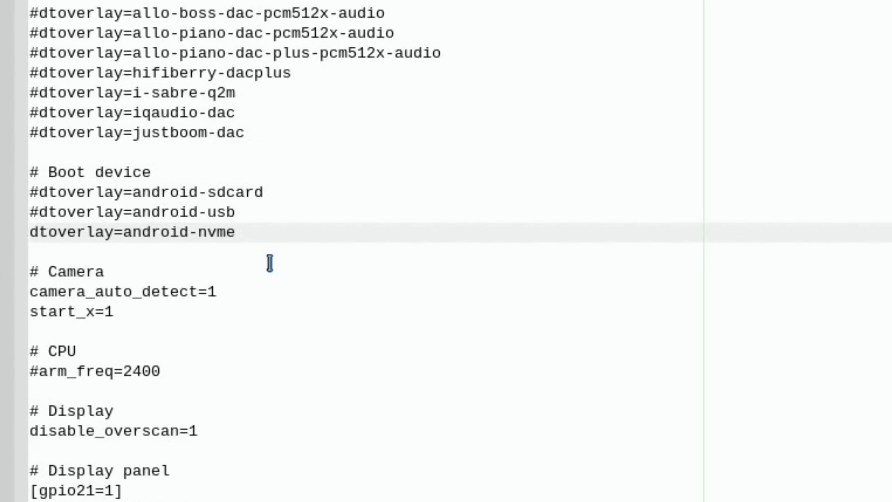
type("#")
key("Up")
key("Up")
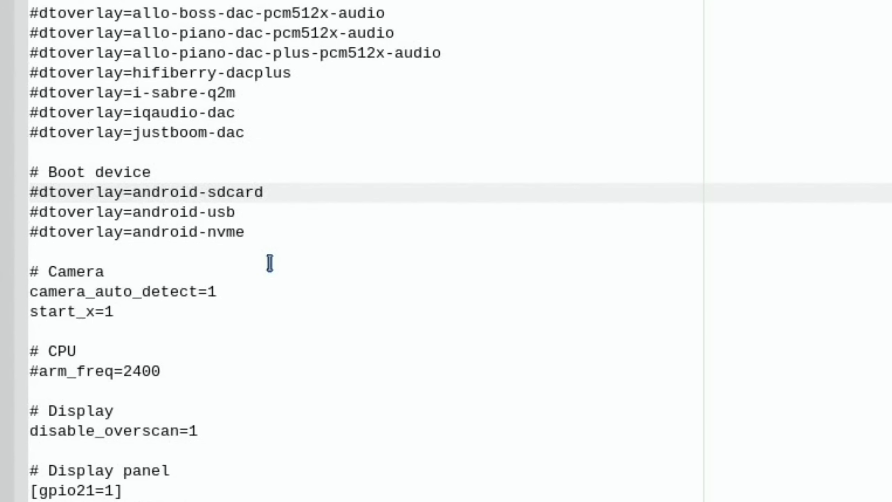
key("BackSpace")
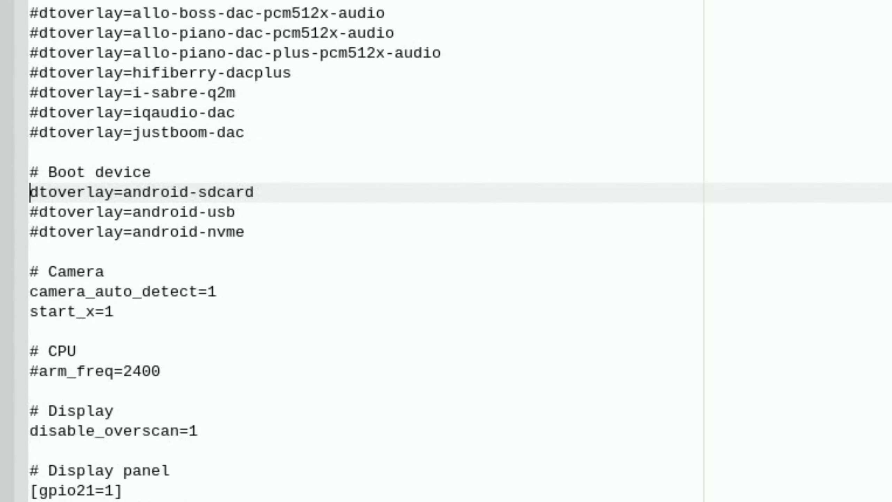
- Quit Geany, saving the changes to config.txt
left_click(9, 17)
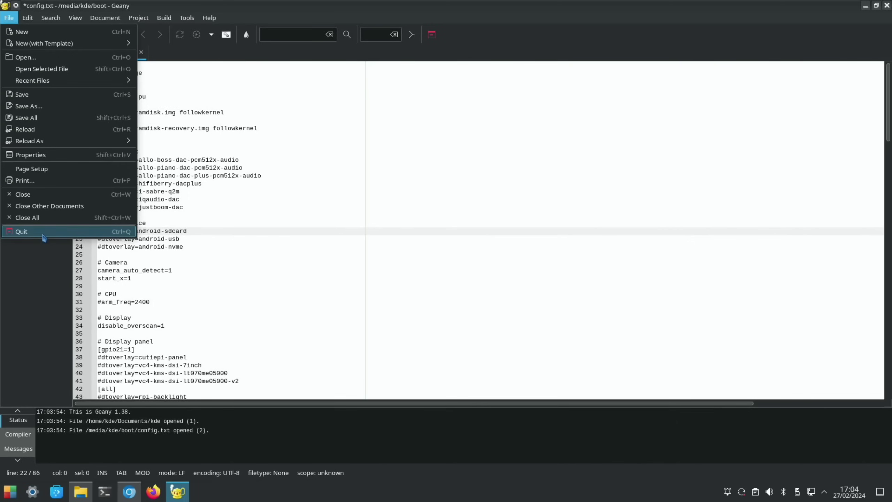
left_click(43, 233)
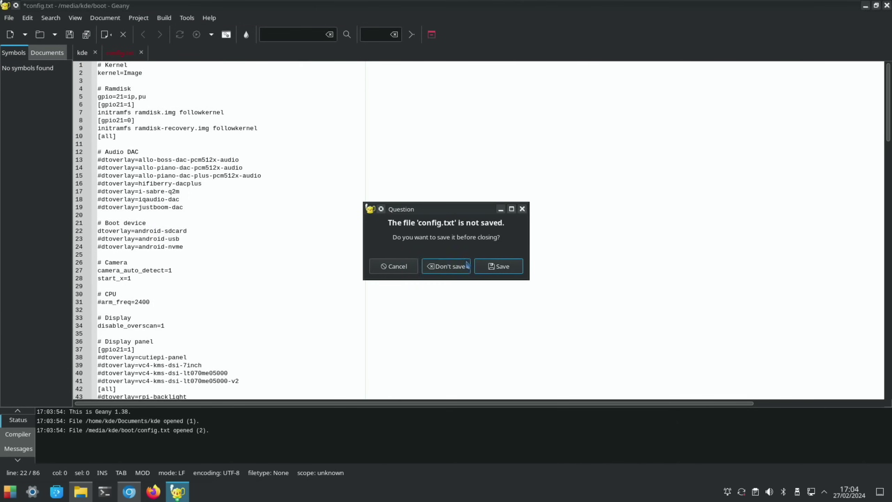
left_click(491, 269)
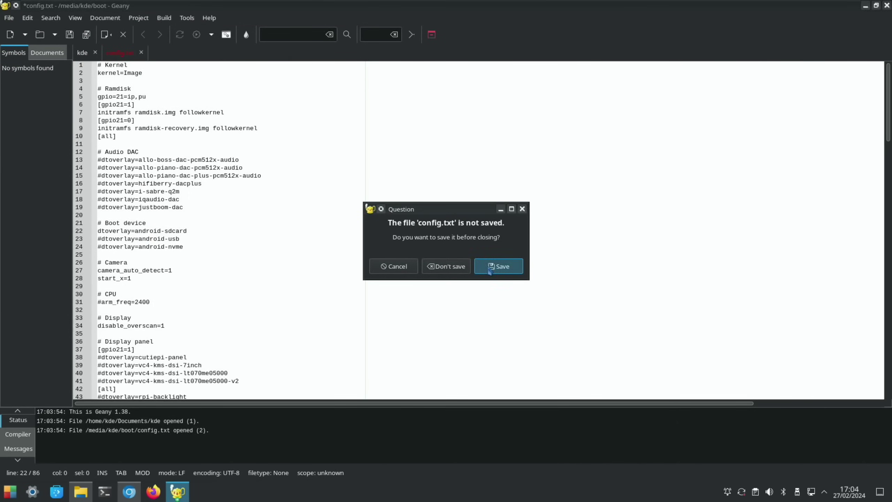
- Close the file manager and Chromium windows, then shut down from the application launcher
left_click(889, 5)
left_click(884, 7)
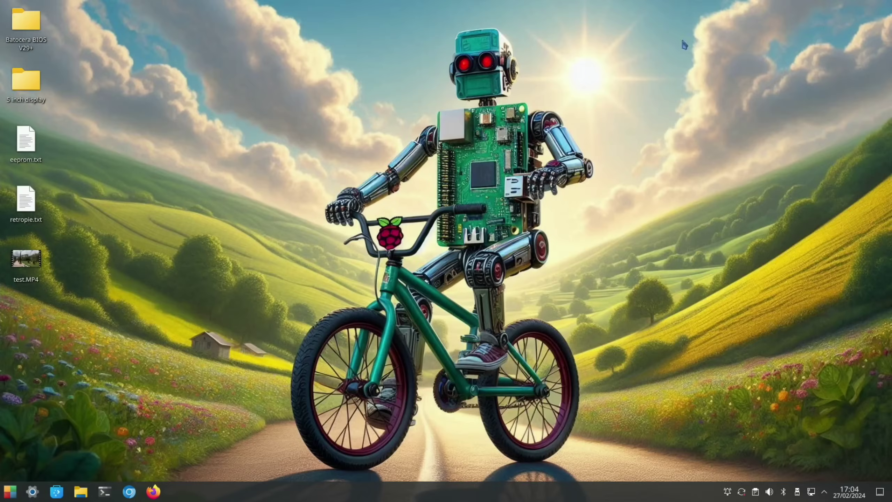
left_click(9, 492)
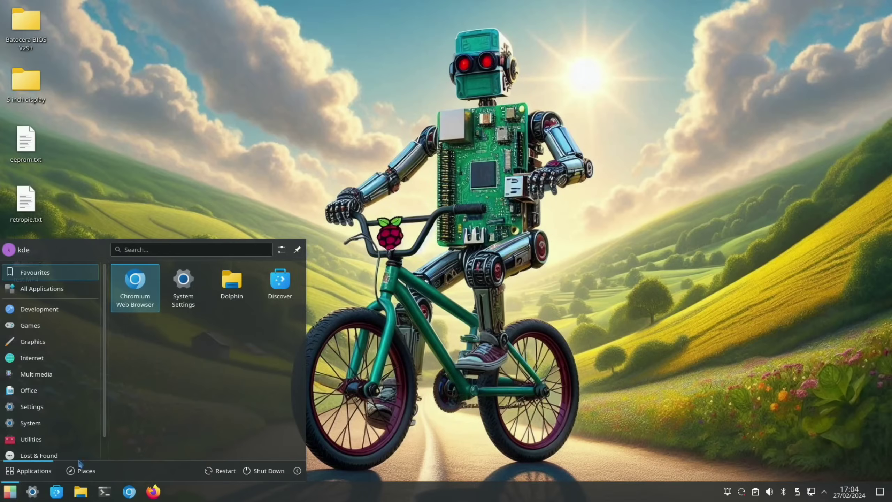
left_click(267, 473)
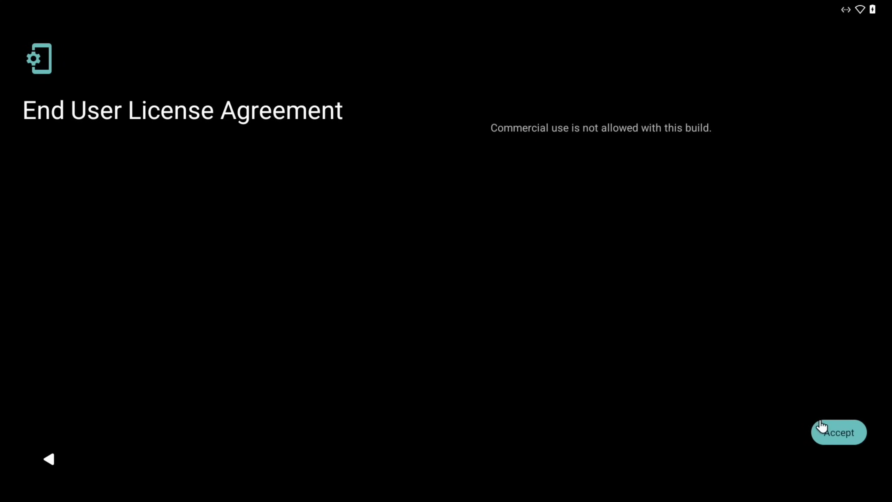
- Accept the EULA, choose English (United Kingdom) and the Tijuana time zone, passing the feature pages
left_click(827, 433)
scroll(692, 245, "up", 1)
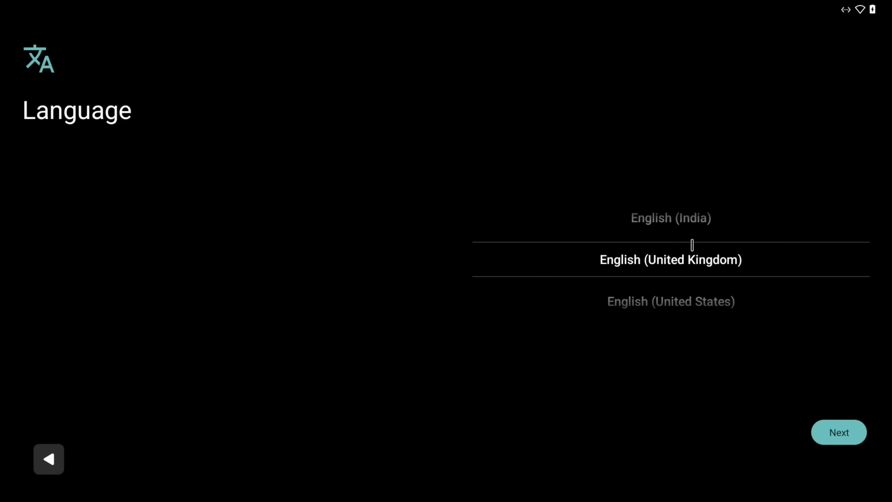
left_click(840, 432)
left_click(843, 148)
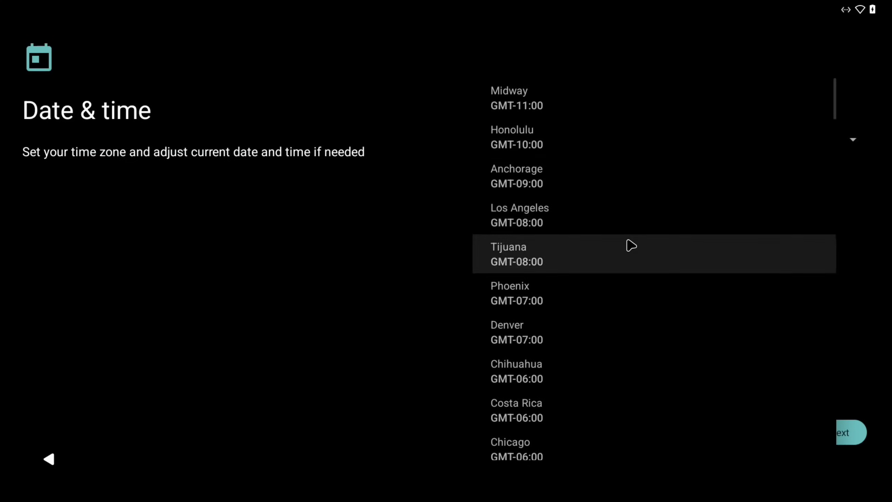
left_click(628, 245)
left_click(838, 433)
left_click(838, 434)
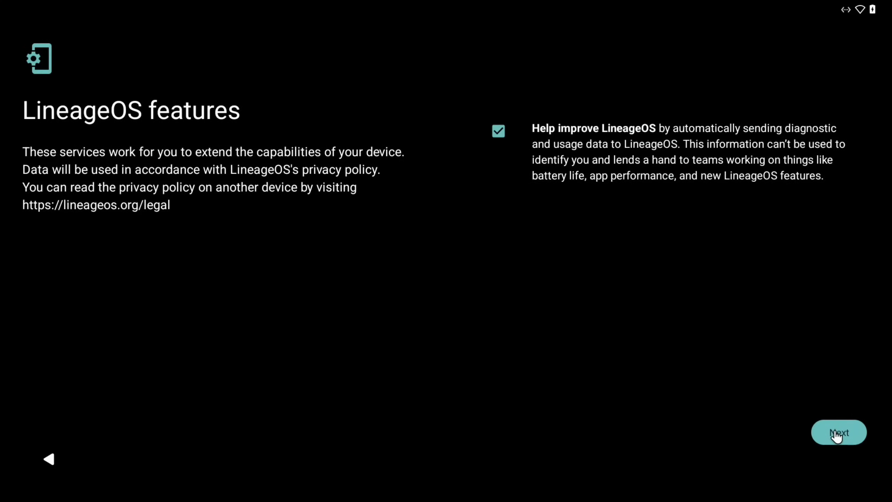
left_click(838, 434)
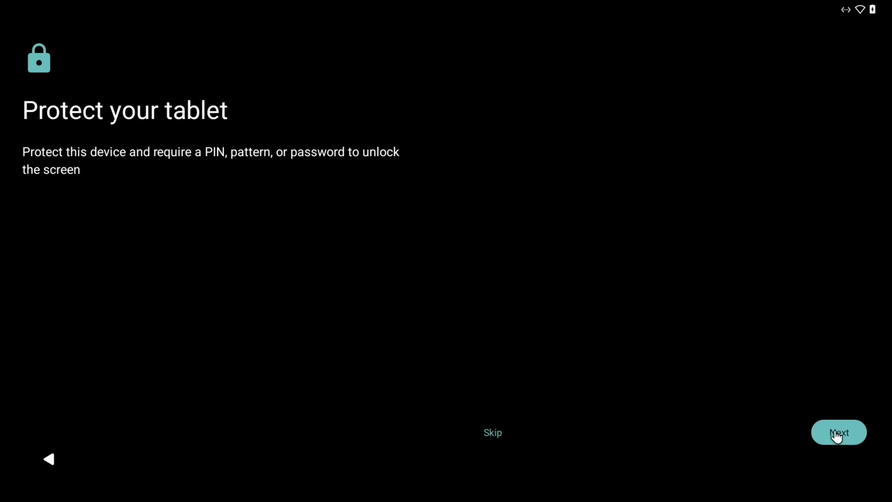
- Set and confirm a screen-lock PIN, skip restoring apps, and keep 3-button navigation
left_click(838, 434)
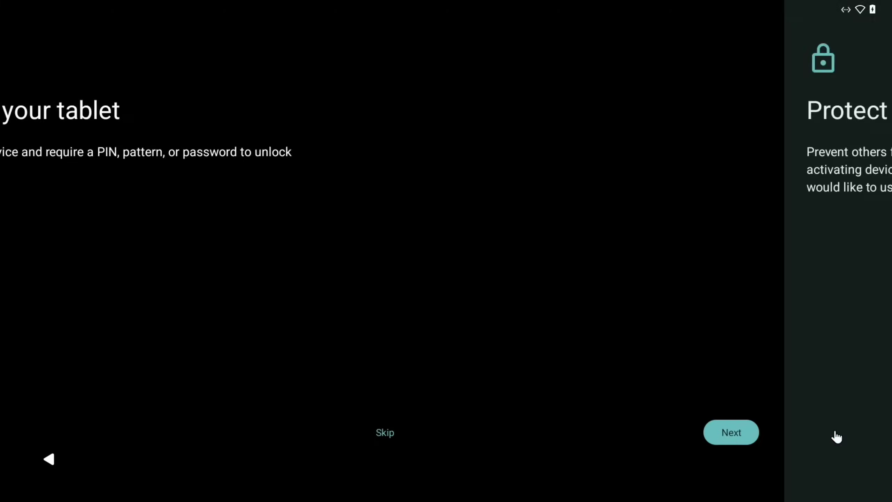
type("1111")
left_click(839, 434)
type("1111")
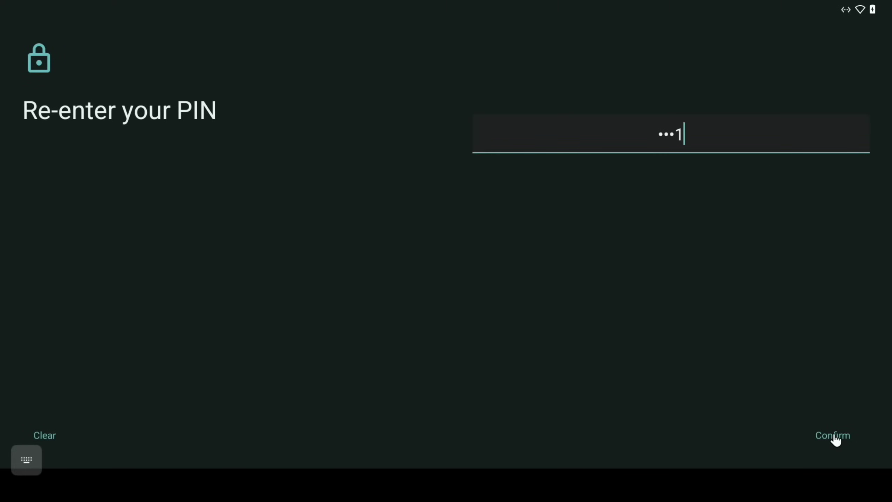
left_click(840, 440)
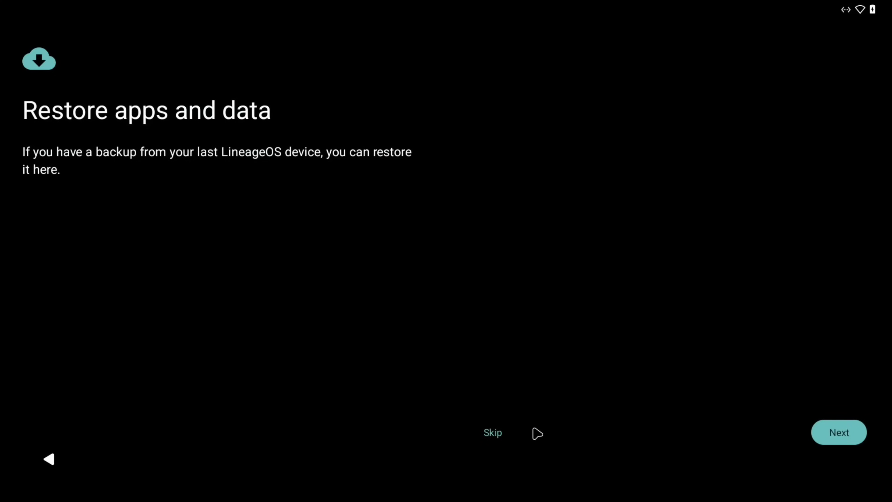
left_click(494, 433)
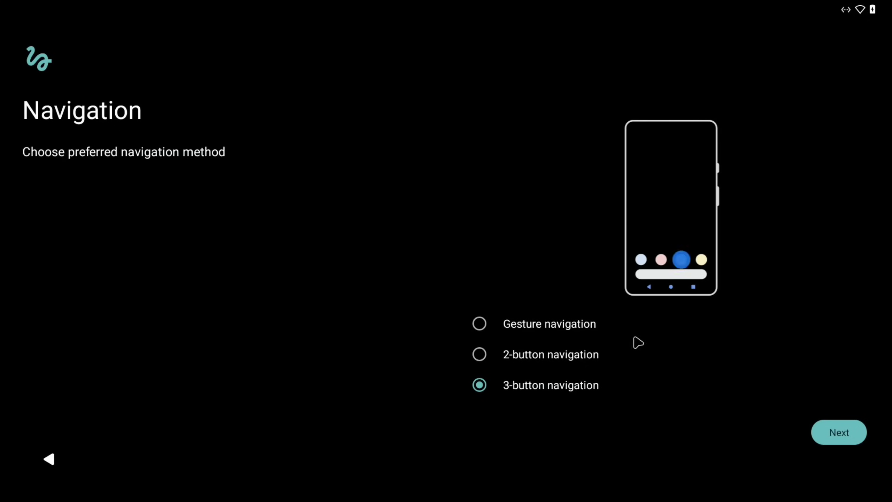
left_click(831, 432)
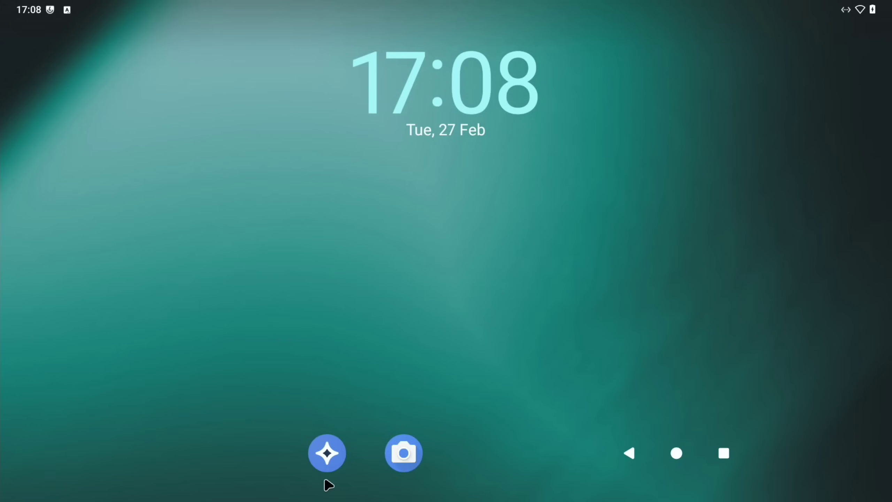
- Open the Browser from the app drawer and search Google for 'konstakang'
left_click_drag(376, 501, 378, 167)
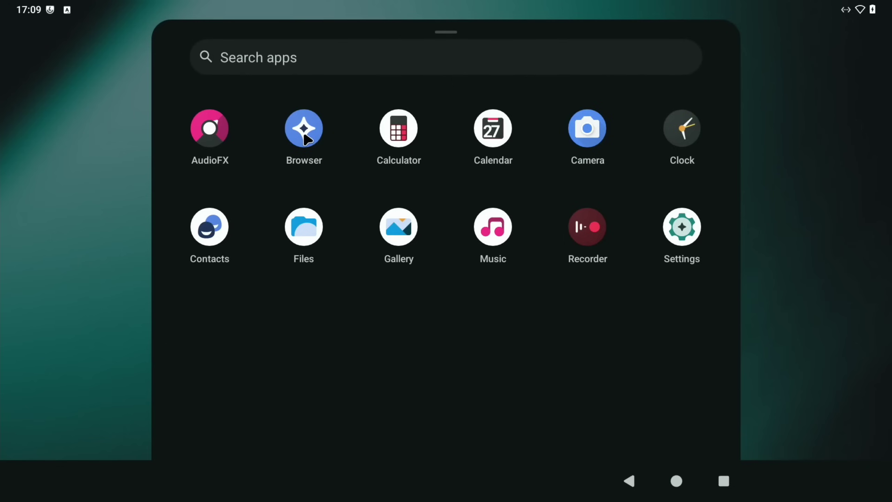
left_click(305, 135)
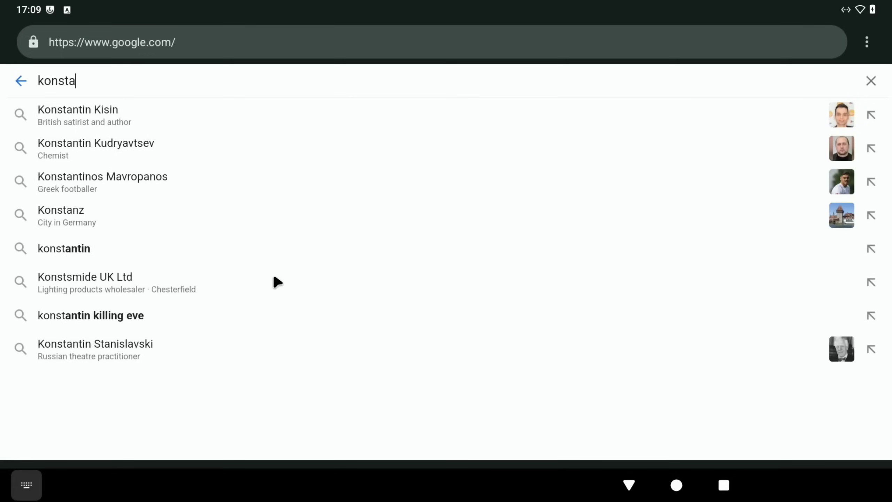
type("kang")
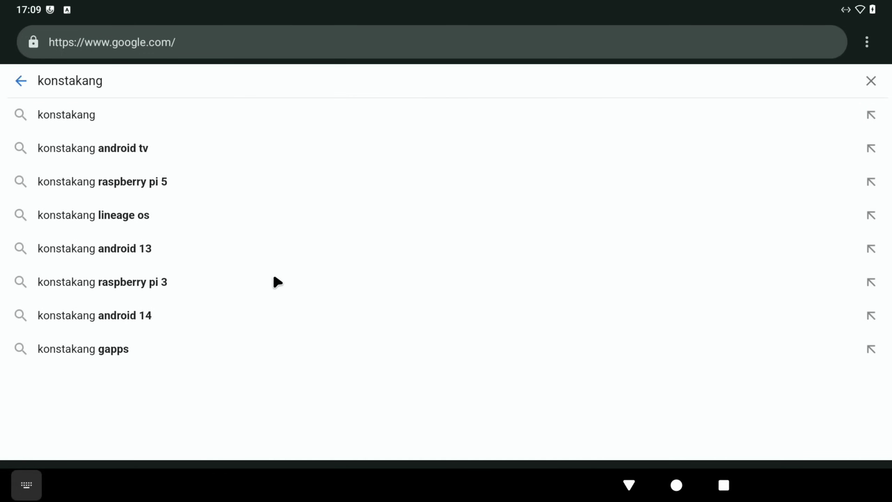
key("Return")
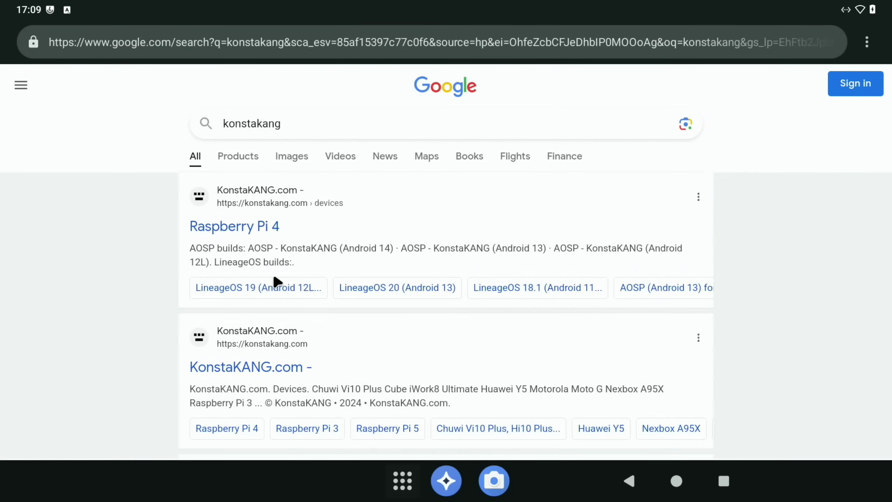
- Open KonstaKANG.com from the results, accept the data consent, and go to the Raspberry Pi 5 page
left_click(250, 366)
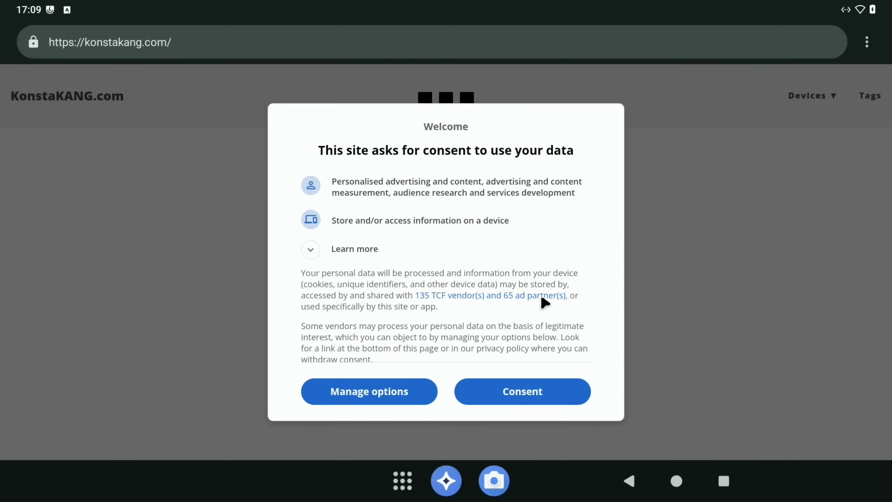
left_click(534, 395)
mouse_move(811, 111)
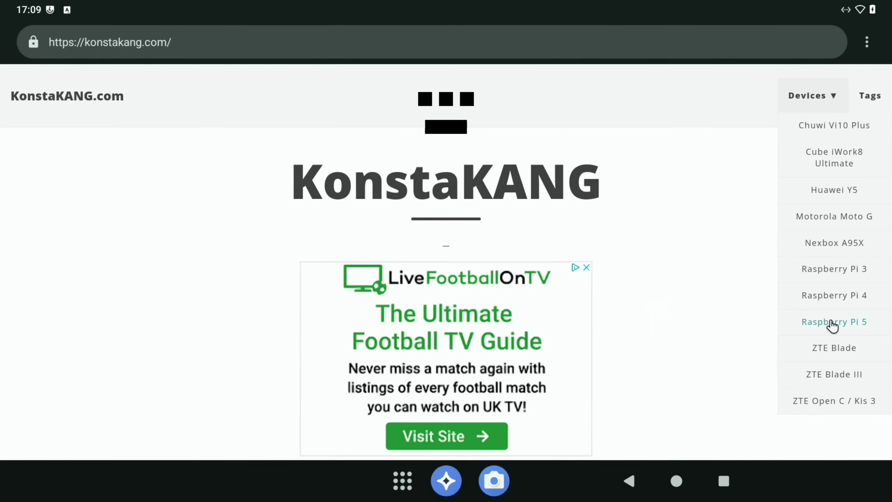
left_click(830, 321)
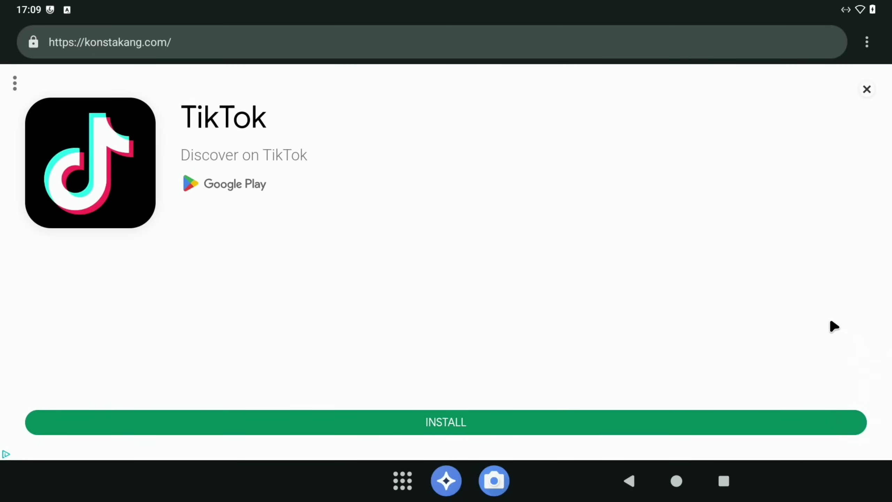
left_click(868, 88)
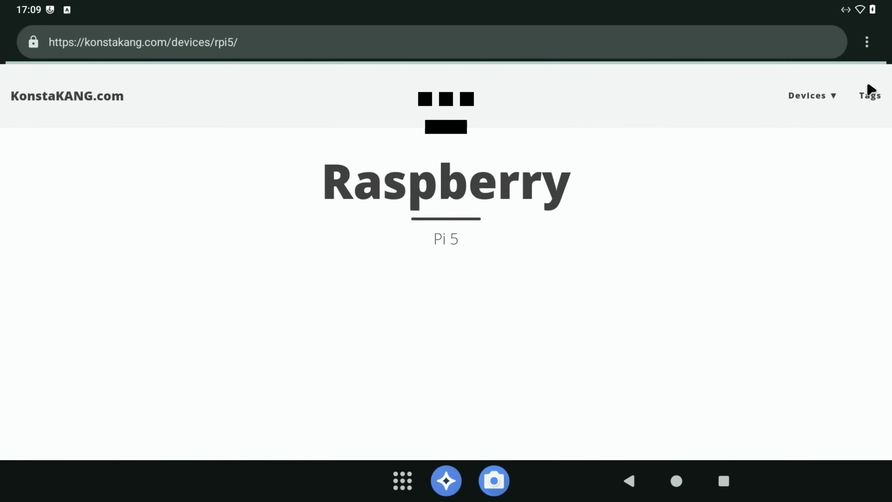
- Open the LineageOS 21 build page and scroll to the 'How to install Google apps?' FAQ
scroll(585, 185, "down", 10)
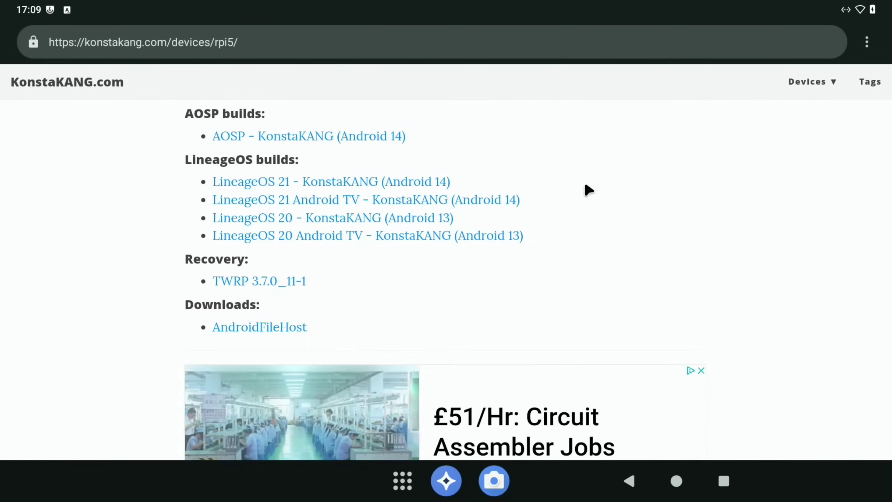
scroll(584, 180, "up", 3)
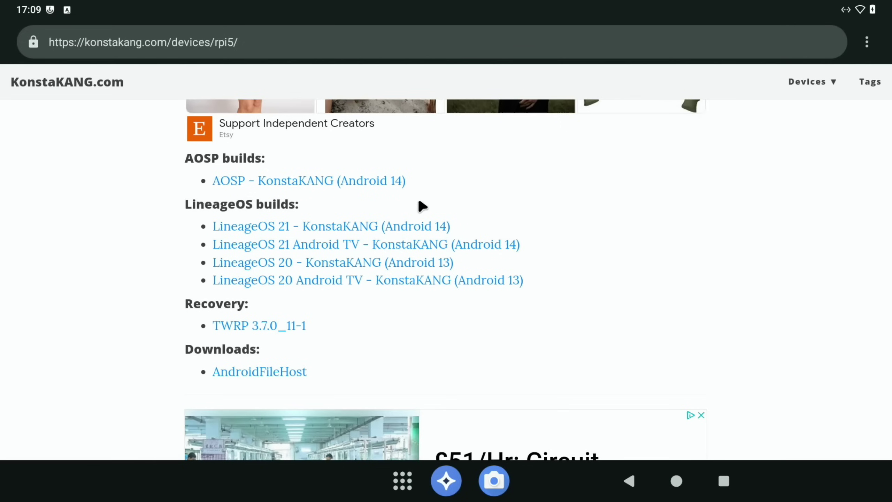
left_click(378, 230)
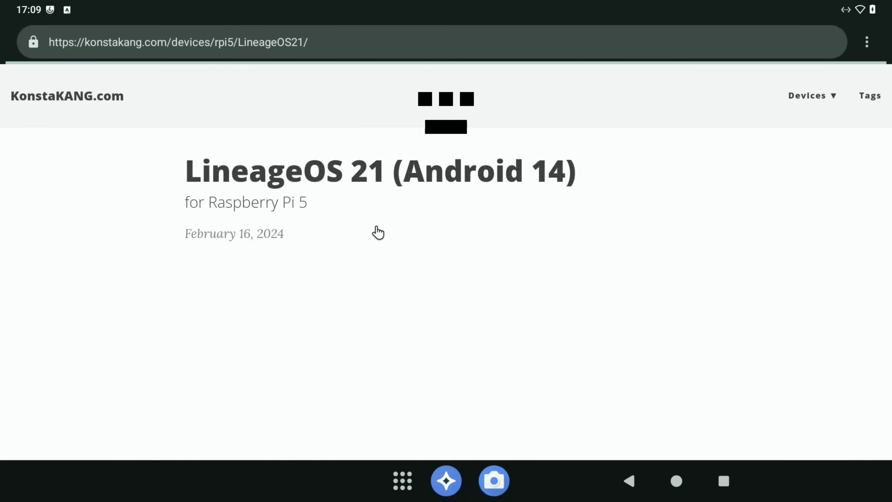
scroll(376, 231, "down", 8)
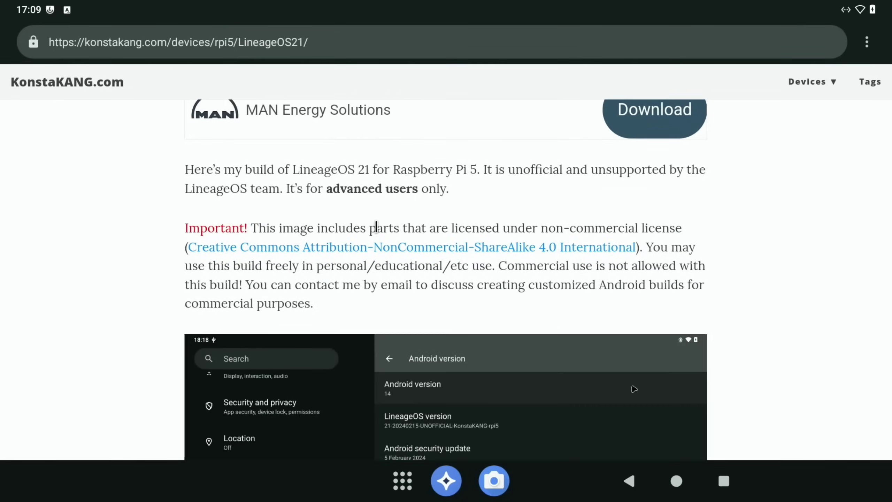
scroll(375, 227, "down", 3)
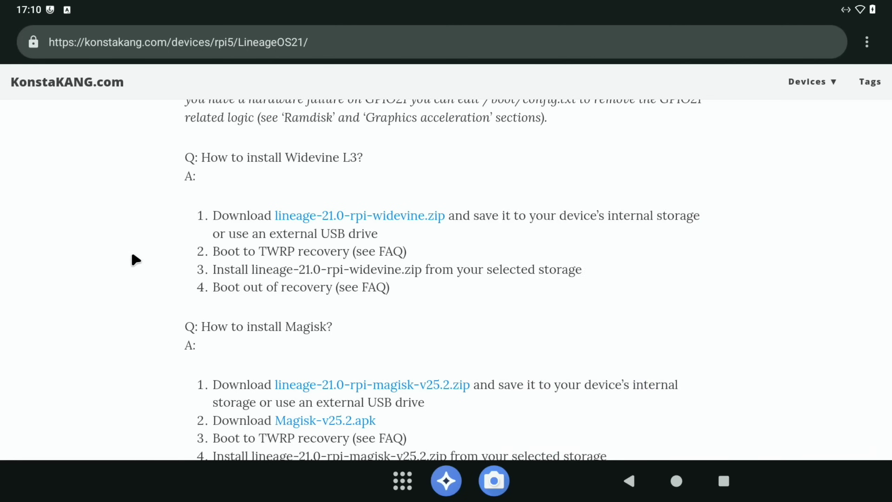
scroll(135, 260, "down", 5)
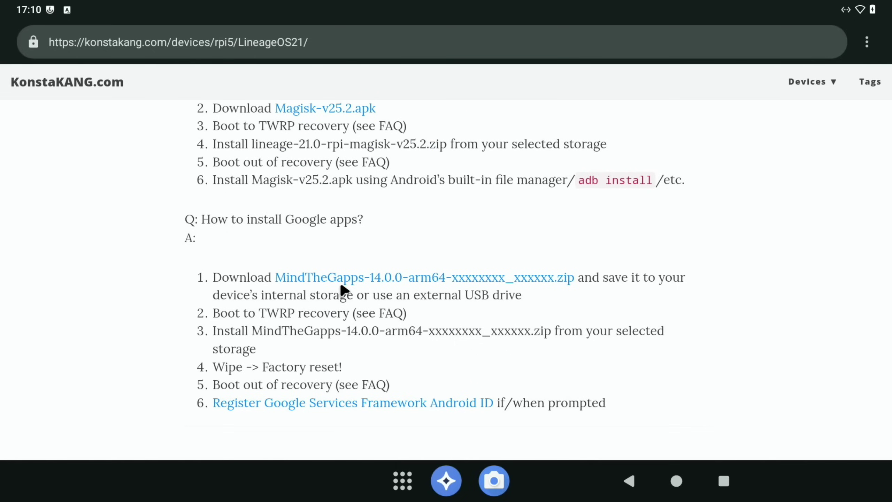
left_click(399, 284)
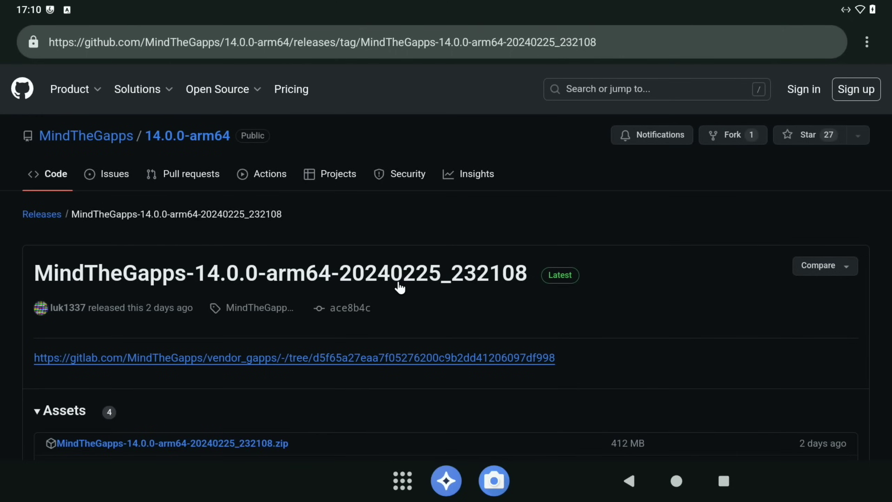
scroll(399, 288, "down", 3)
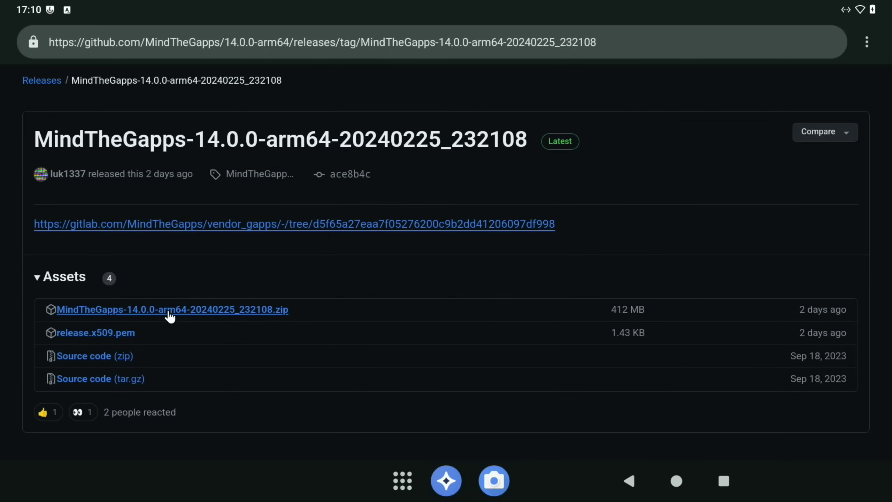
left_click(186, 311)
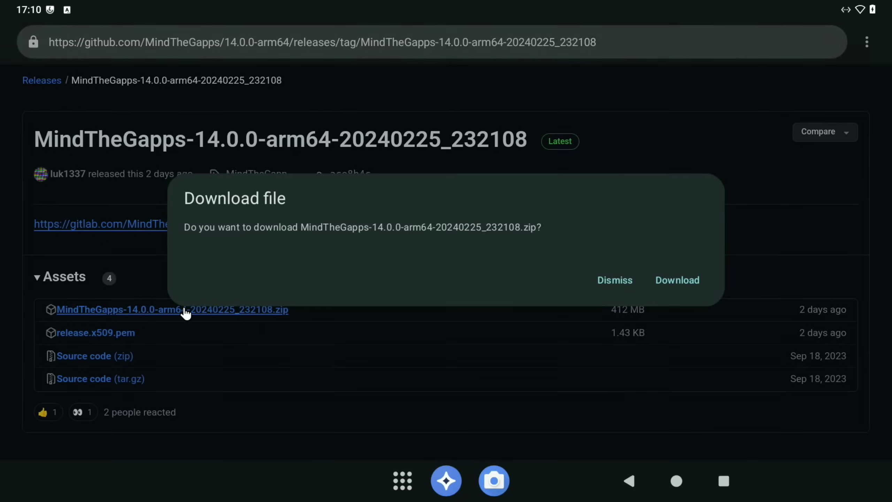
left_click(694, 281)
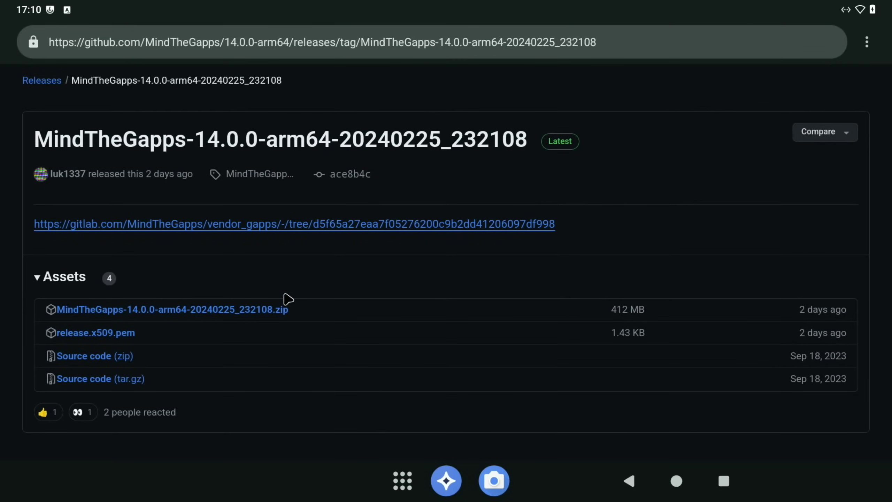
left_click(257, 314)
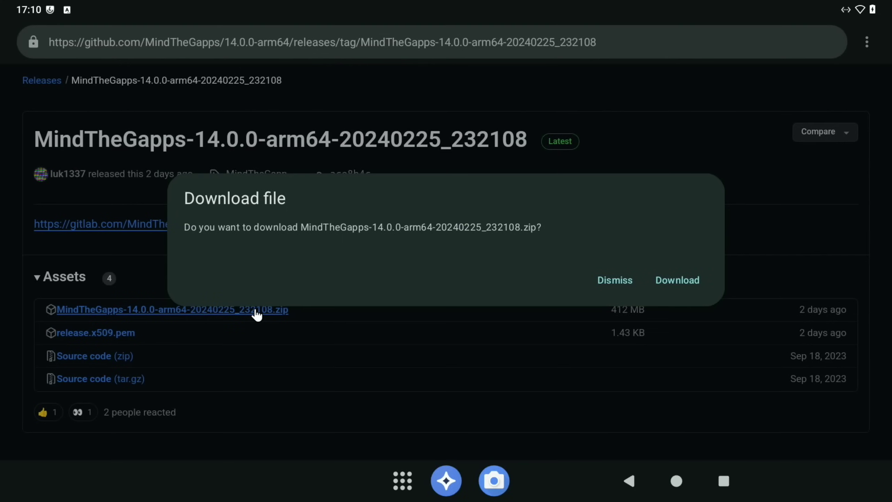
left_click(672, 284)
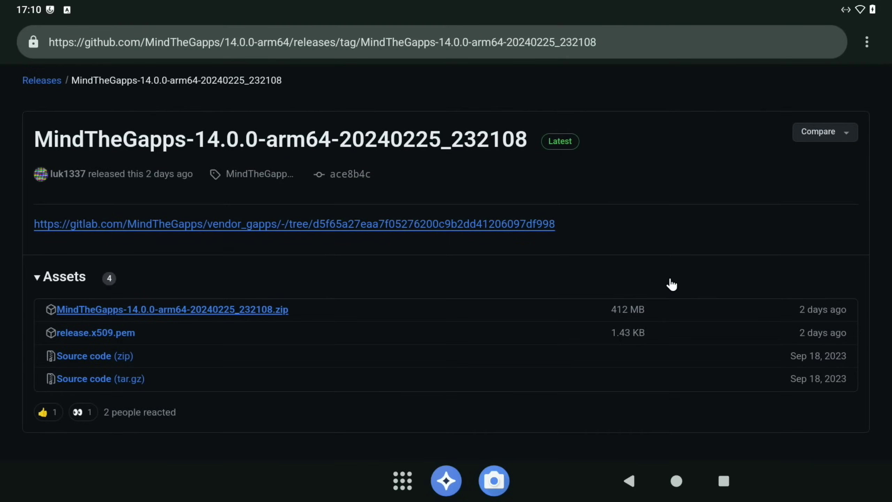
- Check the download progress in the notifications, then return to the LineageOS 21 page
key("super+n")
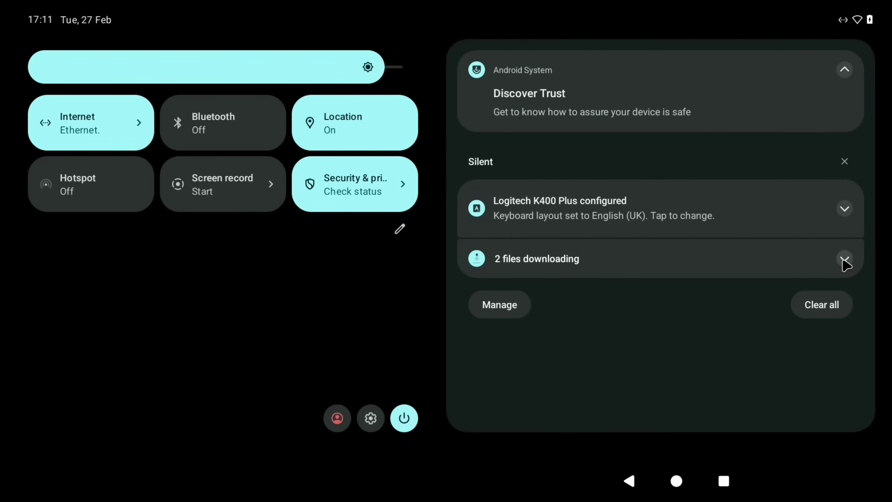
left_click(844, 259)
left_click(629, 480)
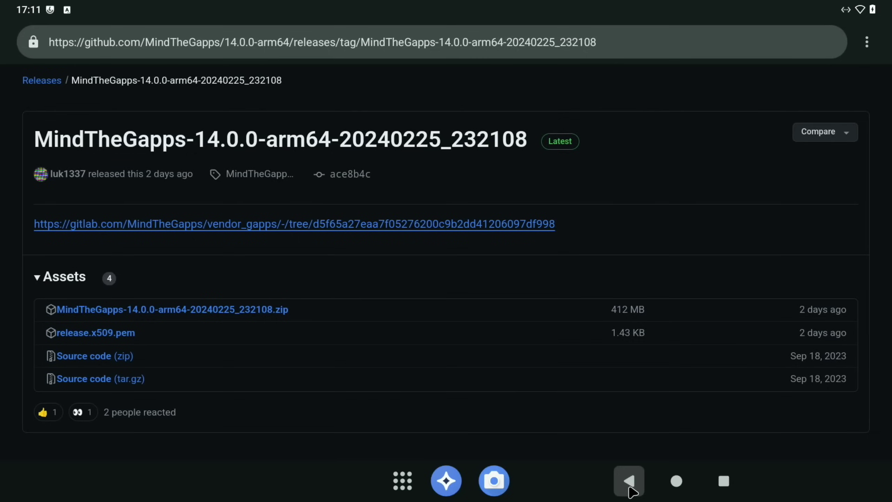
left_click(629, 480)
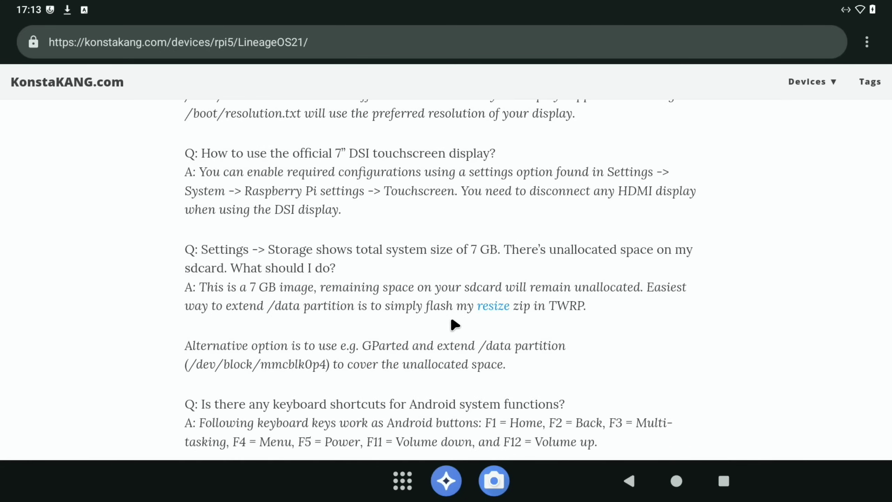
- Download lineage-21.0-rpi-resize.zip from AndroidFileHost's primary Poland mirror after accepting consent
left_click(490, 309)
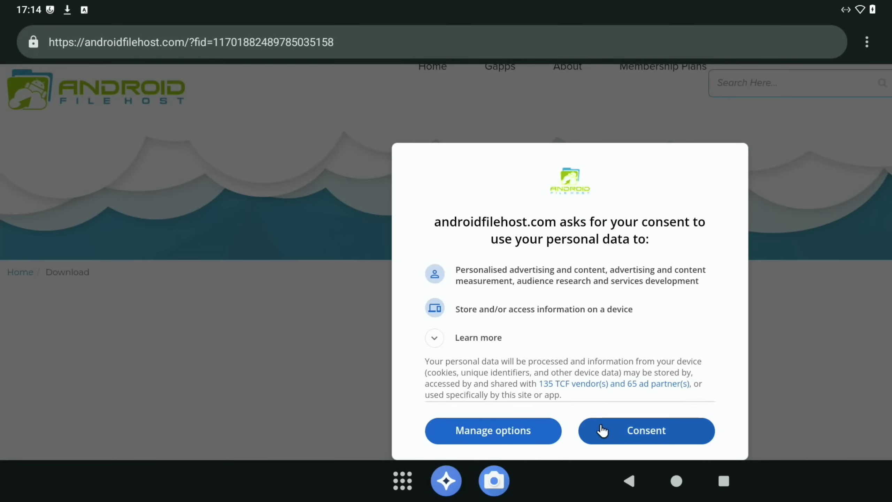
left_click(610, 429)
scroll(613, 433, "down", 10)
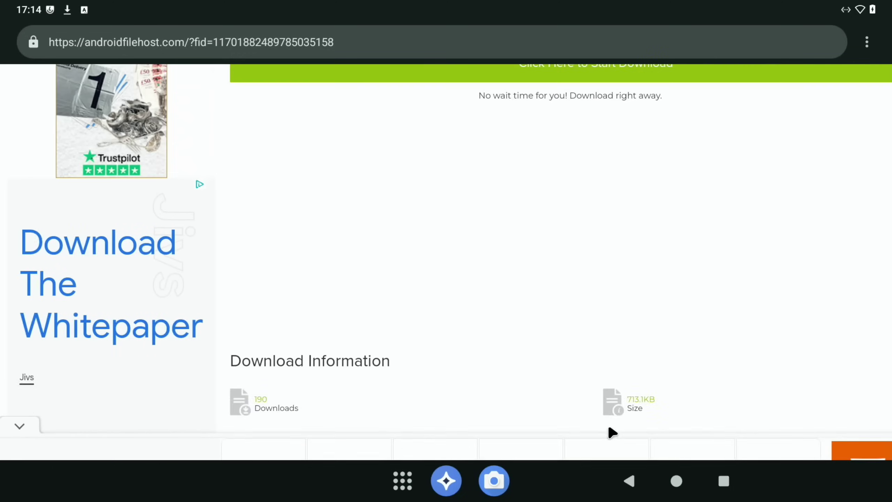
scroll(612, 433, "down", 5)
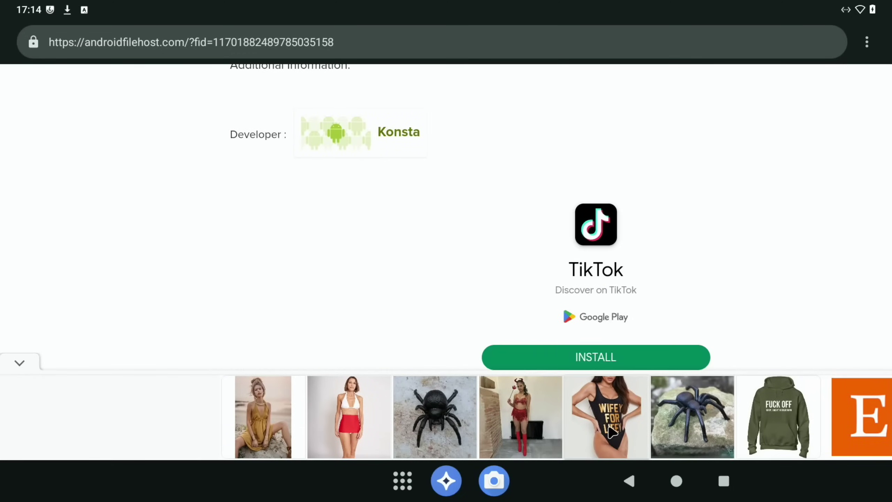
scroll(488, 293, "down", 3)
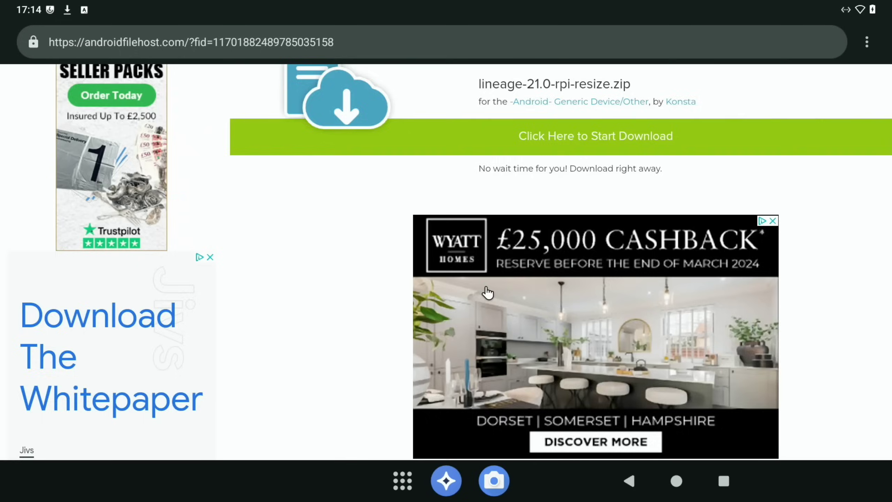
left_click(577, 375)
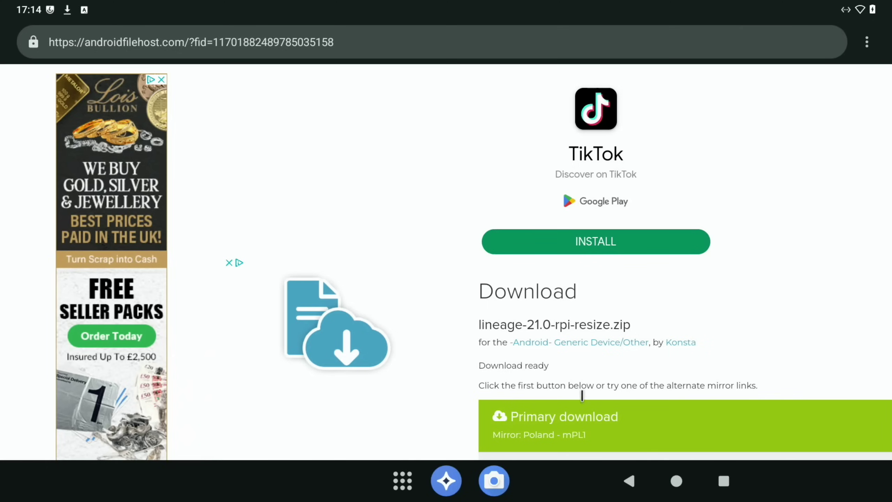
left_click(579, 420)
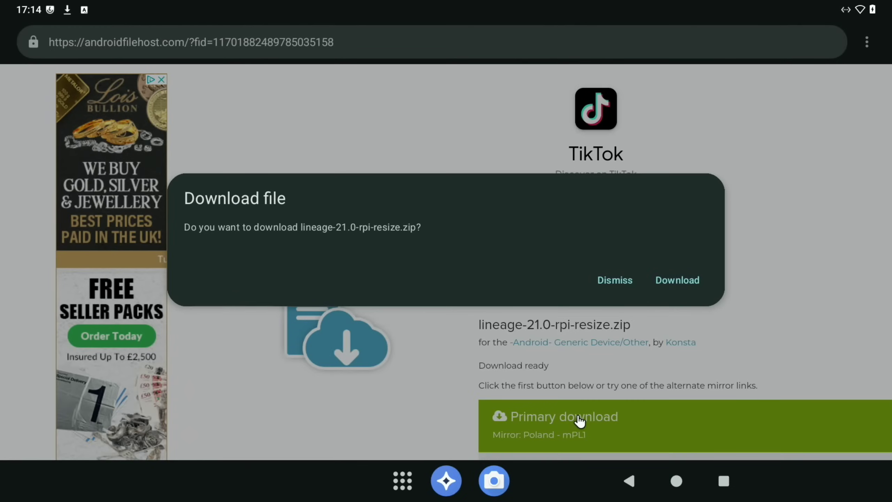
left_click(666, 283)
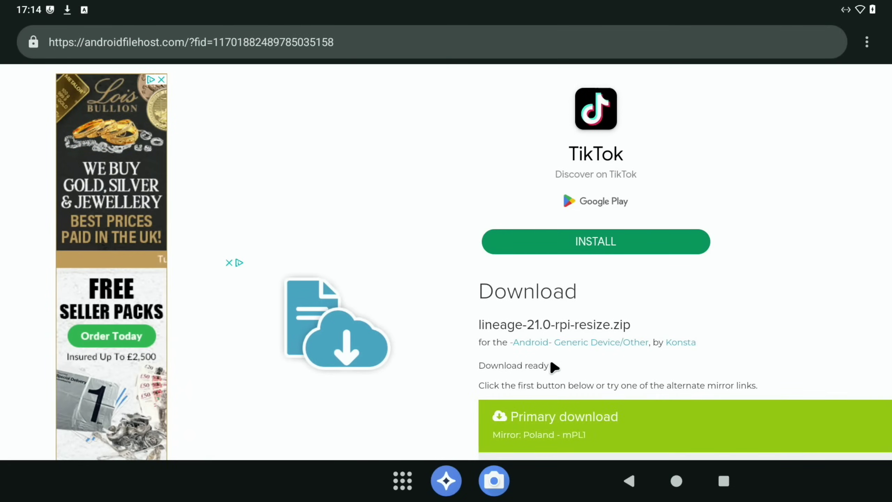
left_click(407, 483)
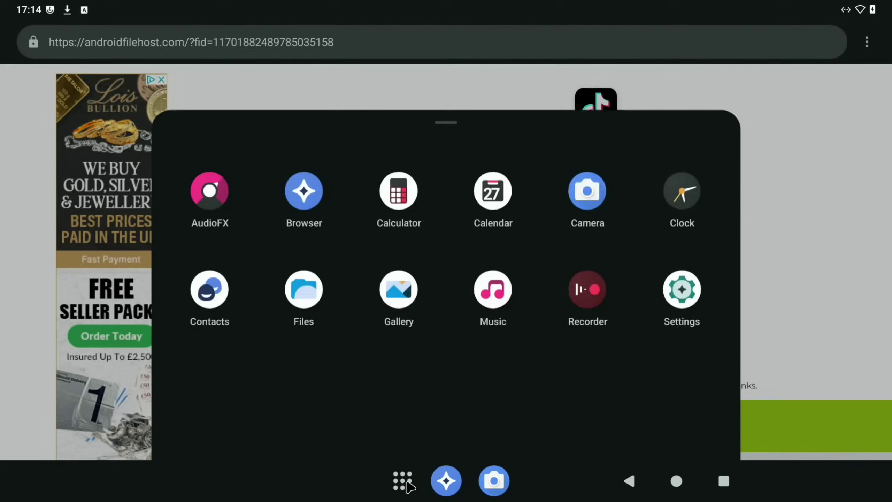
left_click(306, 202)
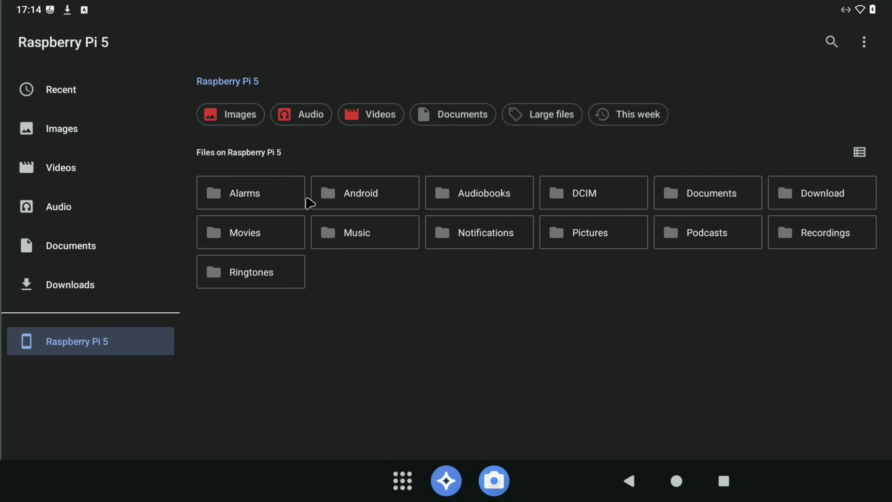
left_click(89, 295)
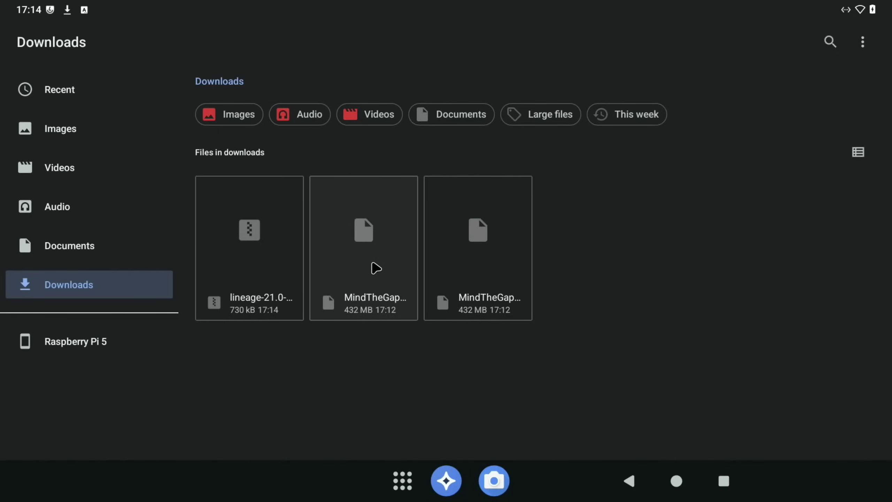
right_click(377, 264)
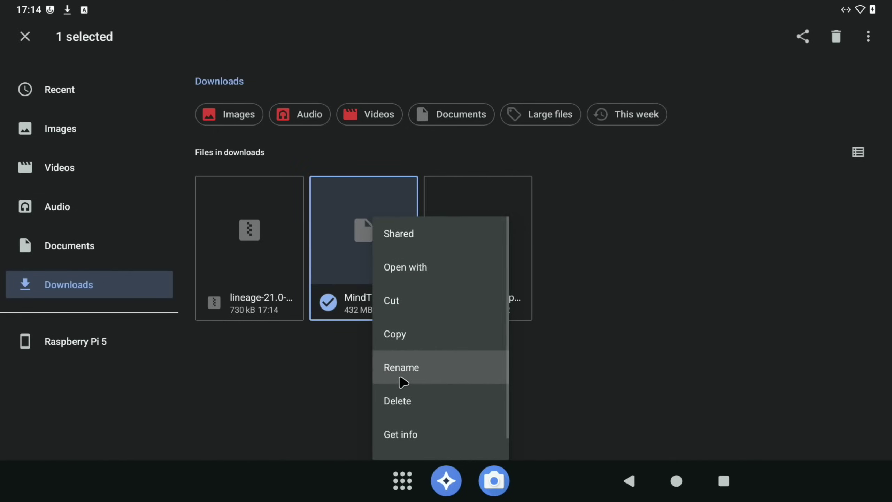
left_click(407, 400)
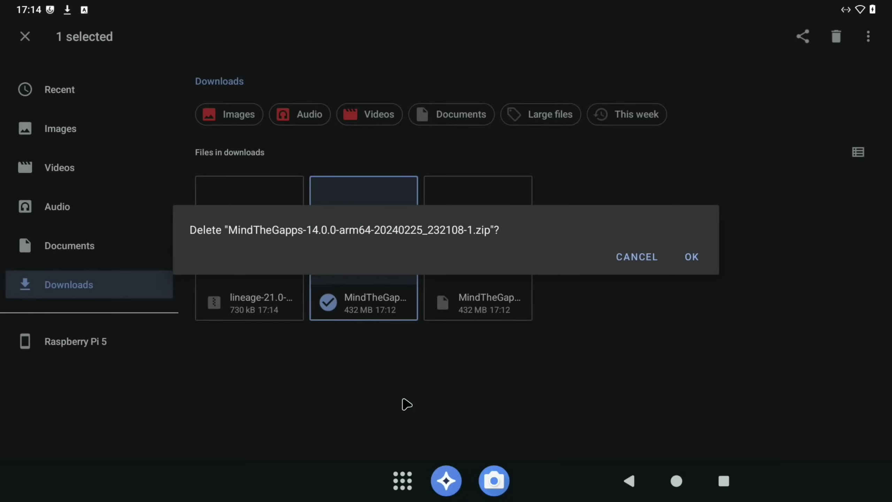
left_click(688, 259)
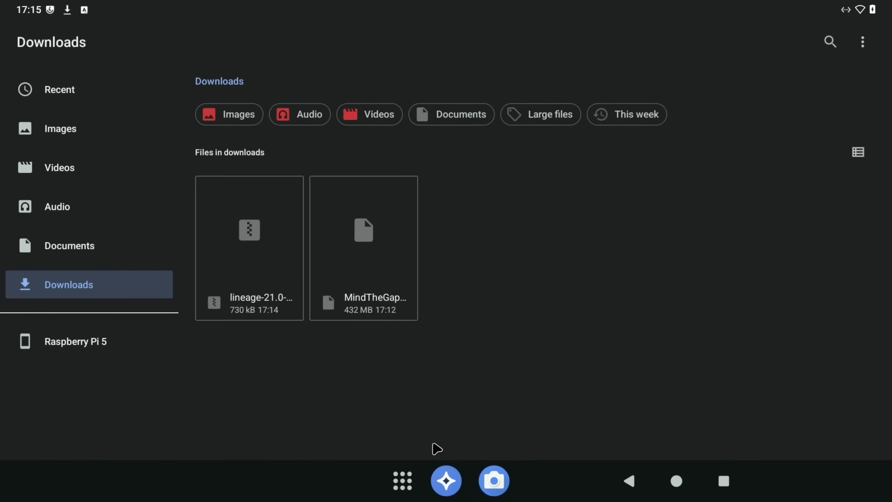
left_click(403, 482)
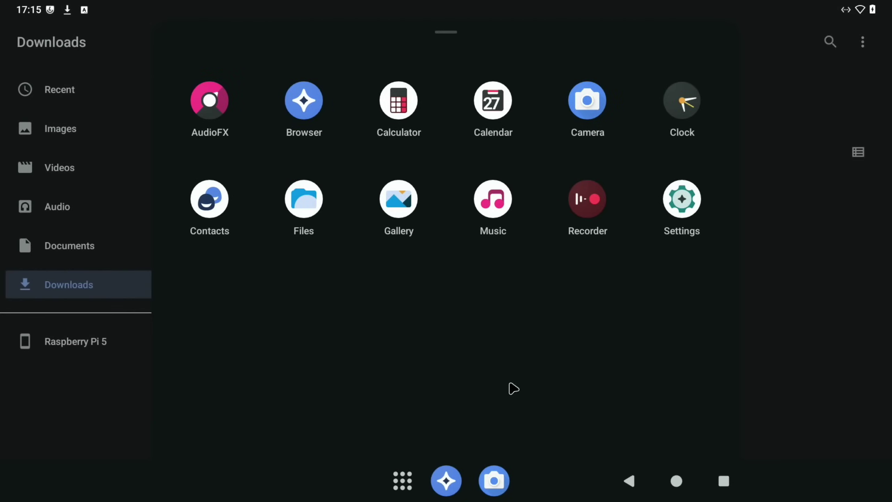
- Turn on Advanced restart in Settings
left_click(678, 212)
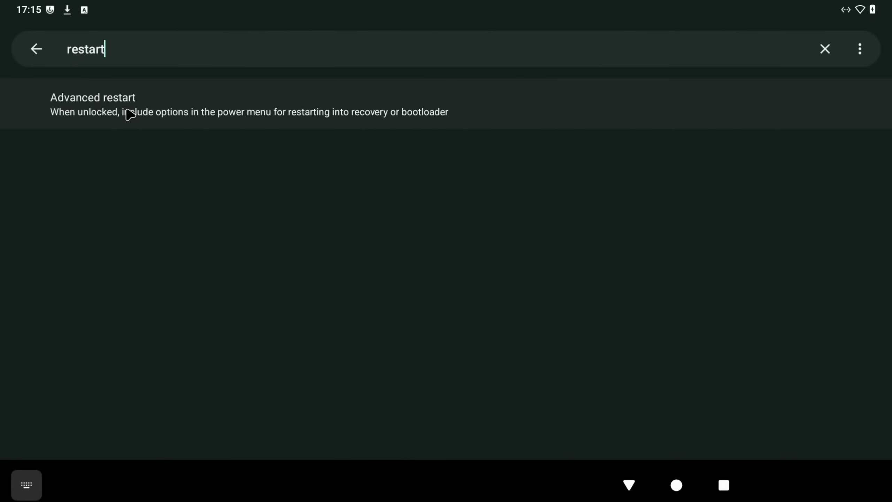
left_click(130, 115)
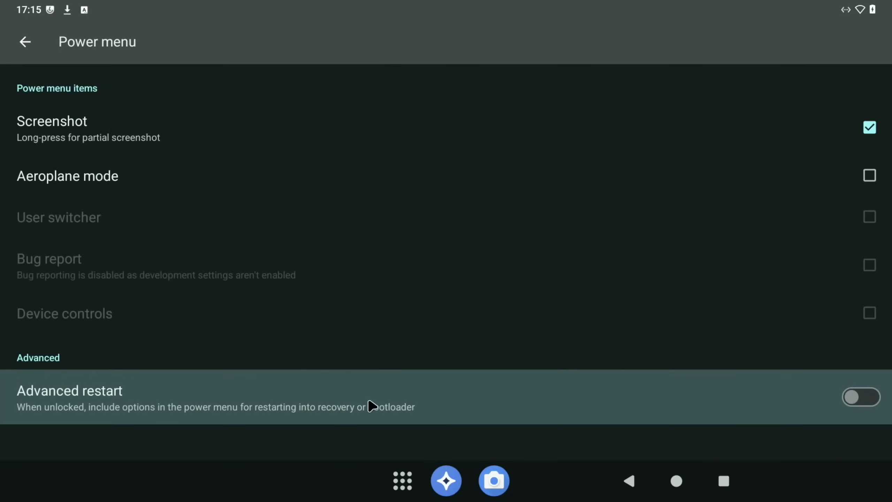
left_click(869, 407)
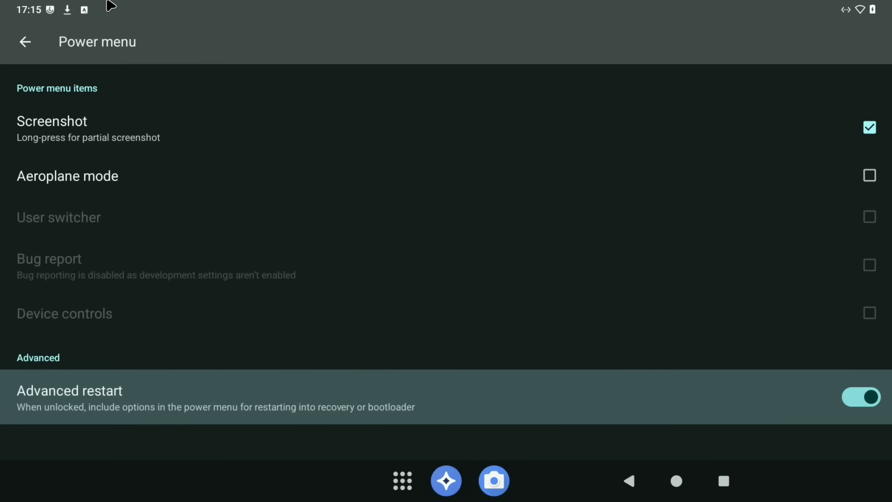
- Restart the tablet into Recovery from the quick settings power menu
key("super+n")
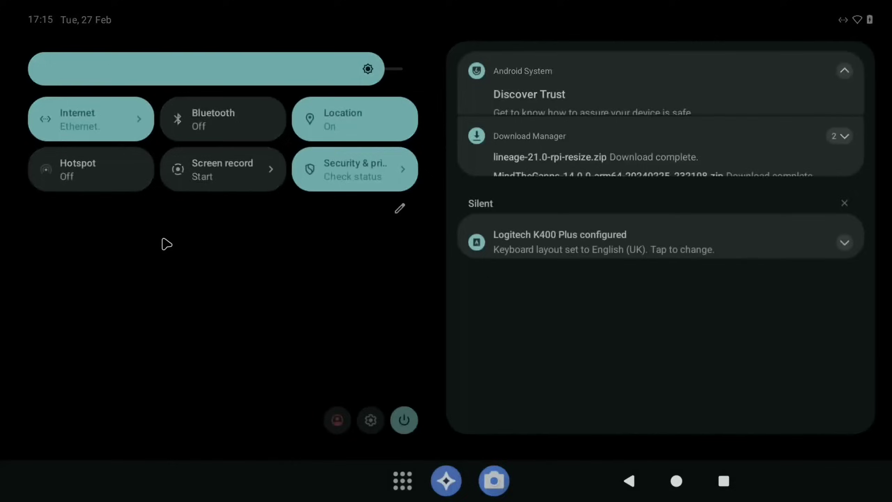
left_click(405, 419)
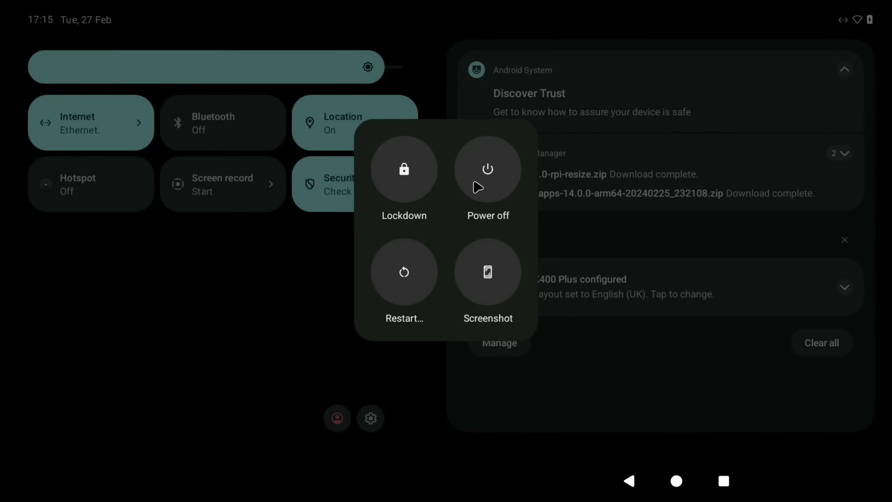
left_click(415, 267)
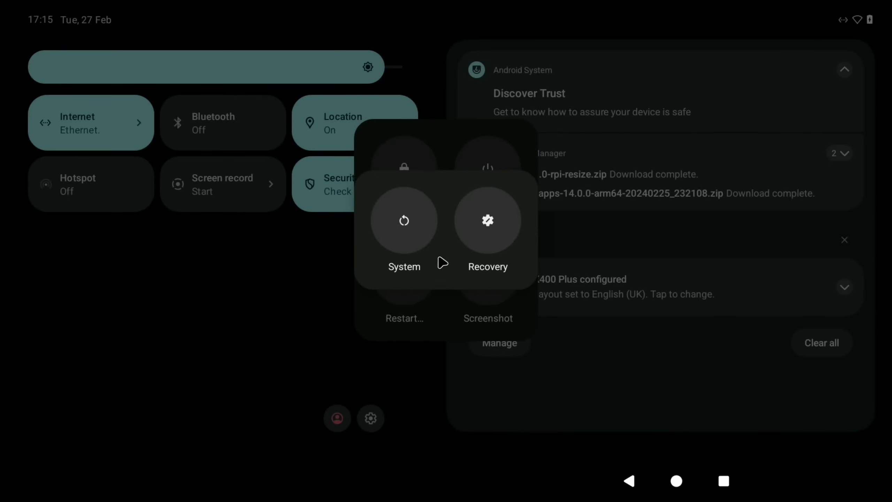
left_click(486, 241)
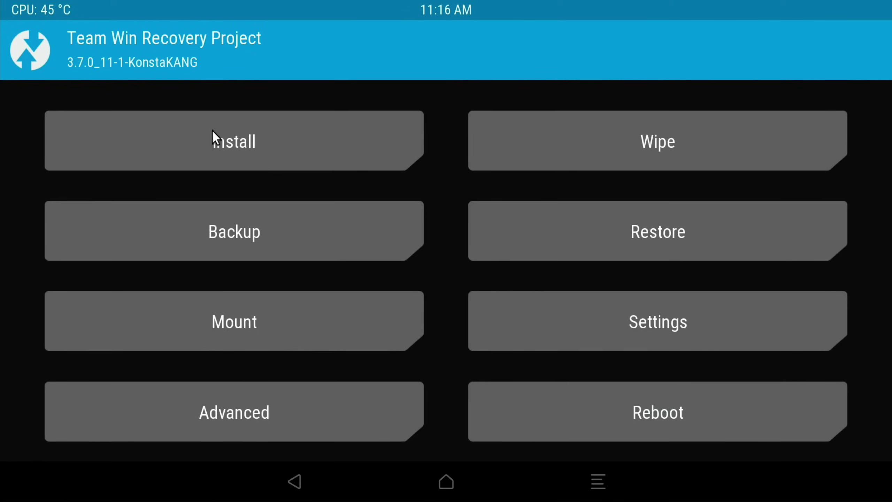
- Flash lineage-21.0-rpi-resize.zip from the Download folder in TWRP
left_click(205, 131)
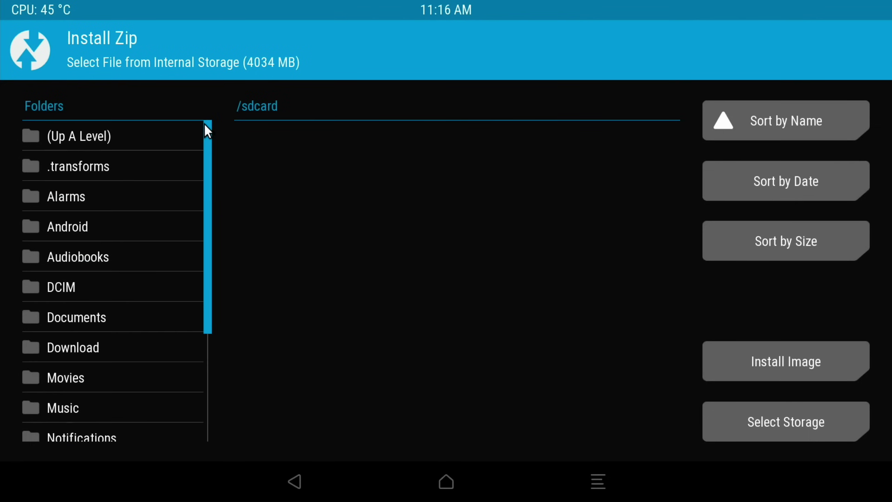
left_click(51, 343)
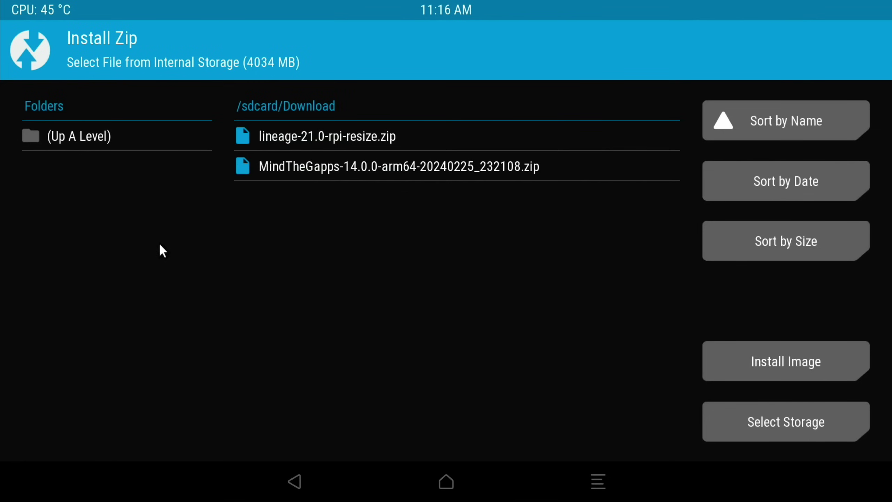
left_click(283, 142)
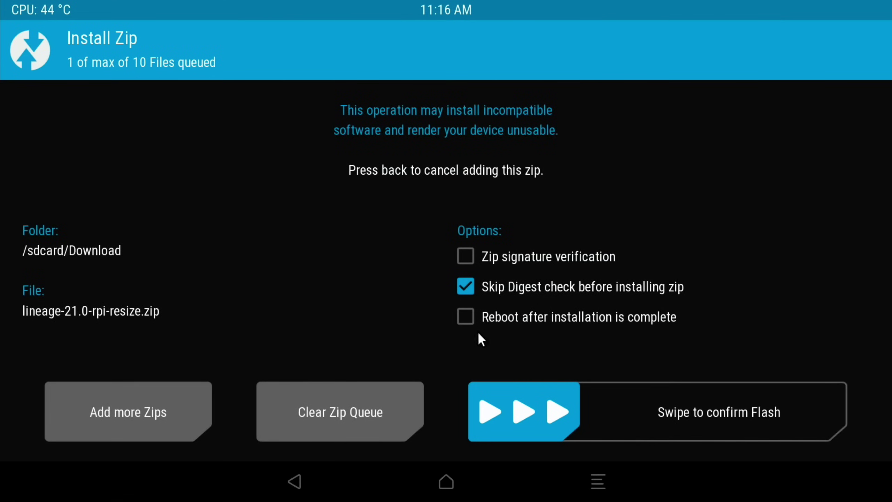
left_click_drag(531, 423, 840, 411)
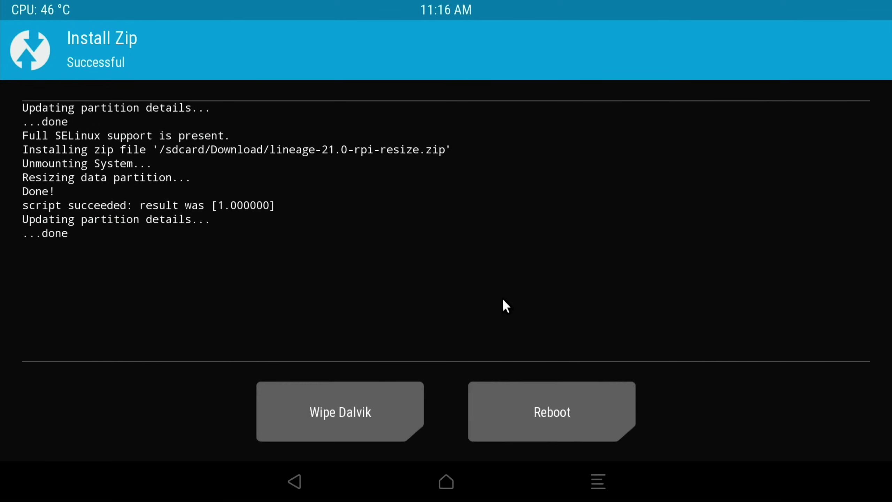
- Wipe the Dalvik cache and reboot into the system
left_click(350, 419)
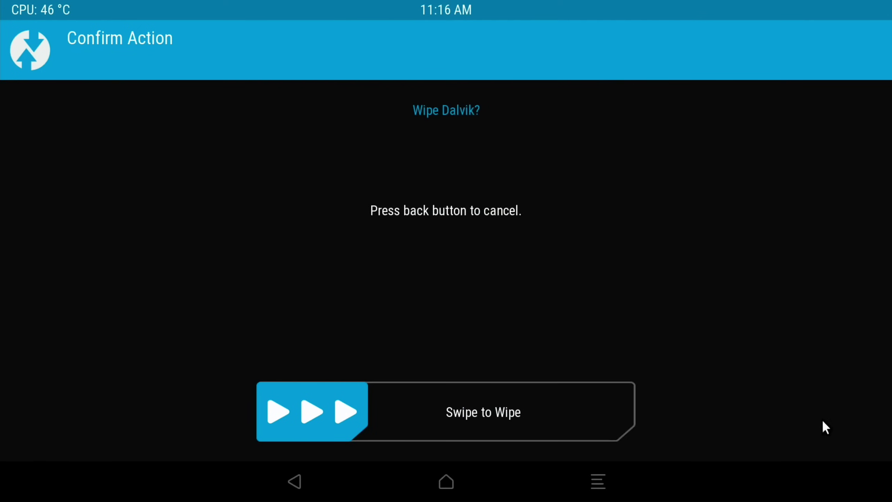
left_click_drag(422, 425, 597, 409)
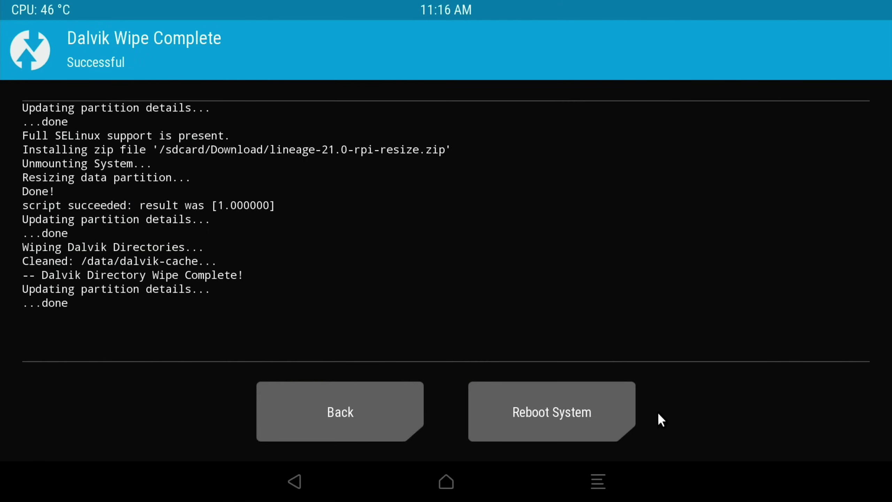
left_click(510, 407)
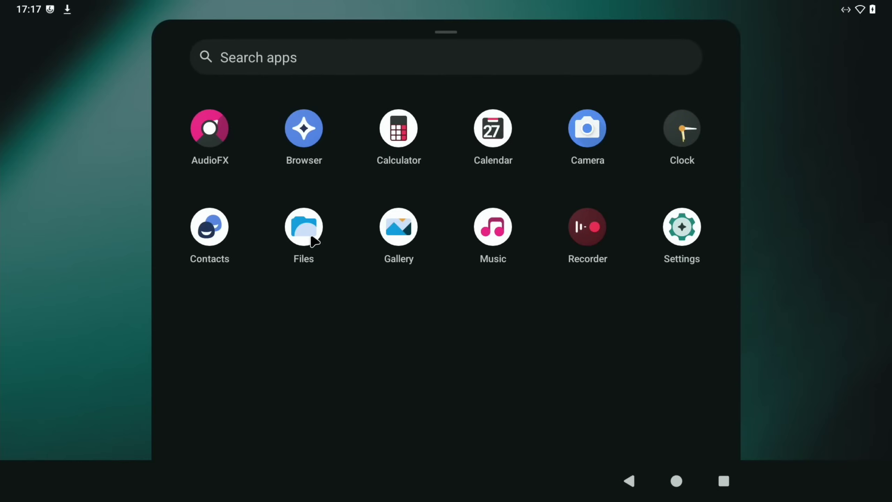
- Open Settings to check Storage reporting 55.74 GB free
left_click(668, 234)
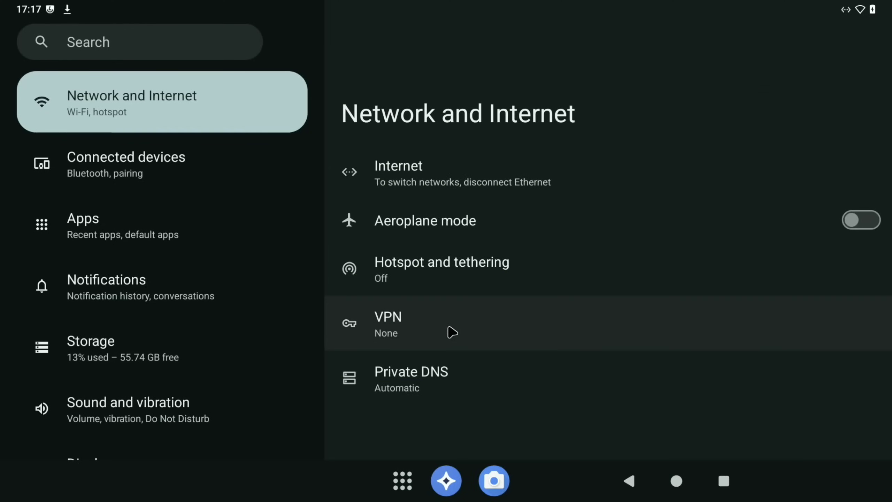
- Search Google for 'aptoide' in Browser and open the official en.aptoide.com site
left_click(676, 482)
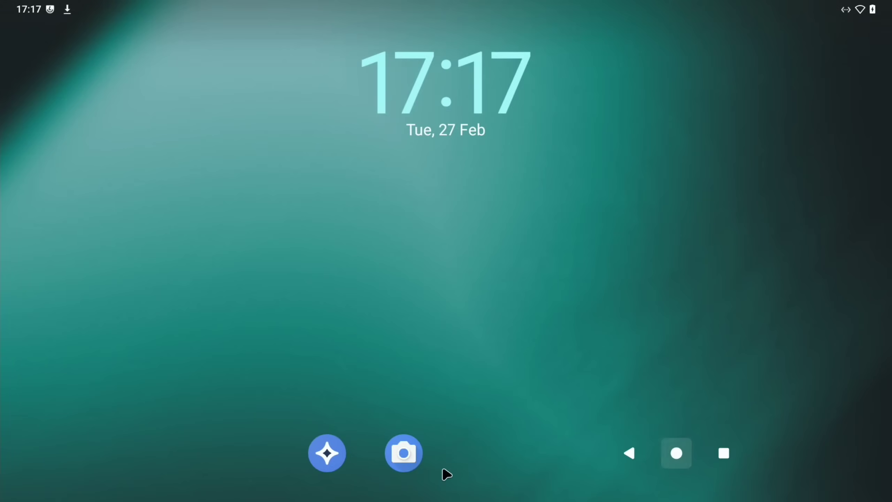
left_click(337, 463)
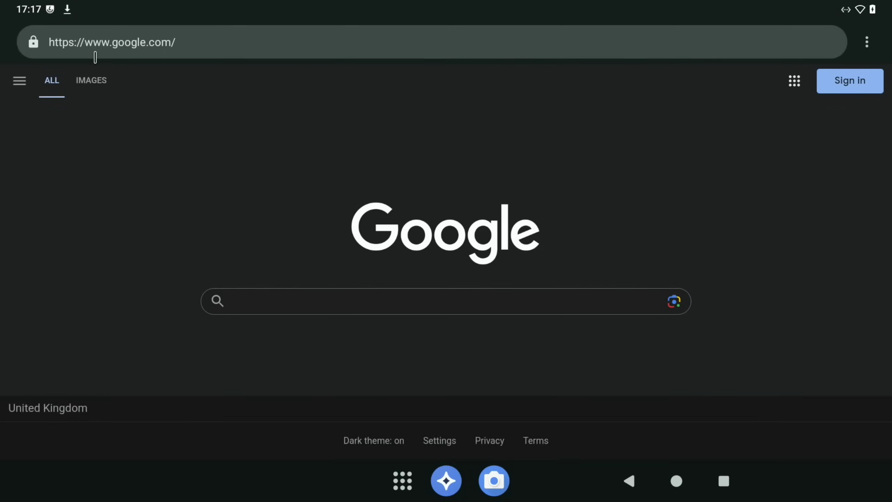
left_click(253, 300)
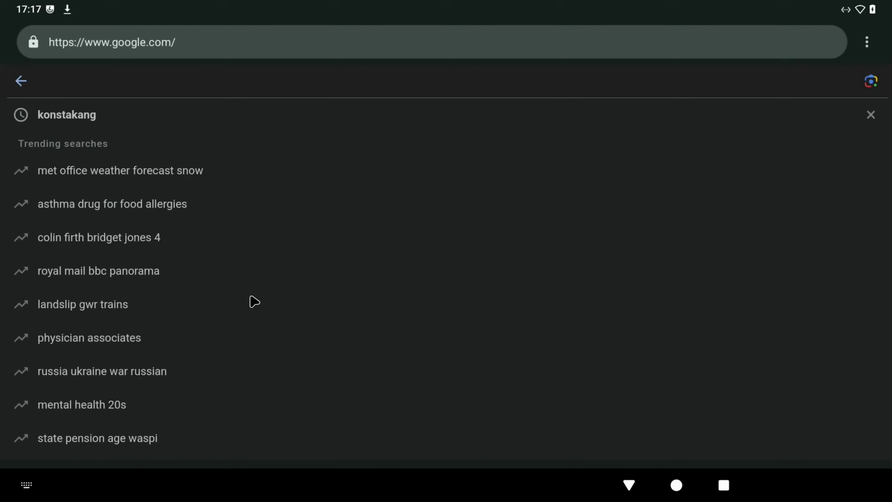
type("aptoide")
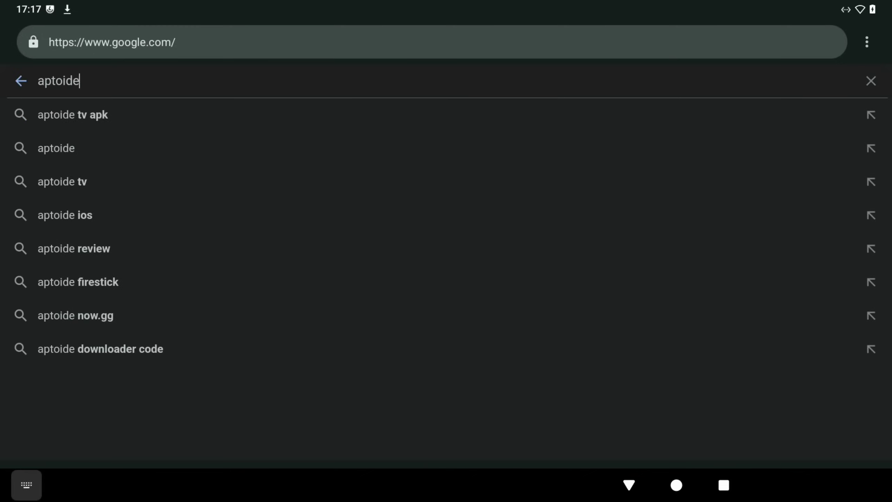
key("Return")
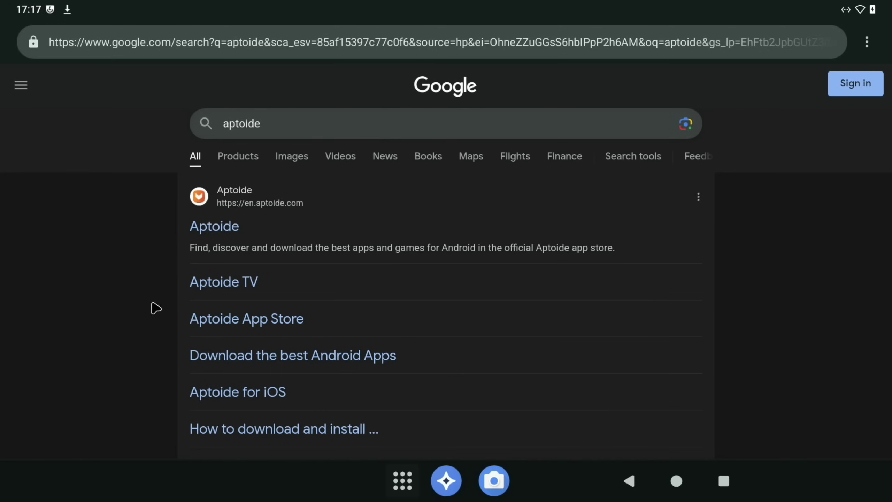
left_click(207, 232)
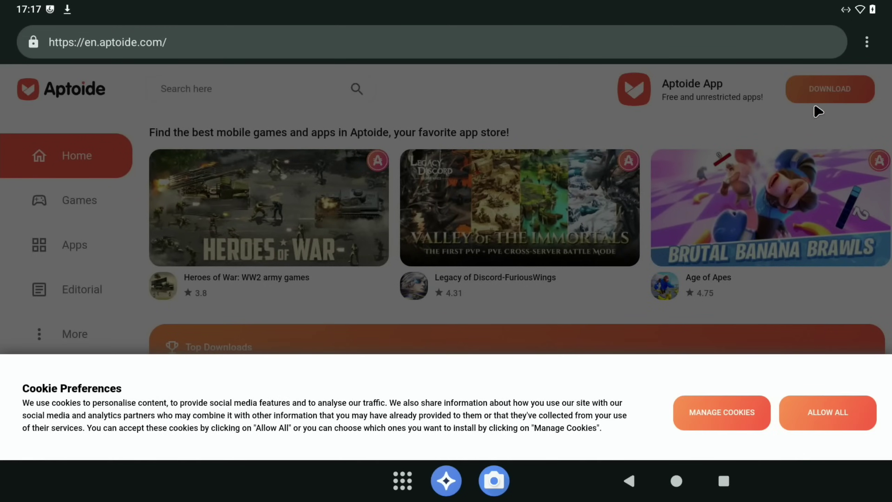
- Allow all cookies and download the aptoide-latest.apk installer
left_click(815, 423)
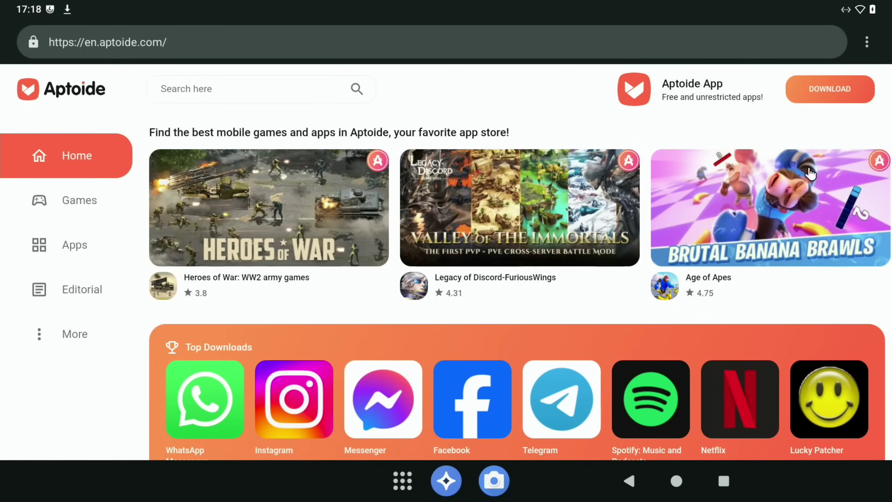
left_click(820, 105)
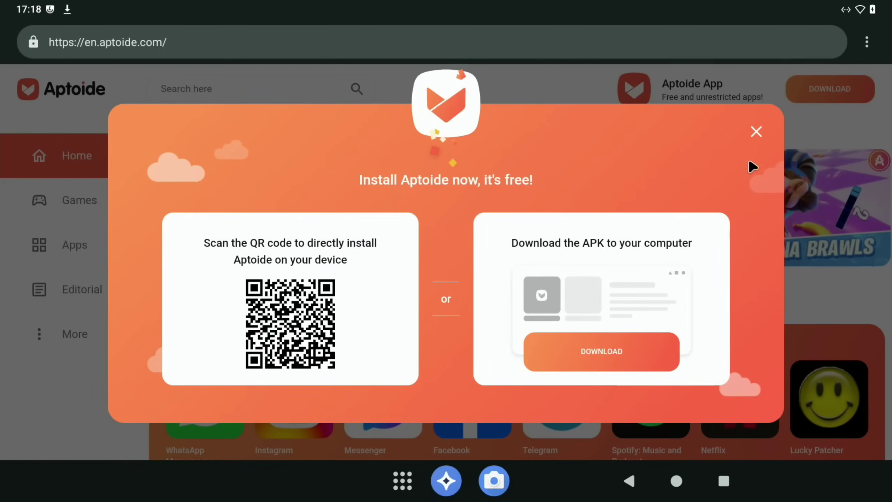
left_click(634, 355)
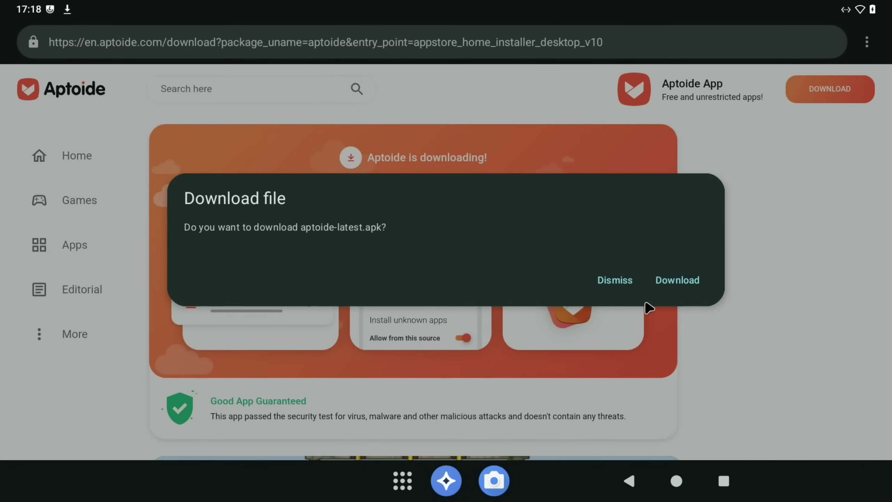
left_click(668, 285)
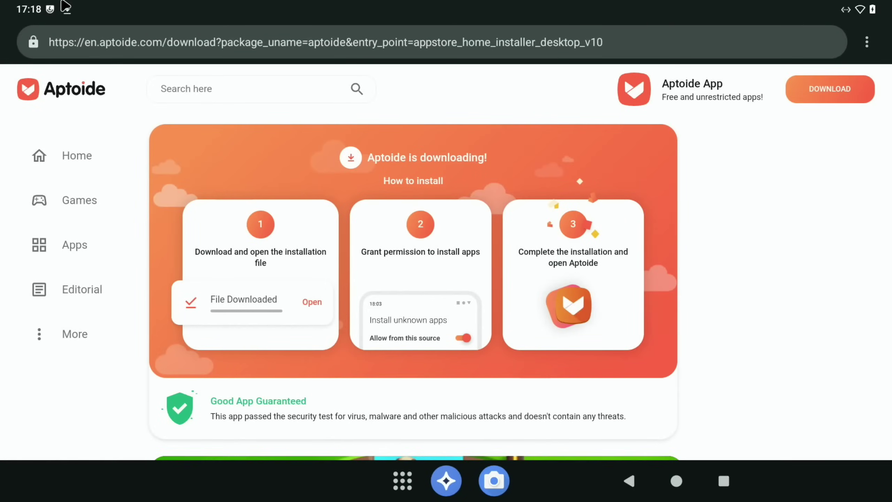
- Open aptoide-latest.apk from the download notifications and allow installs from this source
key("super+n")
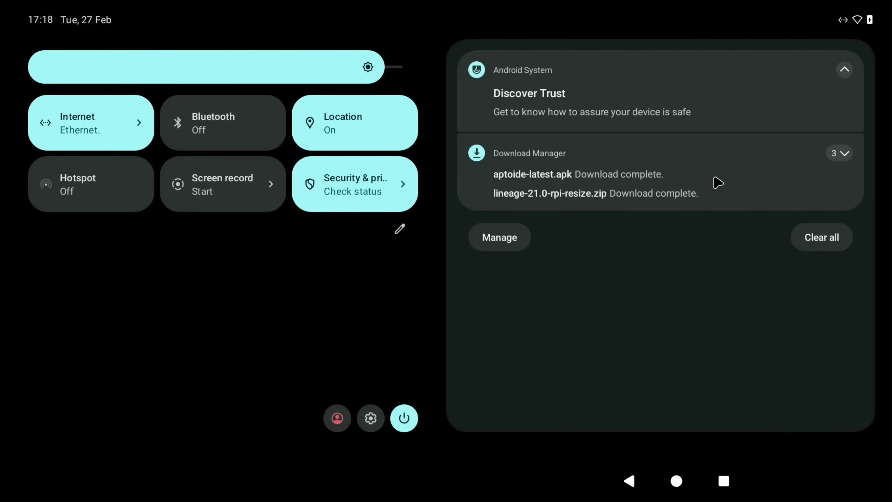
left_click(844, 153)
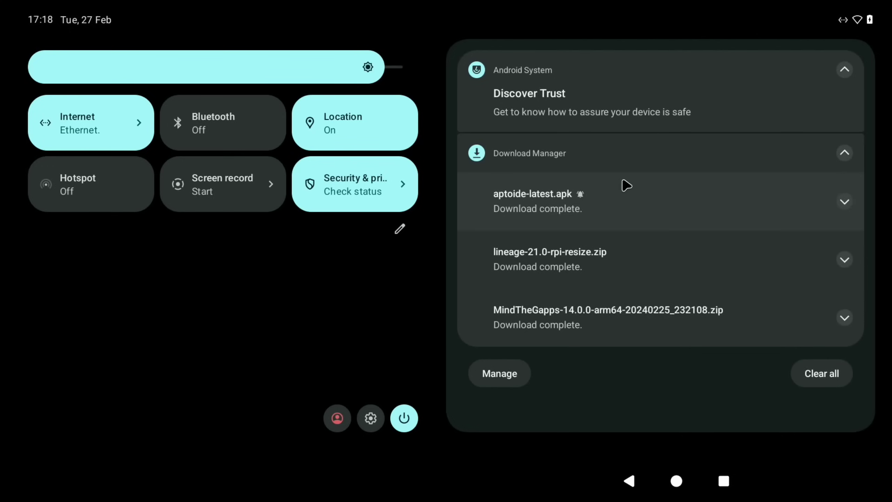
left_click(544, 200)
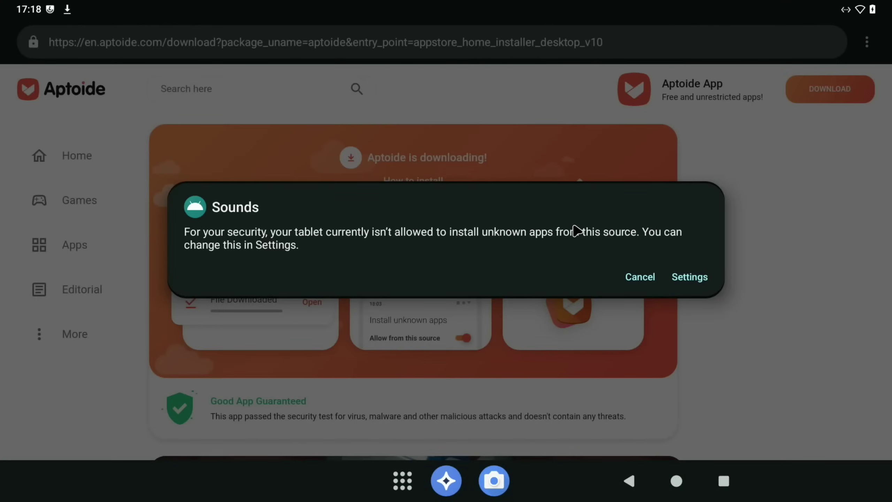
left_click(688, 278)
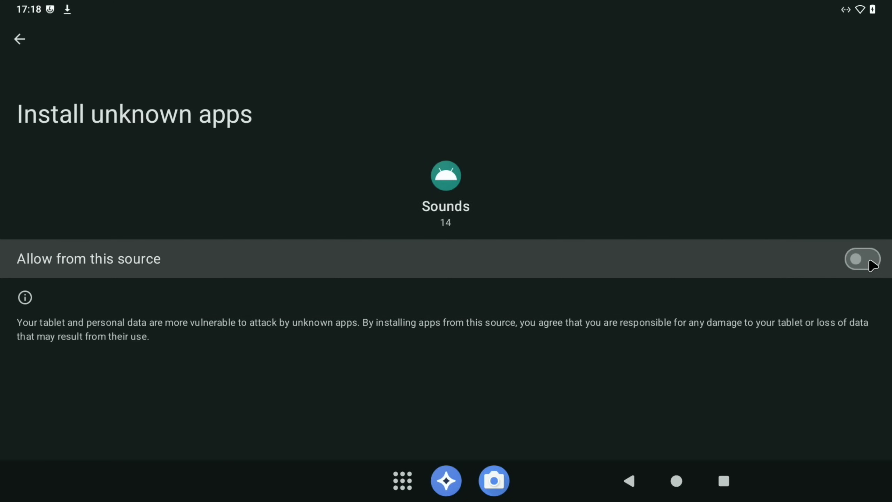
left_click(873, 264)
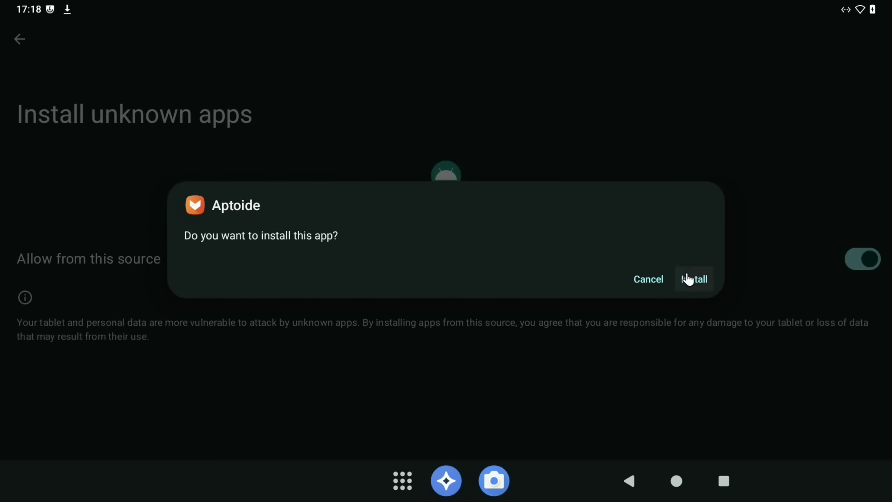
- Install Aptoide, finish the prompt, and return to the home screen
left_click(688, 280)
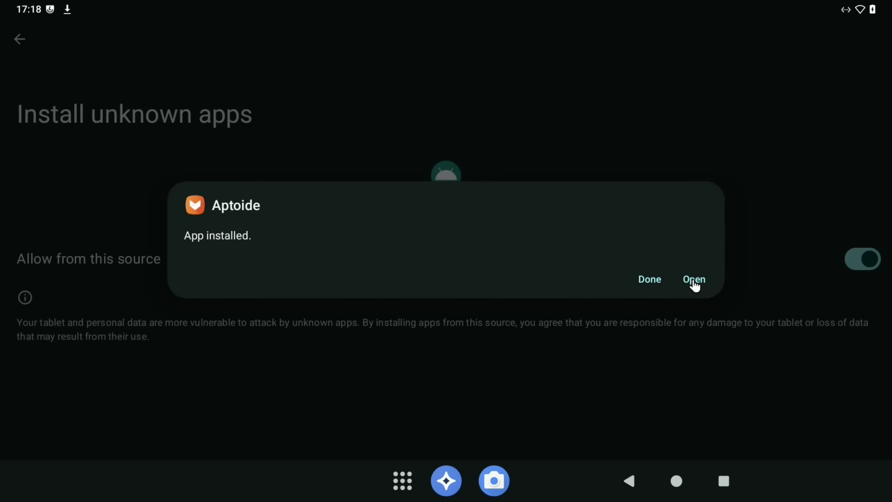
left_click(694, 281)
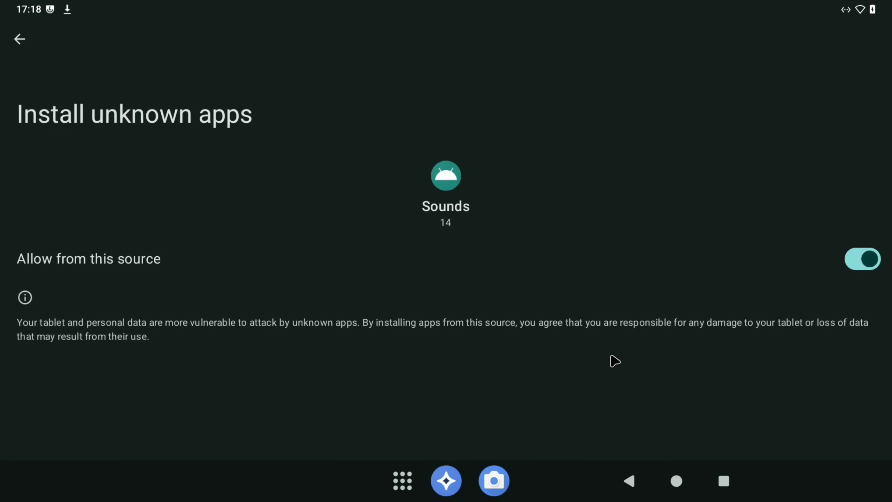
left_click(676, 480)
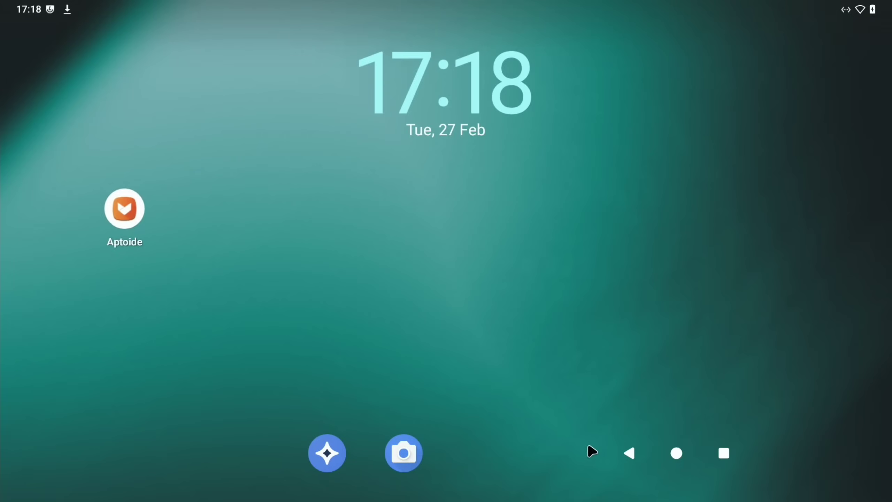
- Launch Aptoide, dismiss the compatibility notice, skip onboarding, and go to the Search tab
left_click(126, 211)
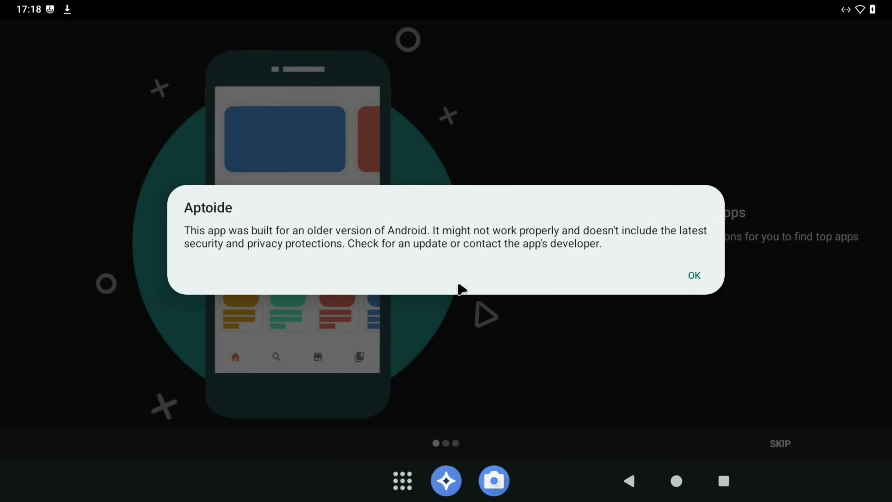
left_click(692, 279)
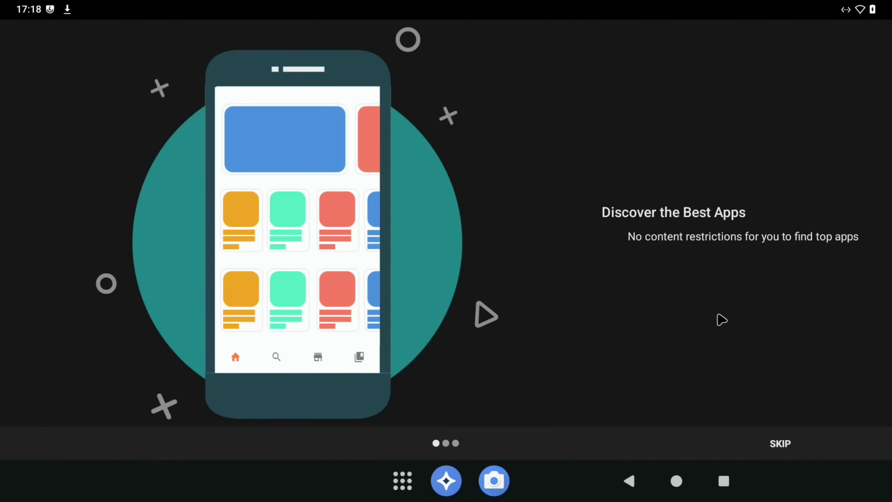
left_click(779, 445)
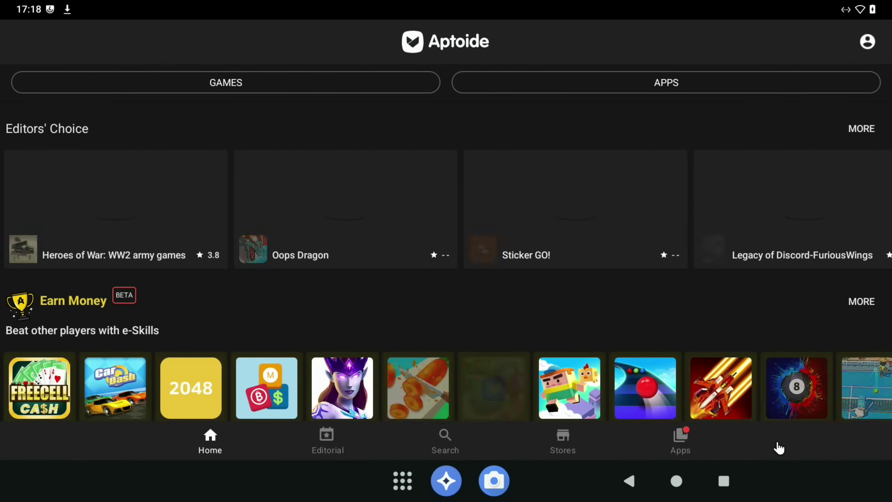
left_click(445, 439)
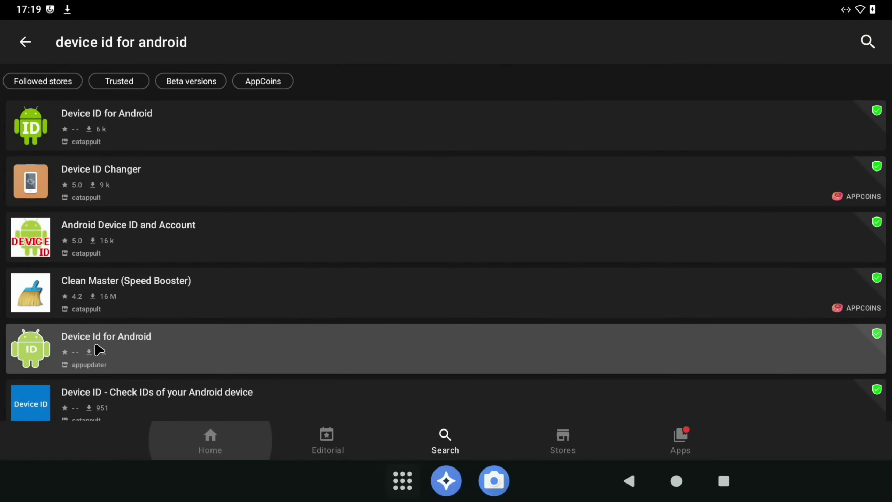
- Open the Device Id for Android page in Aptoide, start the install and grant storage access
left_click(151, 359)
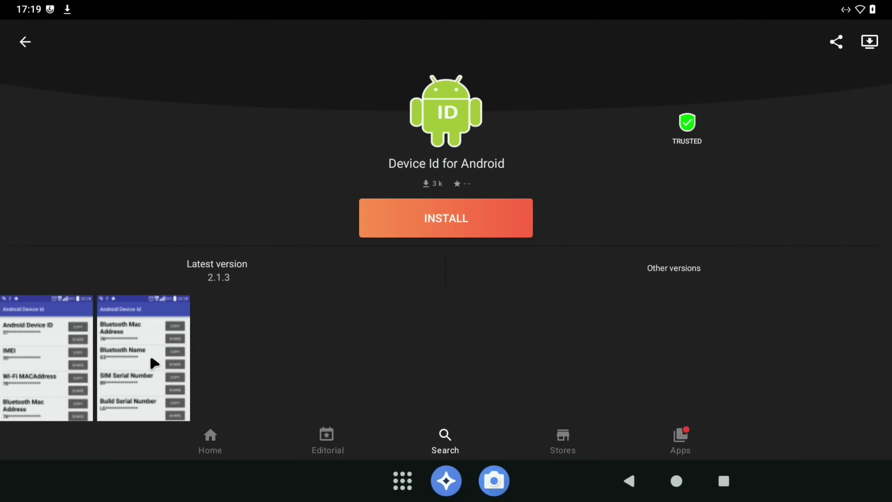
left_click(413, 225)
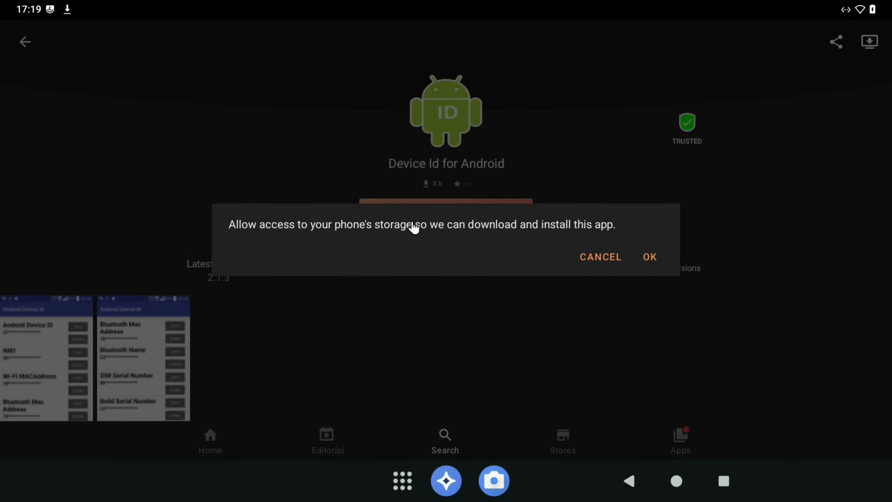
left_click(649, 255)
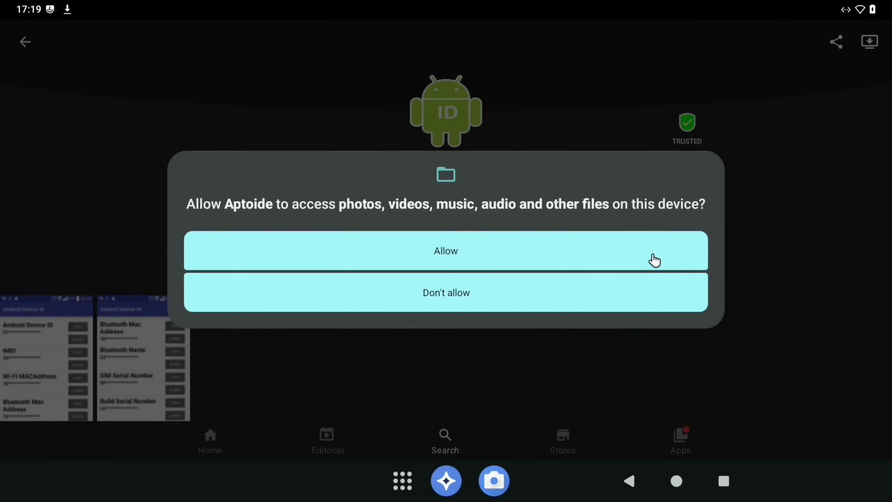
left_click(544, 262)
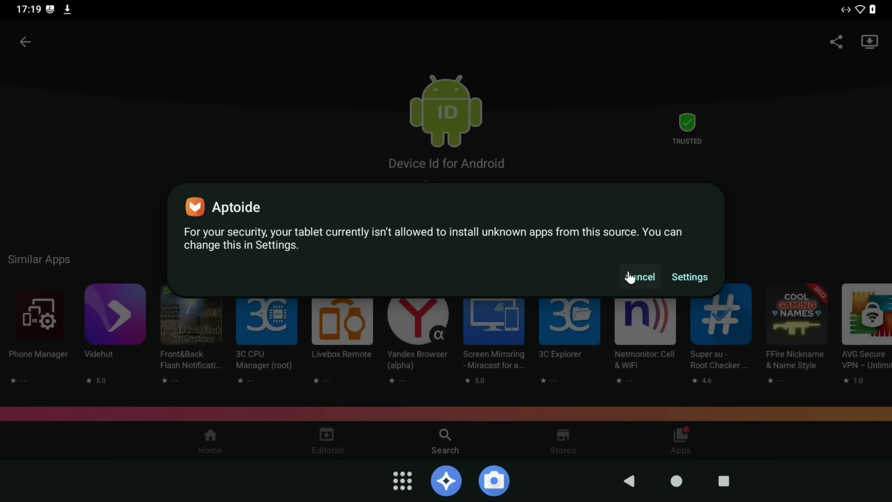
- Enable 'Allow from this source' for Aptoide, then install Device Id for Android
left_click(689, 279)
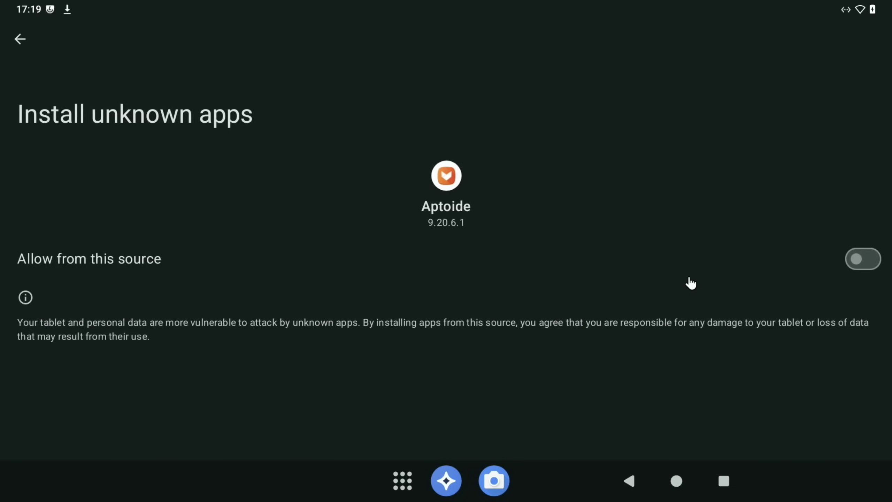
left_click(865, 266)
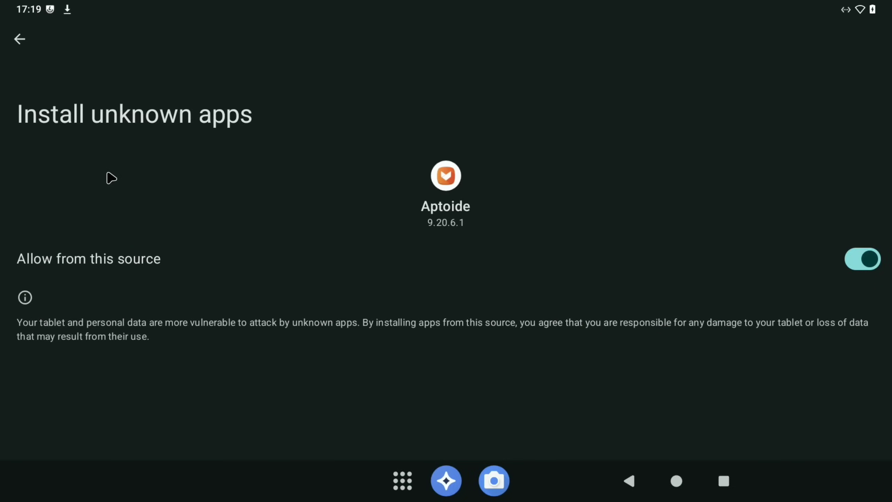
key("Escape")
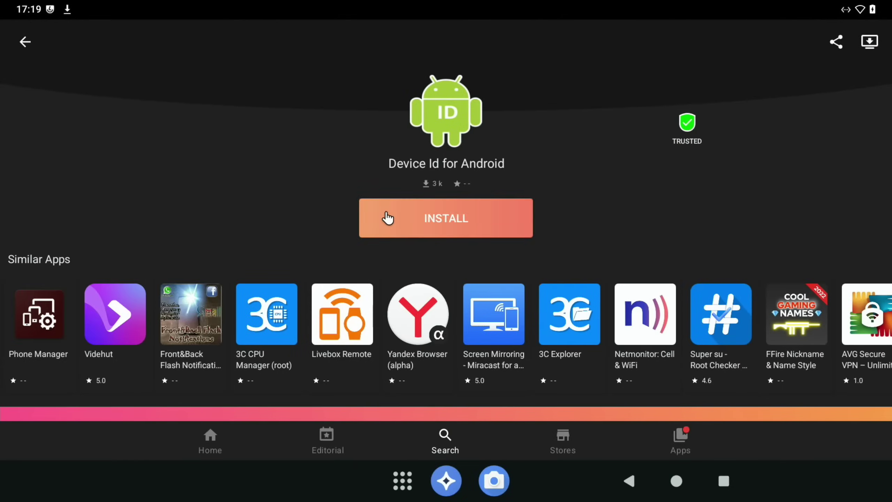
left_click(388, 218)
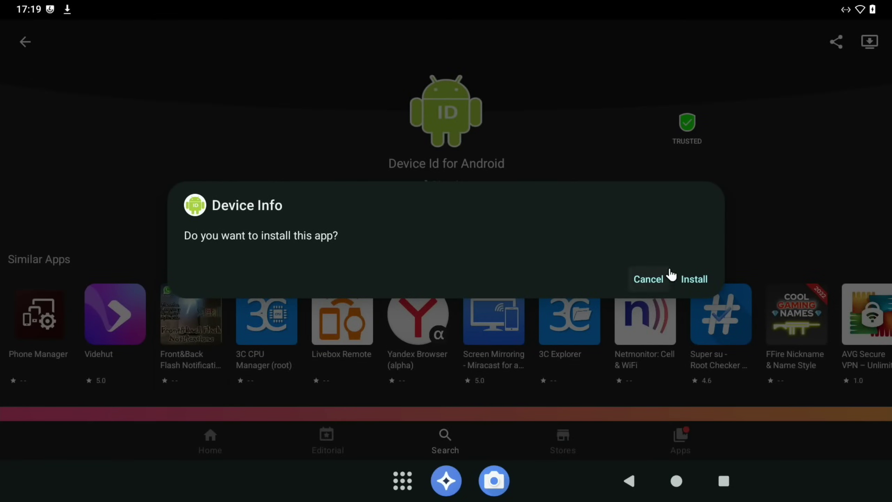
left_click(694, 279)
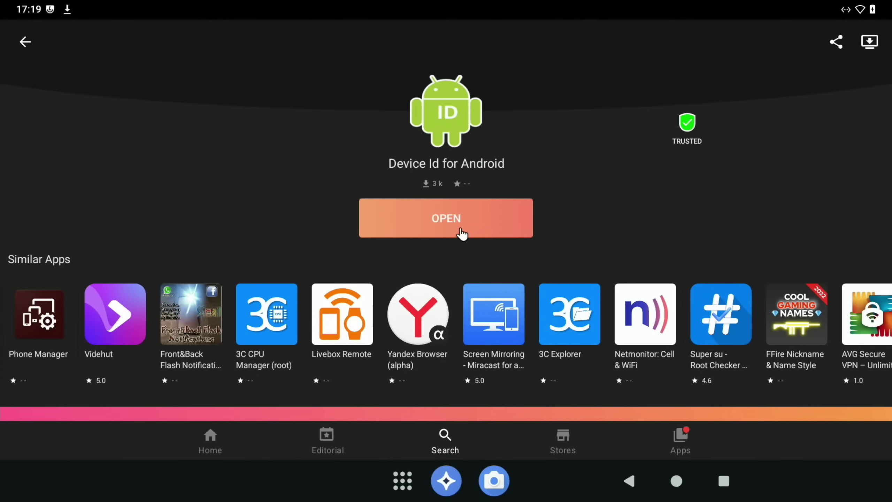
- Open Device Info to view the device ID, then return to the home screen
left_click(439, 222)
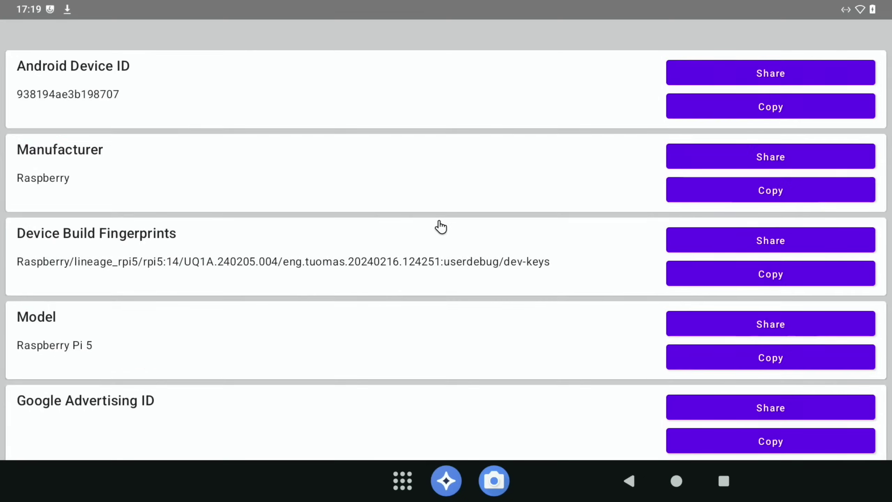
scroll(440, 225, "down", 2)
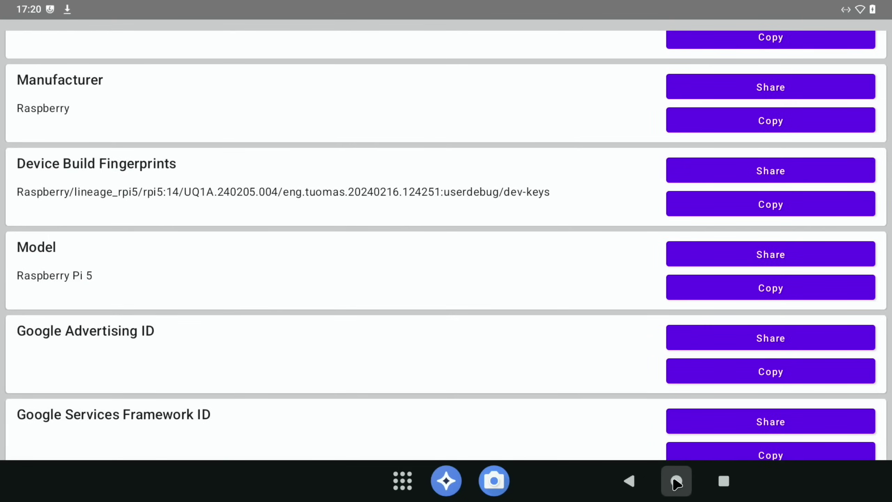
left_click(676, 481)
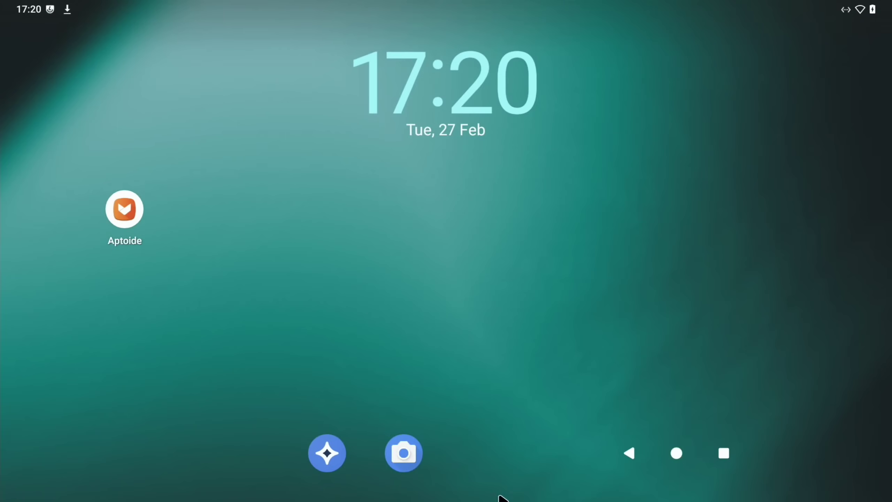
- Open Settings from the app drawer and search for 'restart'
left_click_drag(481, 479, 482, 203)
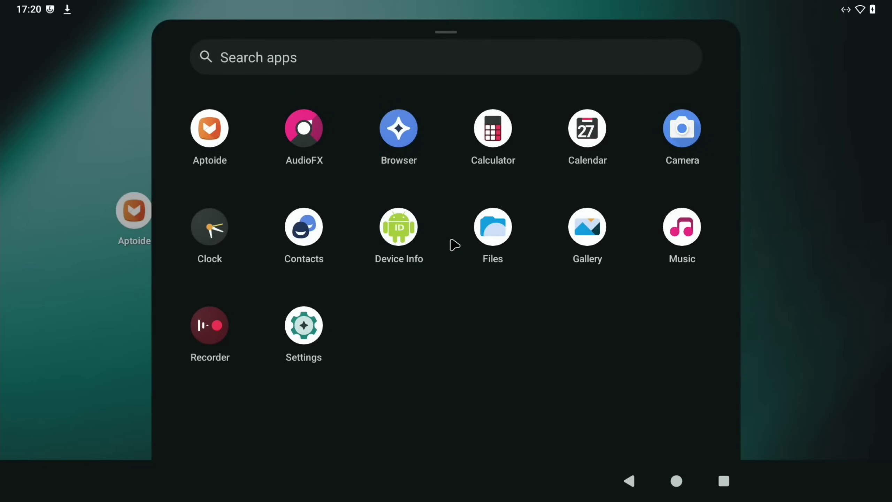
left_click(314, 326)
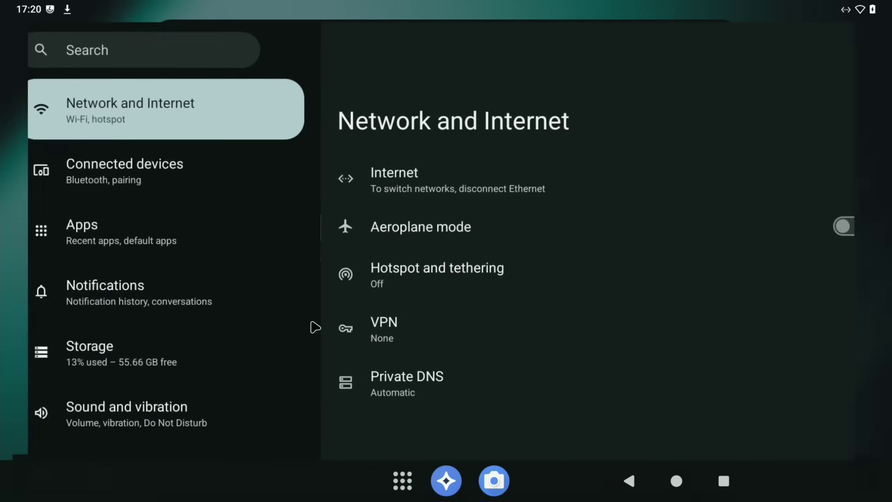
left_click(116, 44)
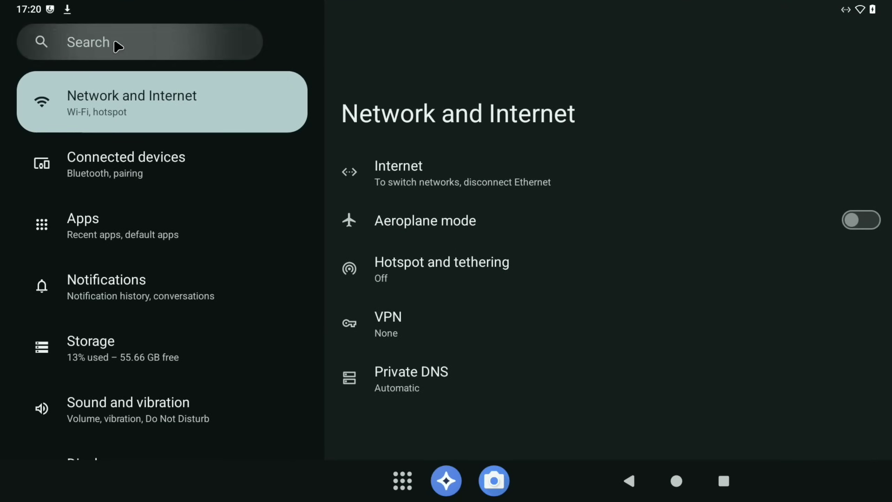
type("restart")
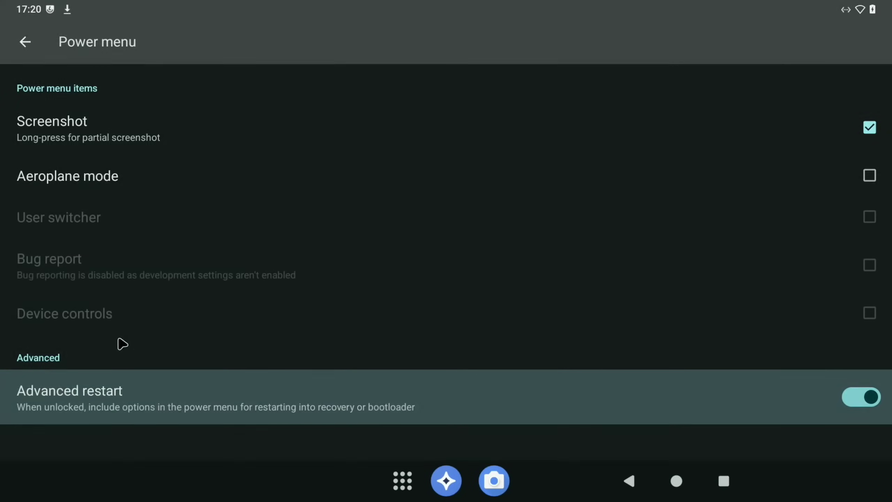
- Restart the tablet into Recovery from the quick-settings power menu
key("super+n")
left_click(404, 418)
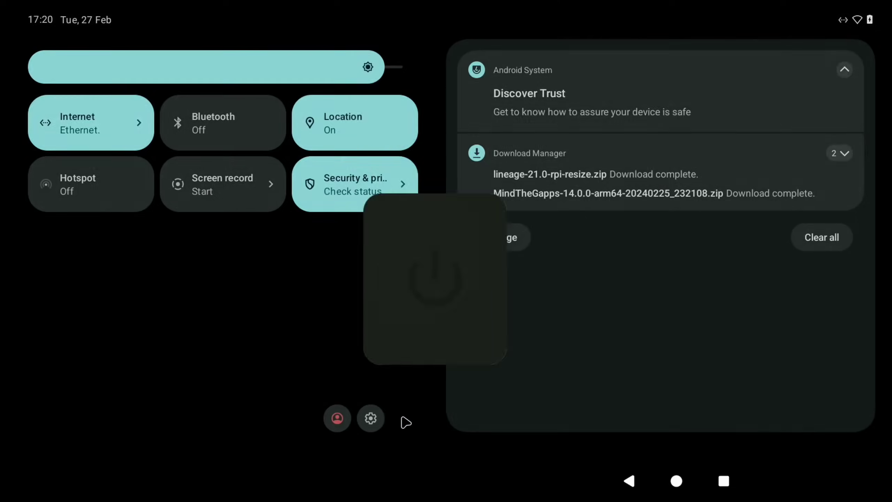
left_click(406, 292)
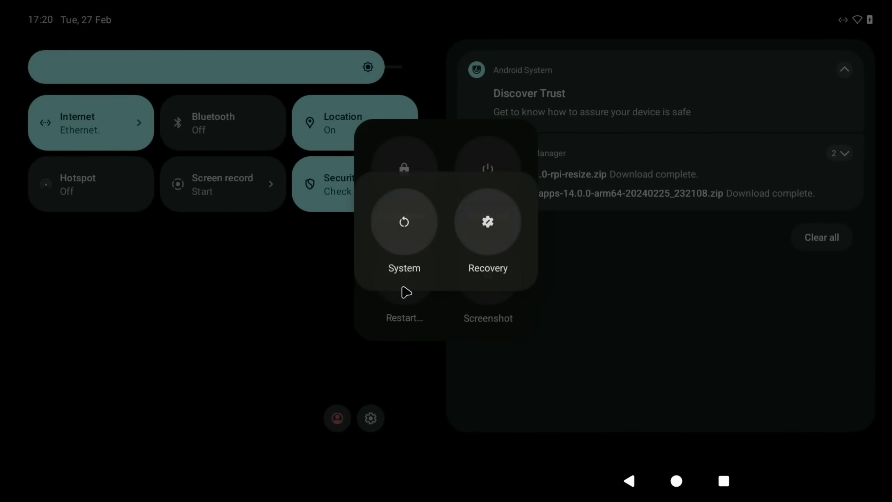
left_click(488, 235)
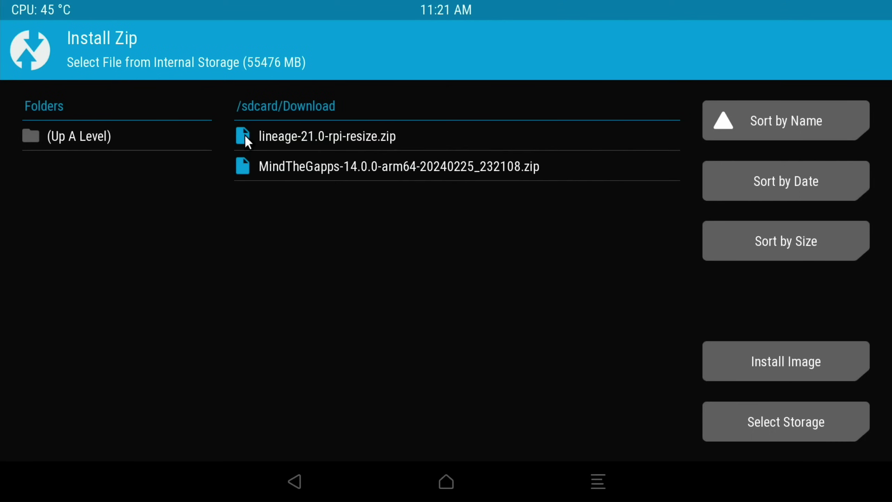
left_click(289, 168)
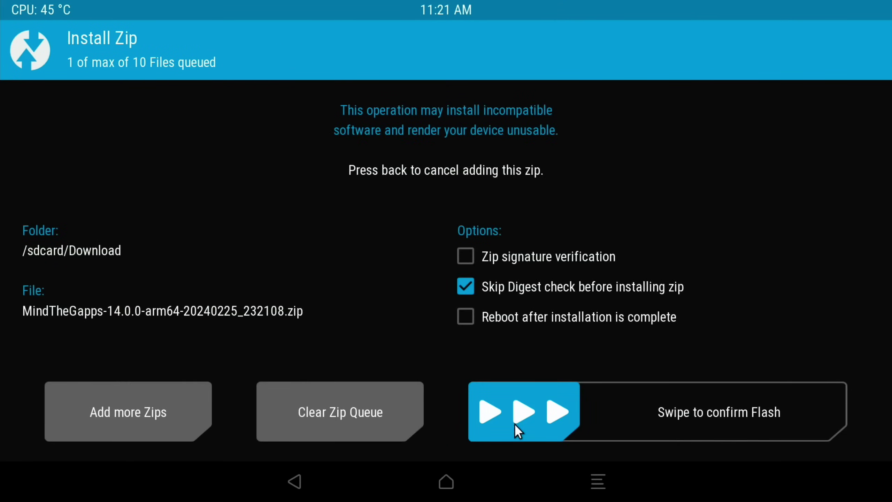
left_click_drag(514, 424, 840, 422)
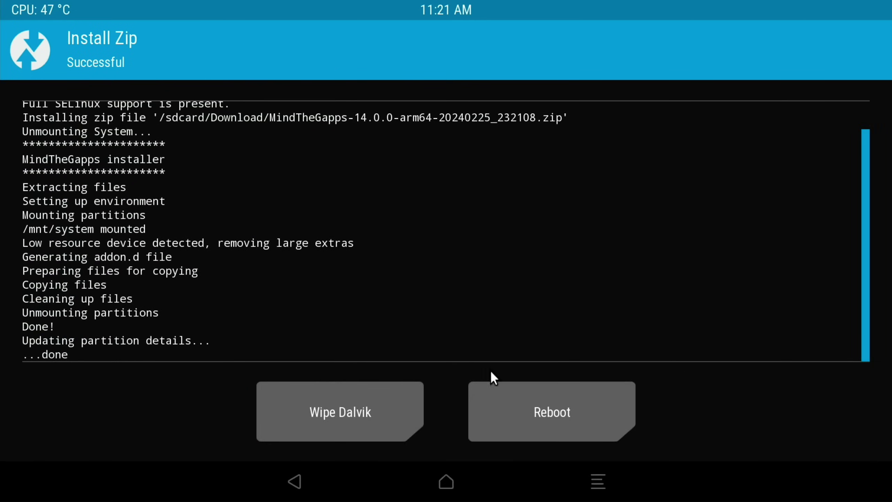
left_click(335, 421)
left_click_drag(313, 397, 338, 393)
left_click_drag(385, 421, 638, 454)
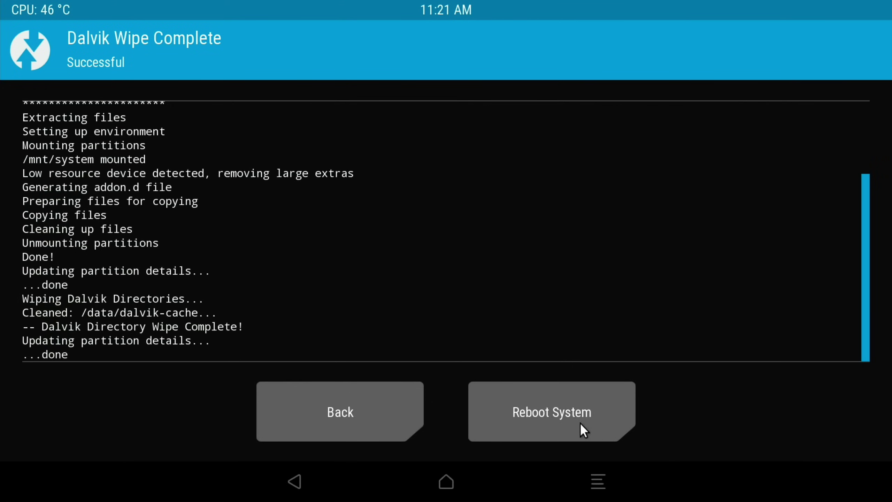
left_click(506, 412)
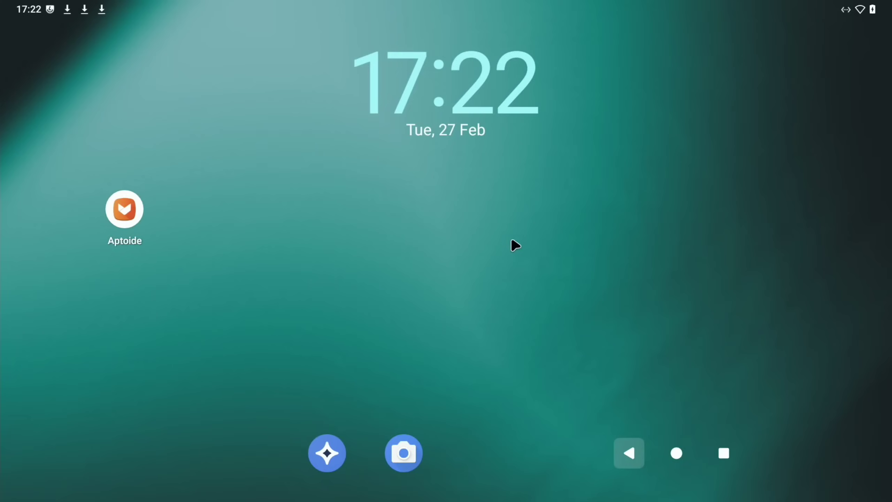
- Launch the Play Store from the app drawer and start signing in
left_click_drag(450, 500, 424, 255)
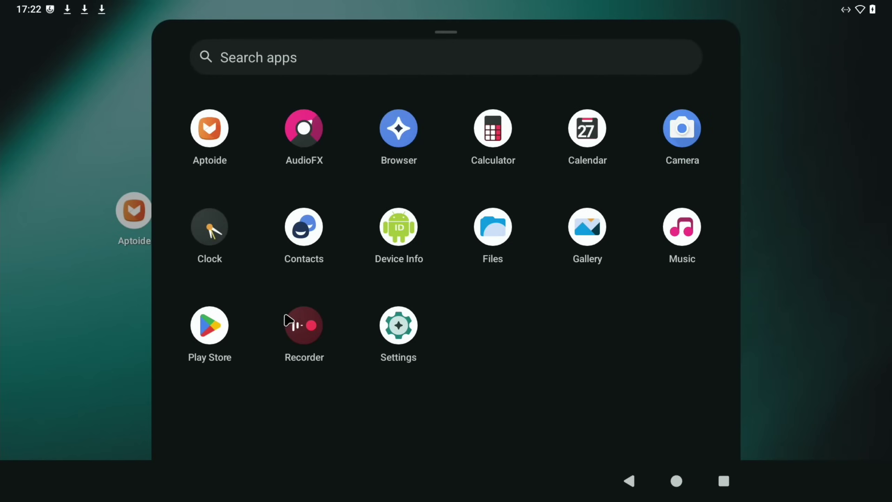
left_click(225, 324)
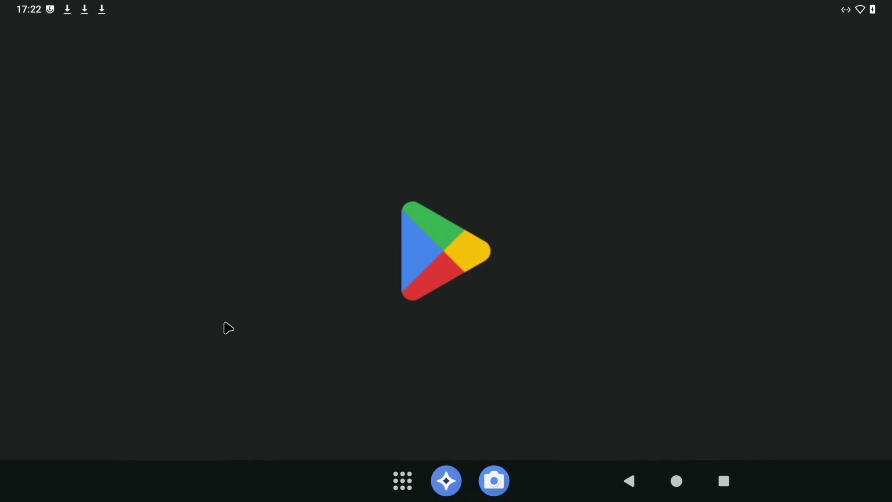
left_click(414, 319)
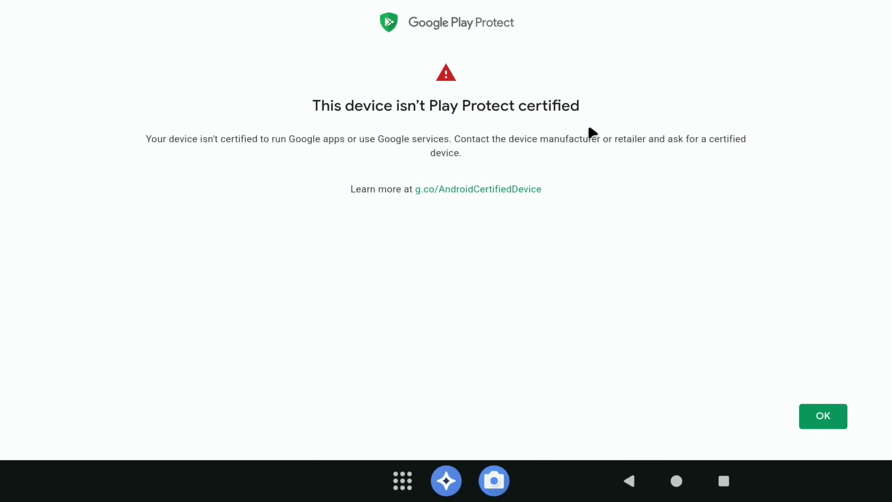
- Open the Play Protect certification help and expand the 'Device isn't certified' instructions
left_click(478, 190)
scroll(94, 278, "down", 5)
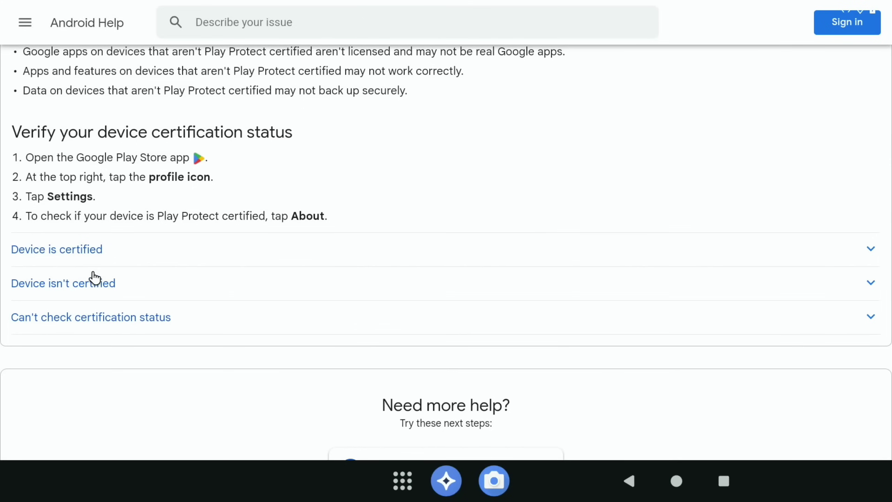
left_click(76, 290)
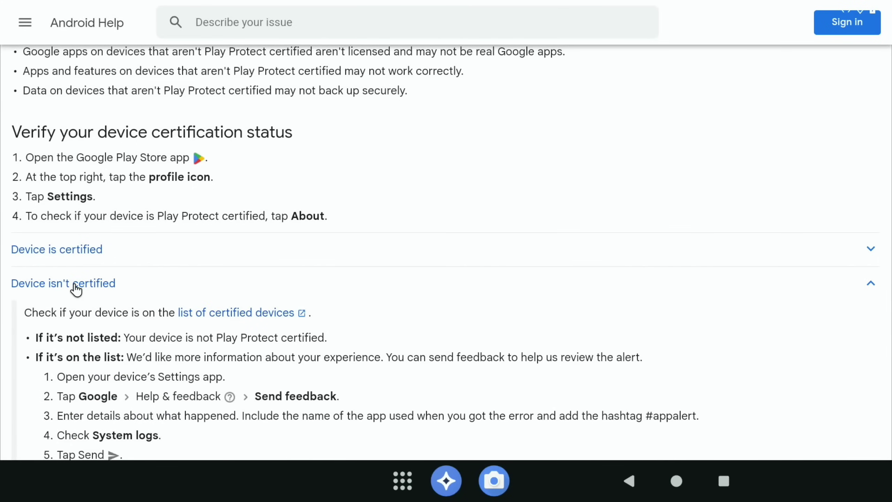
scroll(350, 285, "down", 3)
scroll(349, 285, "down", 1)
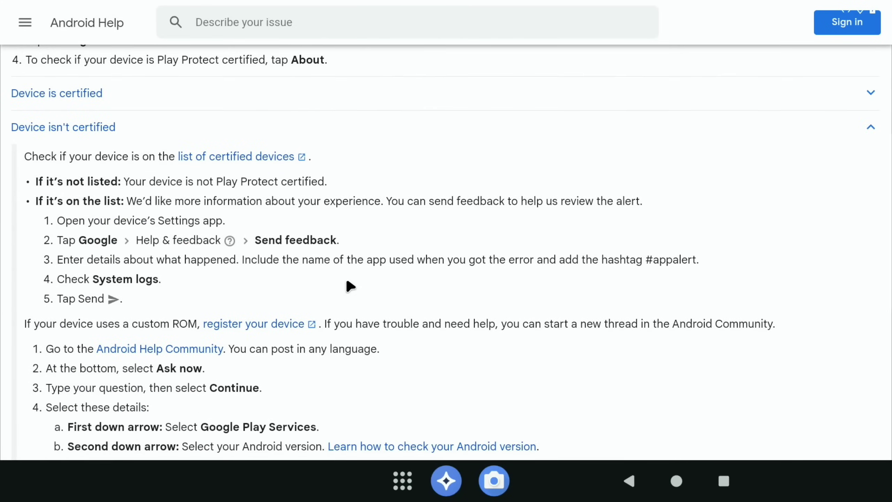
- Follow the register-device link, then reopen the Play Store and start signing in again
left_click(278, 327)
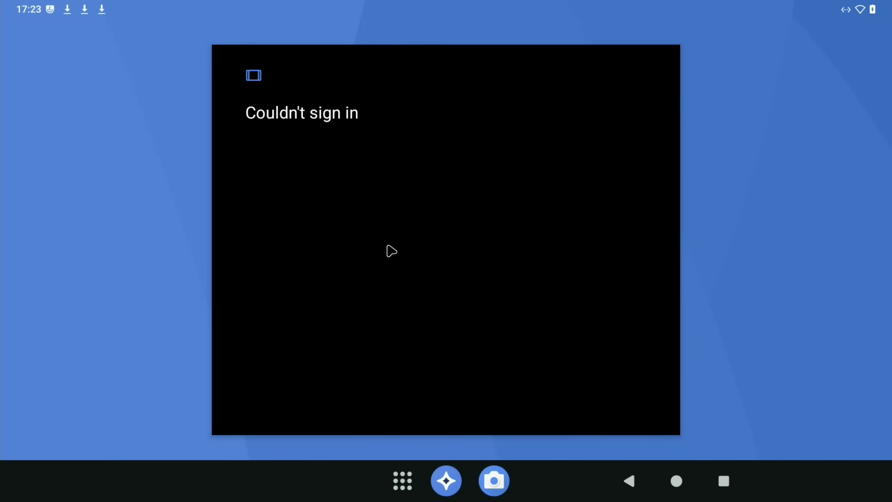
key("super")
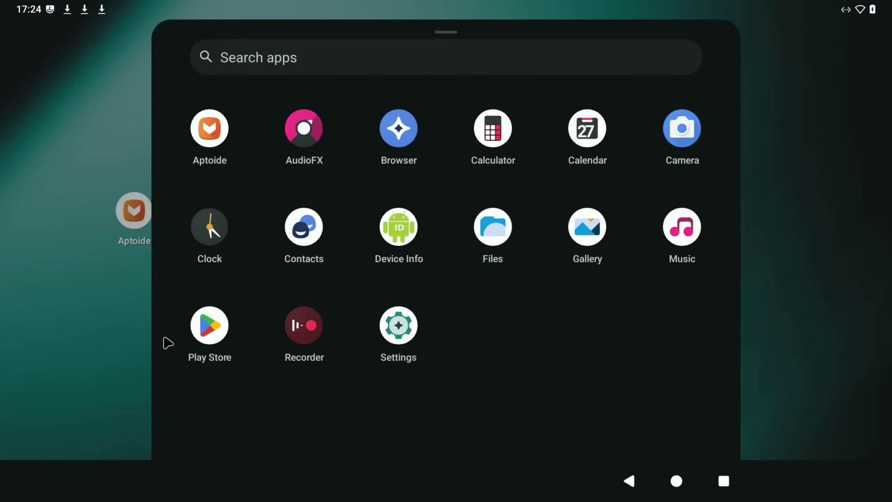
left_click(206, 329)
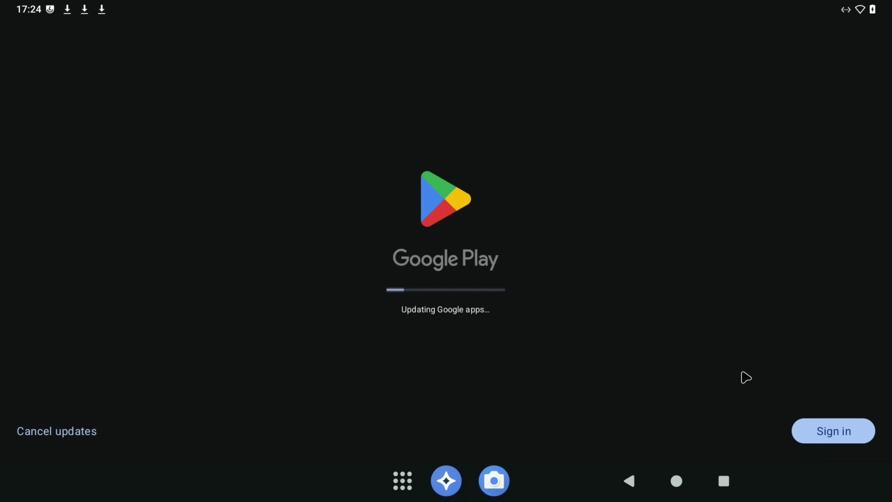
left_click(809, 429)
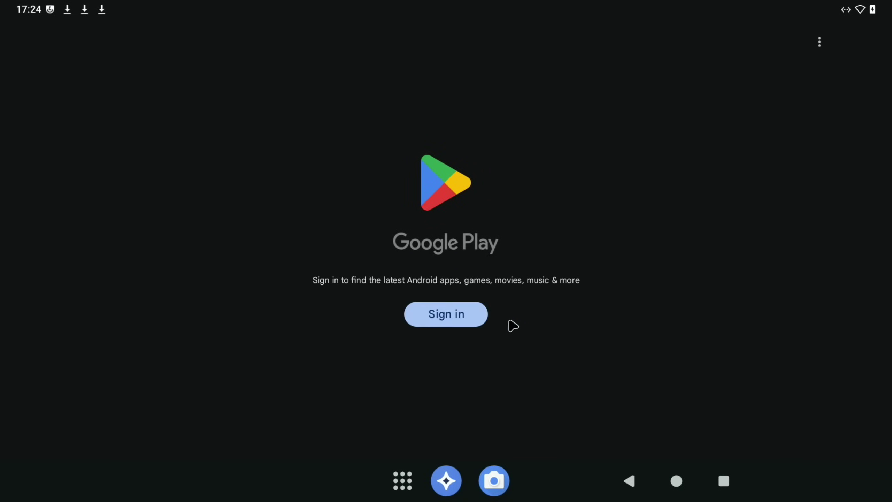
left_click(465, 320)
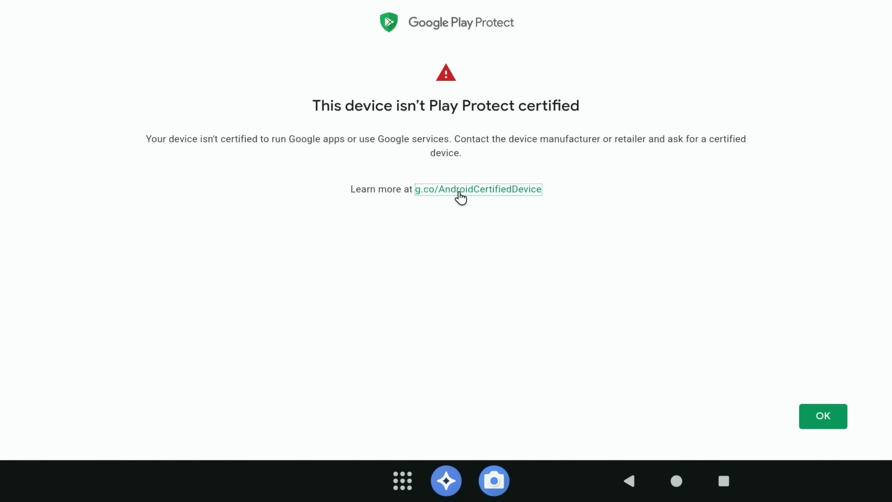
- Open the Play Protect help, expand 'Device isn't certified' and follow the 'register your device' link
left_click(459, 193)
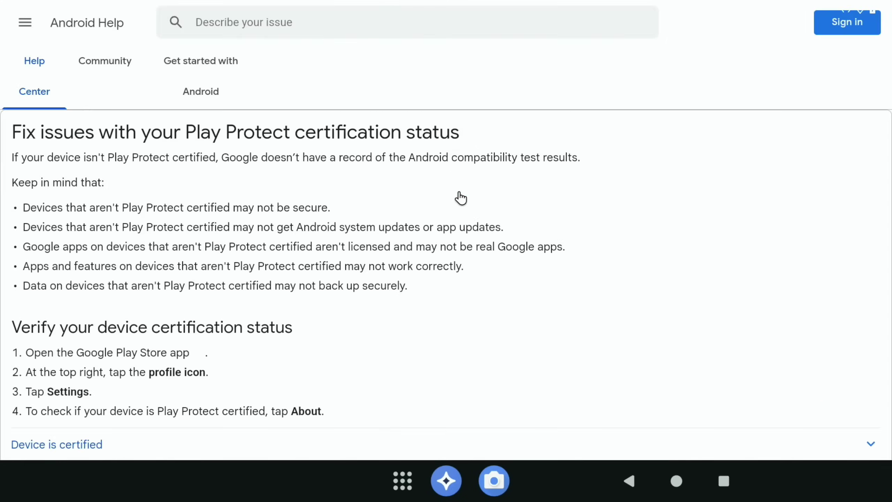
scroll(460, 198, "down", 5)
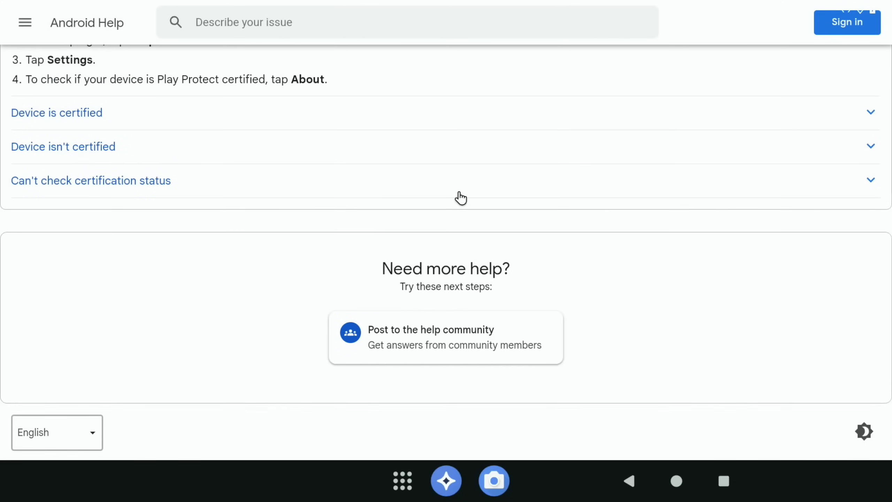
left_click(93, 154)
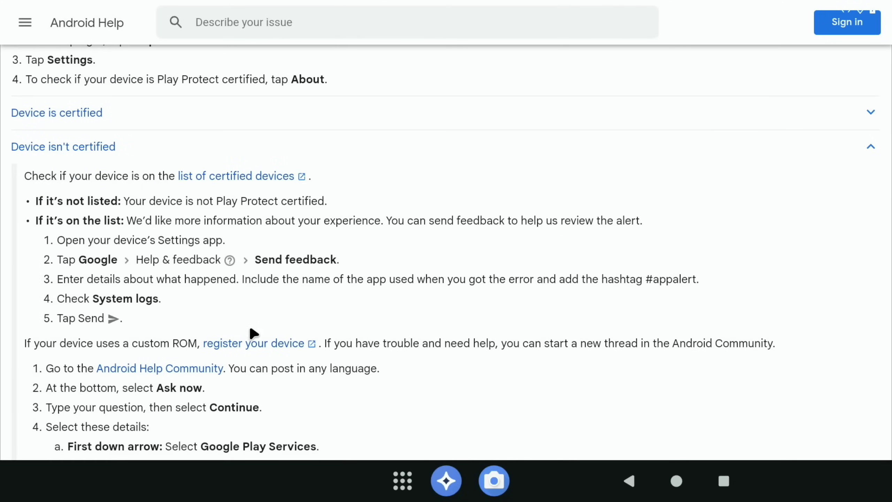
left_click(256, 345)
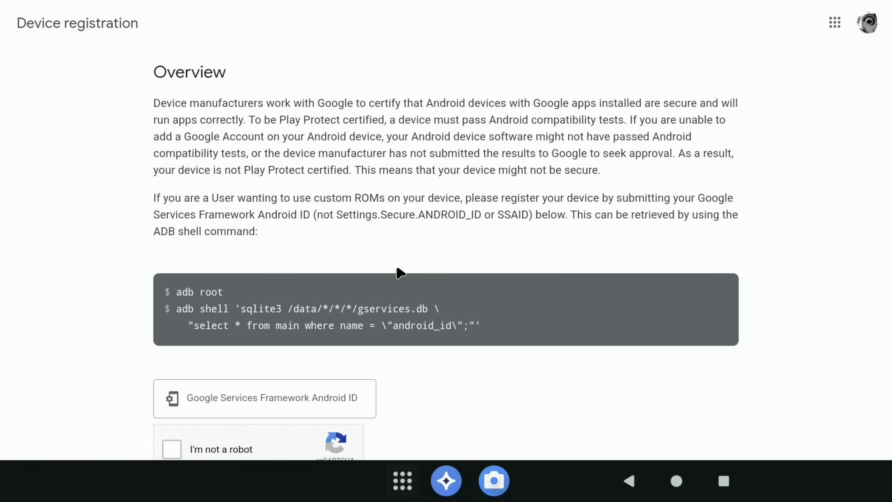
- Focus the Android ID field, then copy the Google Services Framework ID from Device Info
scroll(179, 279, "down", 3)
left_click(179, 279)
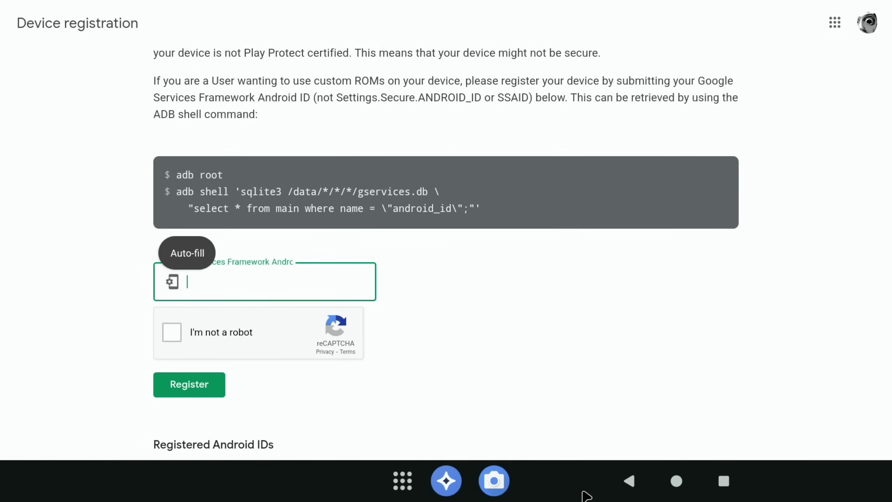
left_click(678, 481)
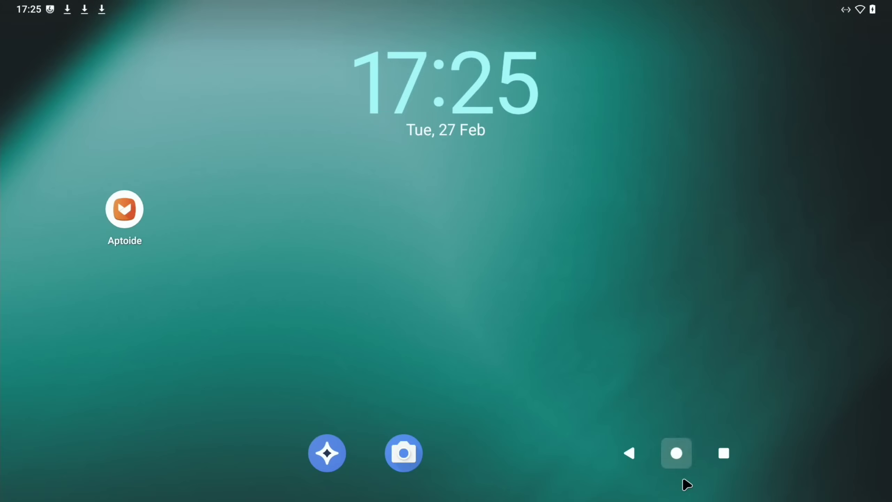
scroll(527, 307, "down", 3)
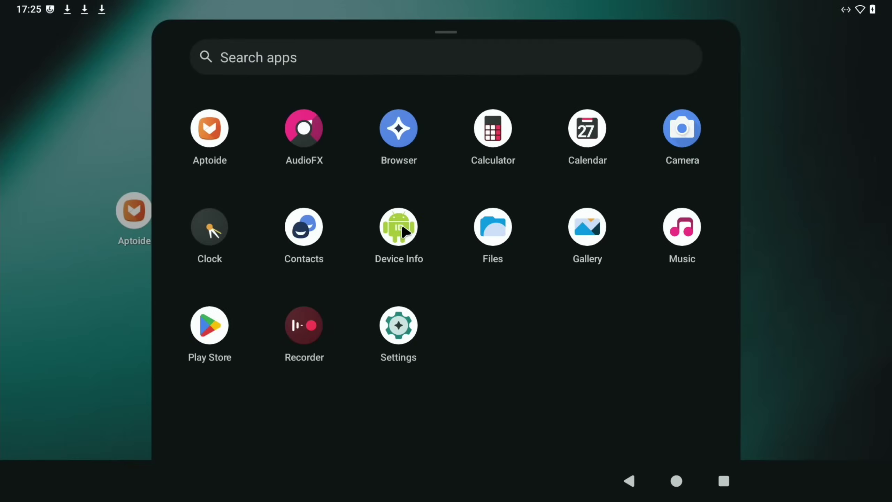
left_click(404, 232)
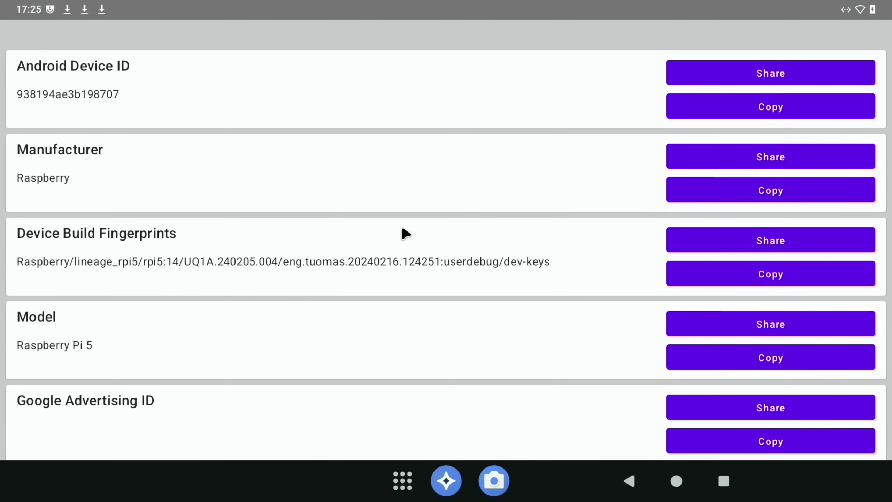
scroll(402, 229, "down", 2)
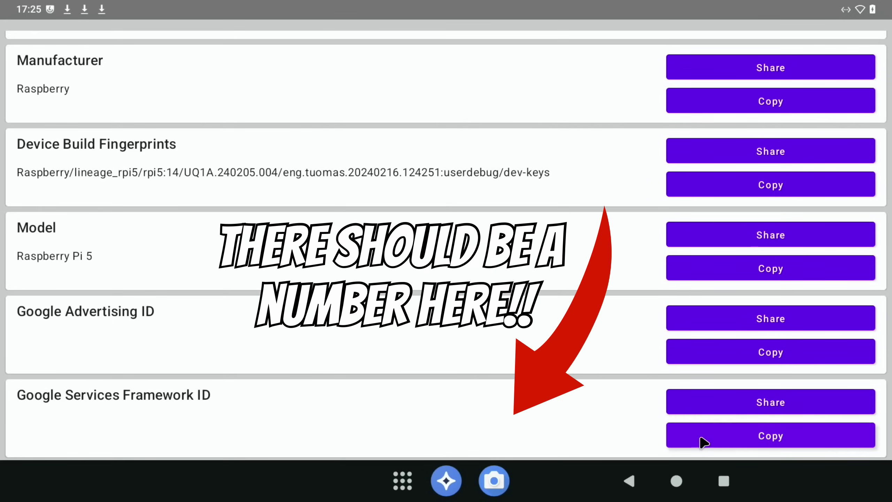
left_click(738, 442)
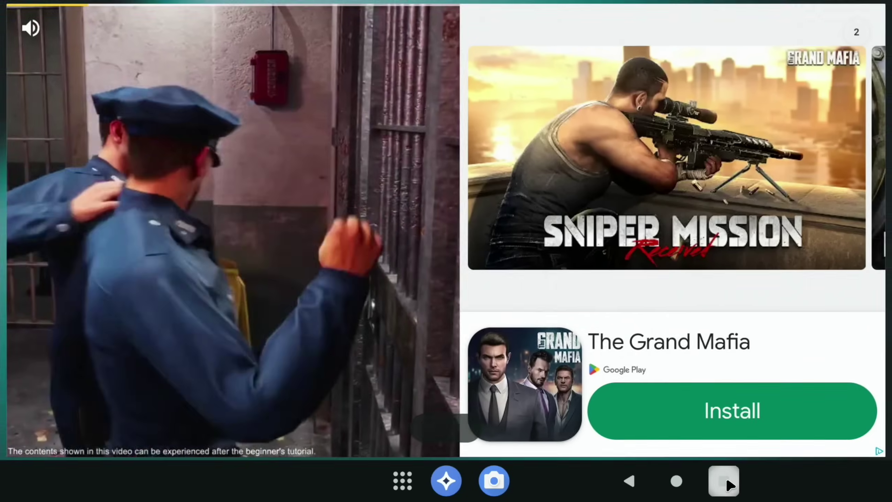
left_click(725, 482)
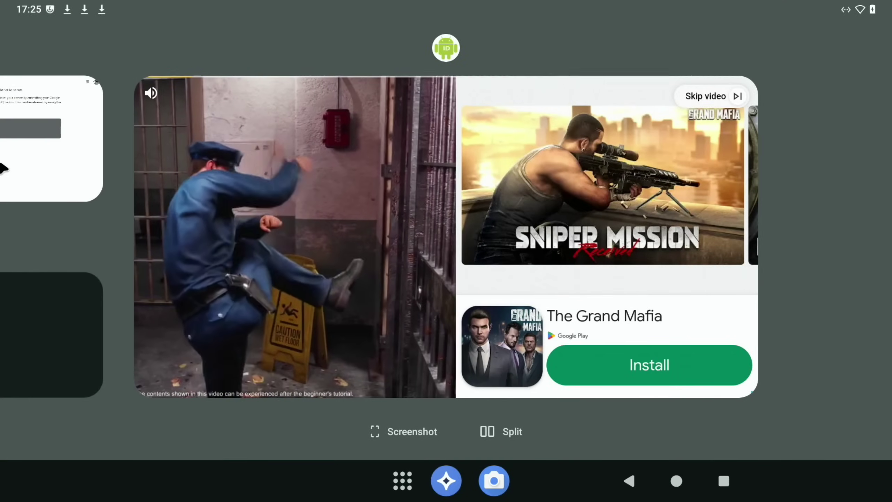
- Return to the registration page, paste the ID and tick 'I'm not a robot'
left_click(36, 144)
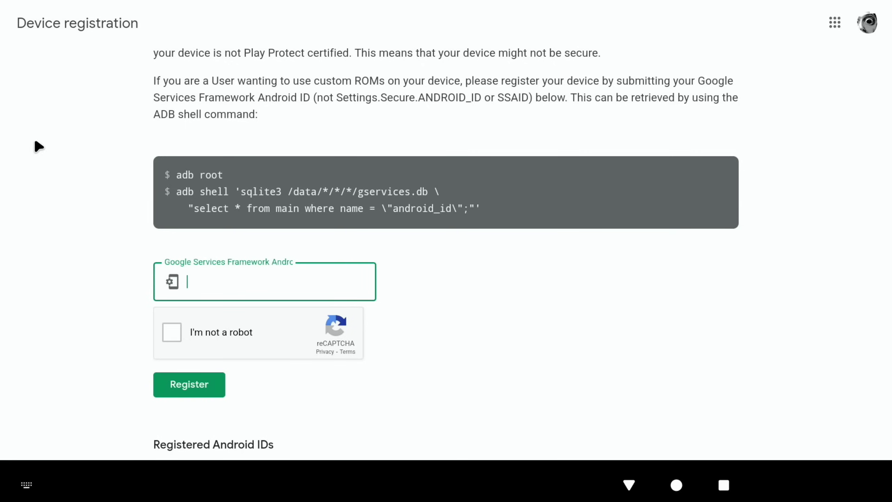
right_click(199, 280)
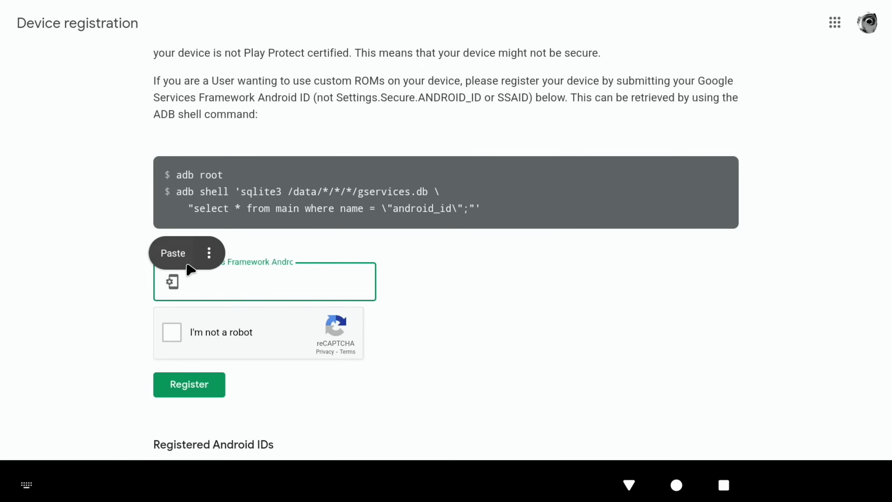
left_click(175, 252)
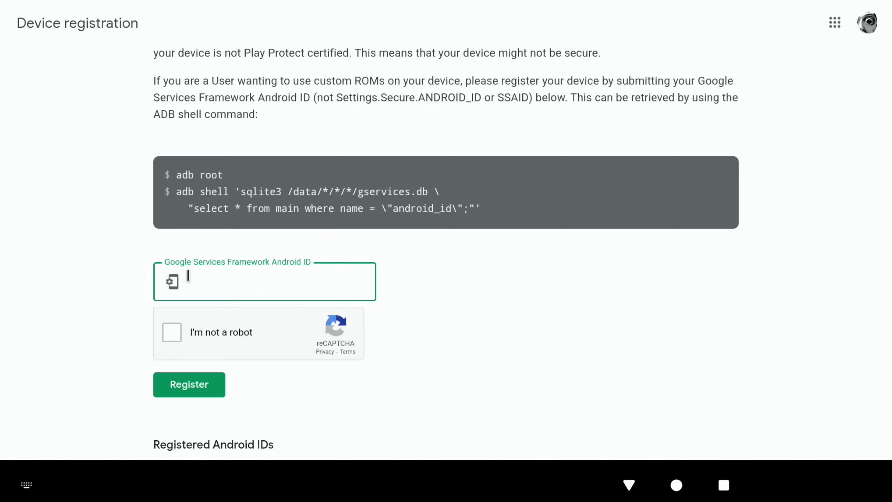
left_click(173, 332)
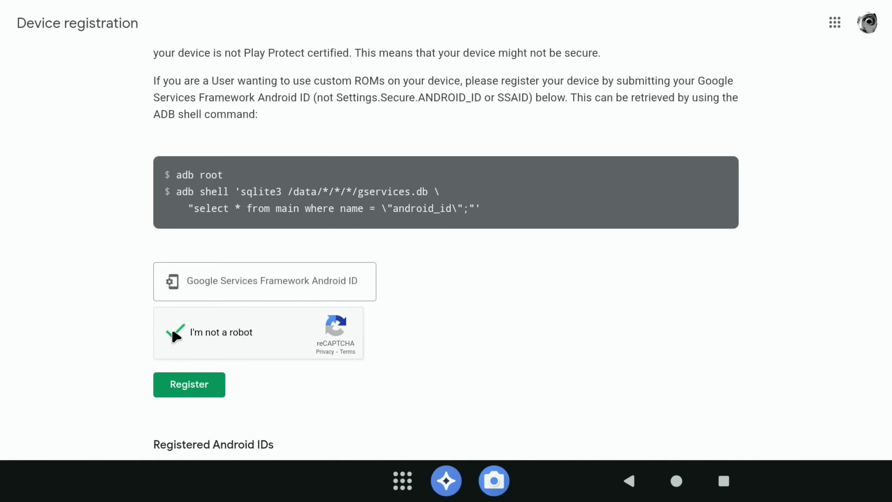
- Retry pasting the ID, submit the Register form, and go to the home screen
left_click(196, 283)
right_click(197, 283)
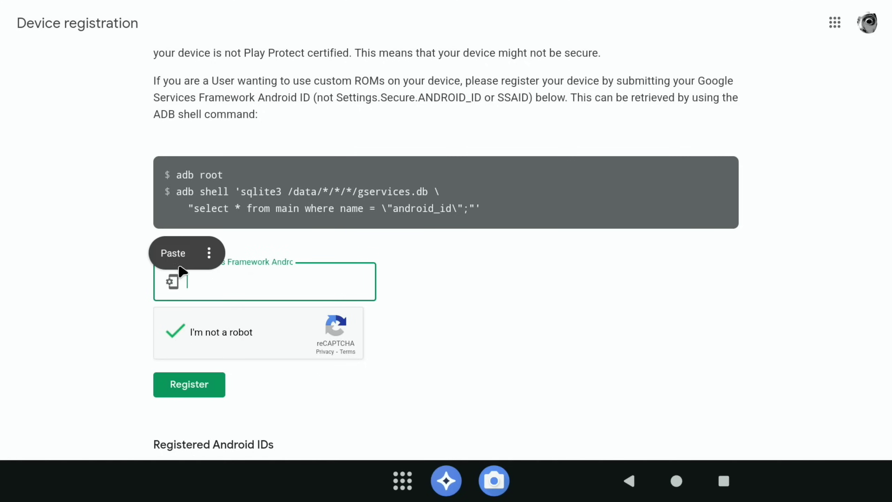
left_click(174, 253)
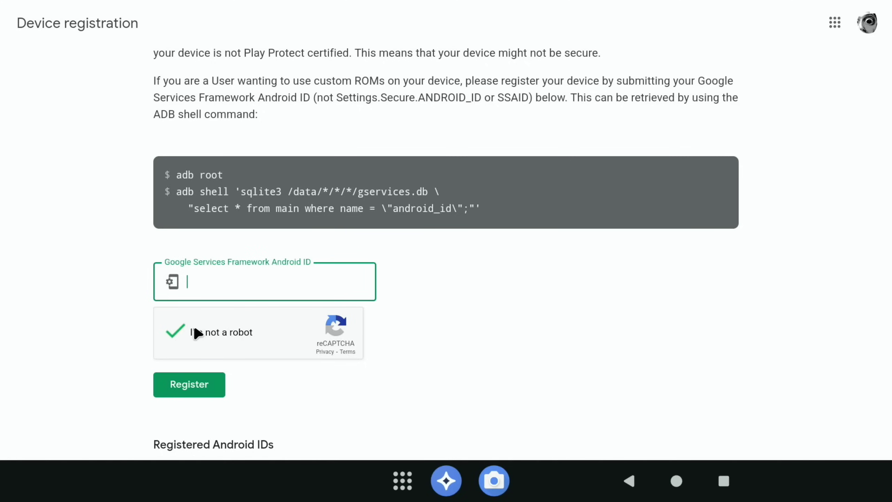
left_click(195, 387)
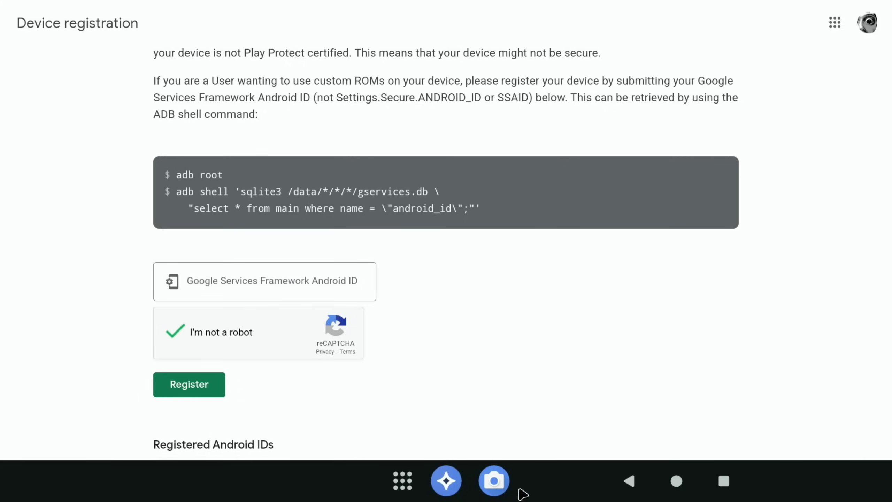
left_click(673, 483)
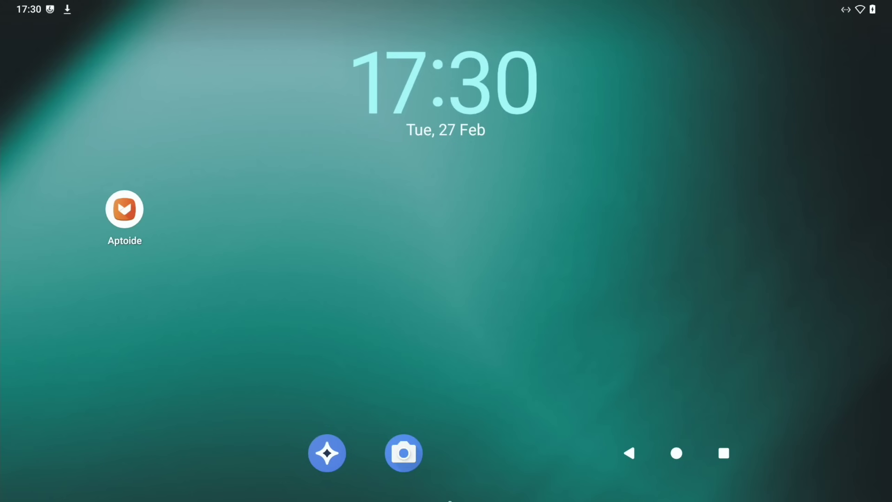
- Uninstall the Device Info app from its app details
left_click_drag(450, 499, 436, 291)
left_click_drag(395, 236, 395, 236)
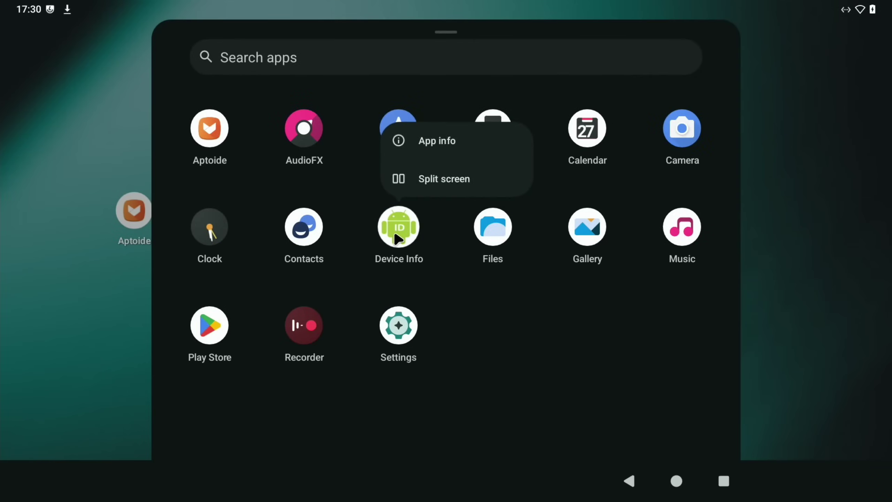
left_click(409, 141)
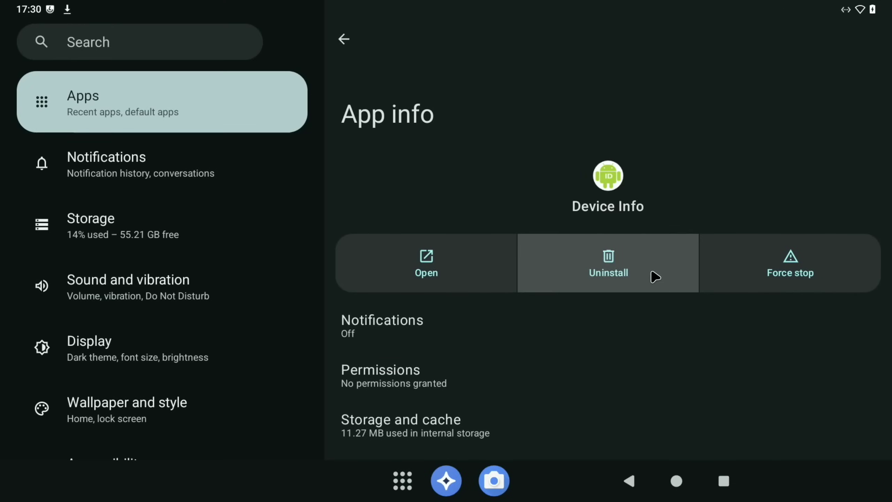
left_click(653, 278)
left_click(747, 280)
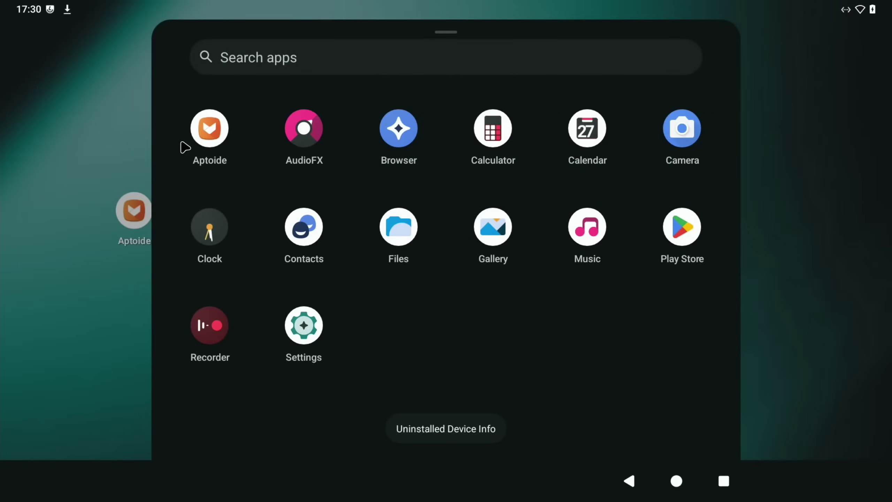
- In Aptoide, allow notifications, install Device Id for Android and open it
left_click(199, 140)
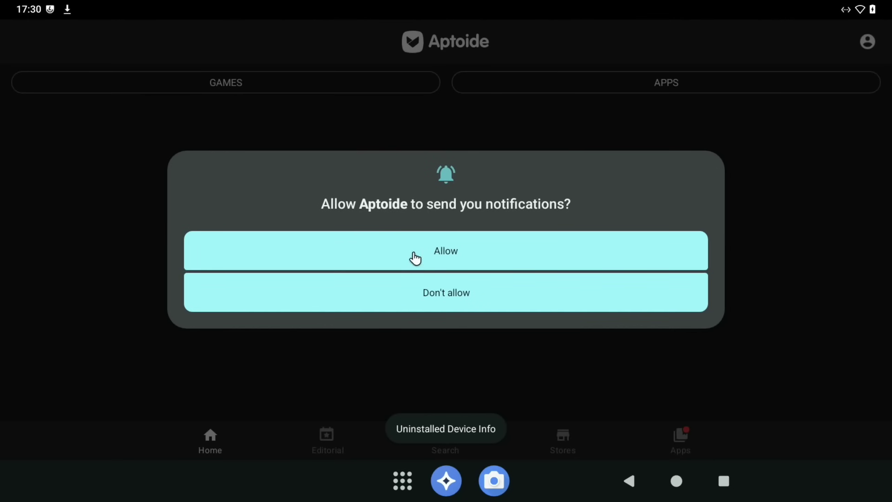
left_click(414, 258)
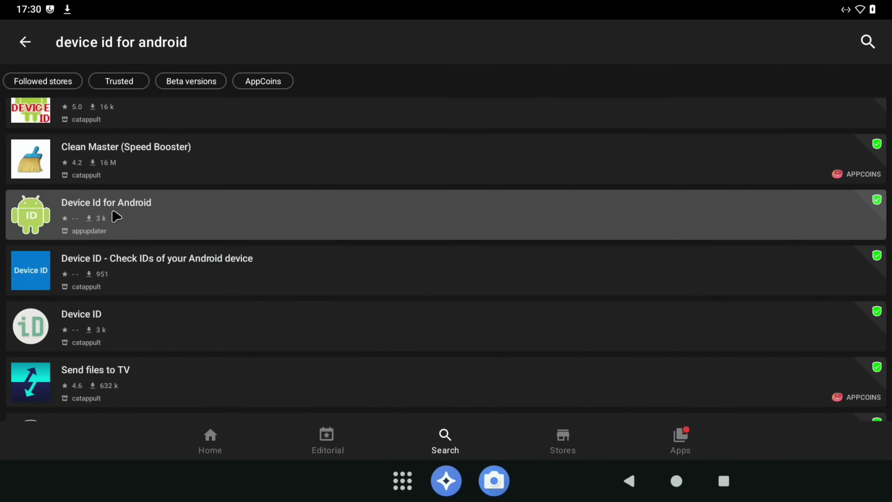
left_click(116, 217)
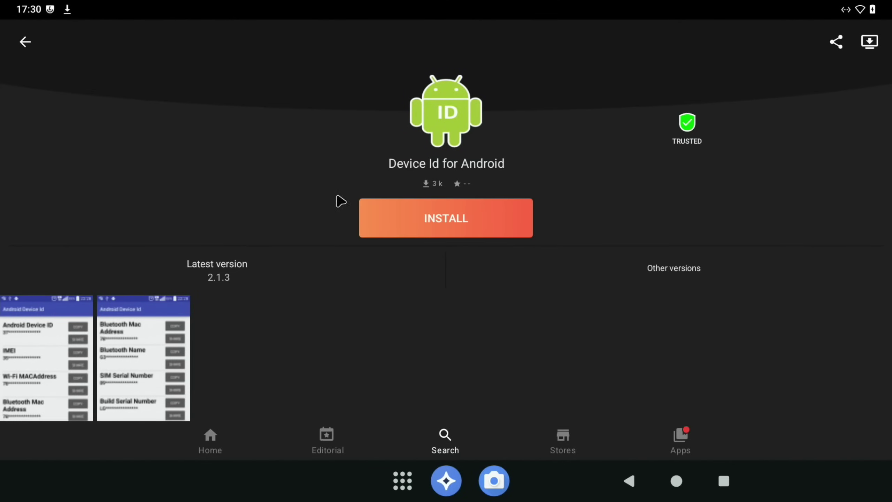
left_click(400, 217)
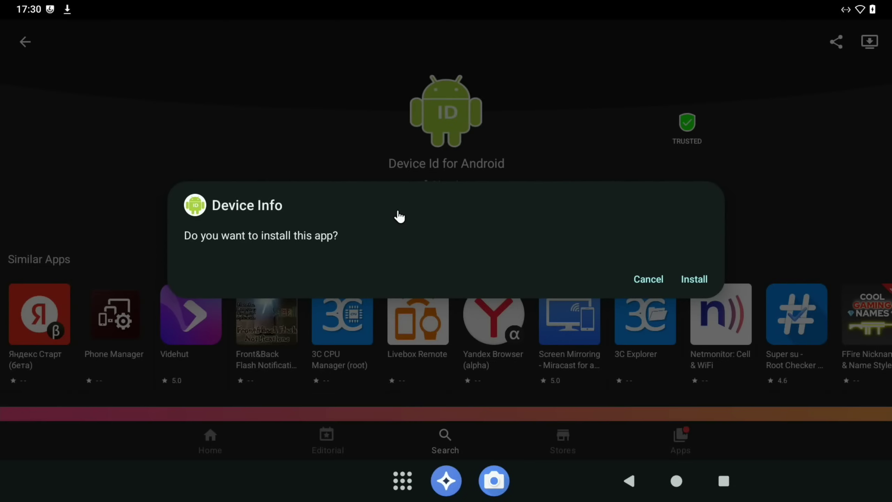
left_click(686, 279)
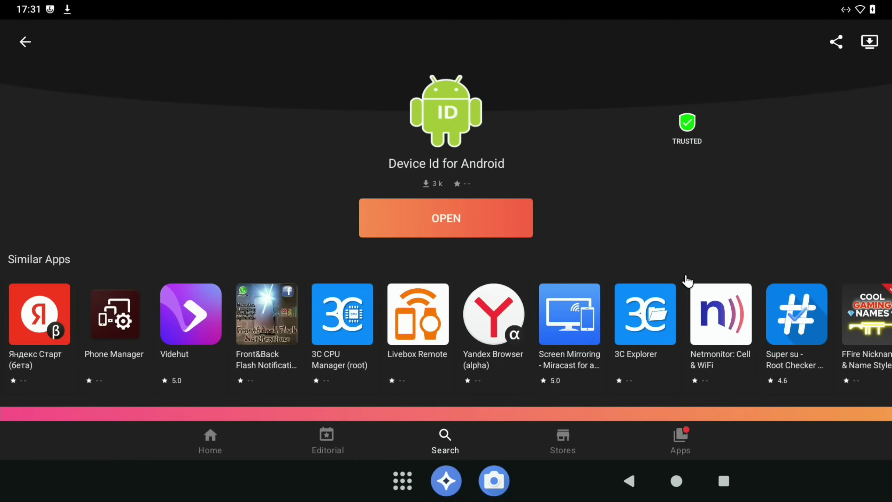
left_click(461, 215)
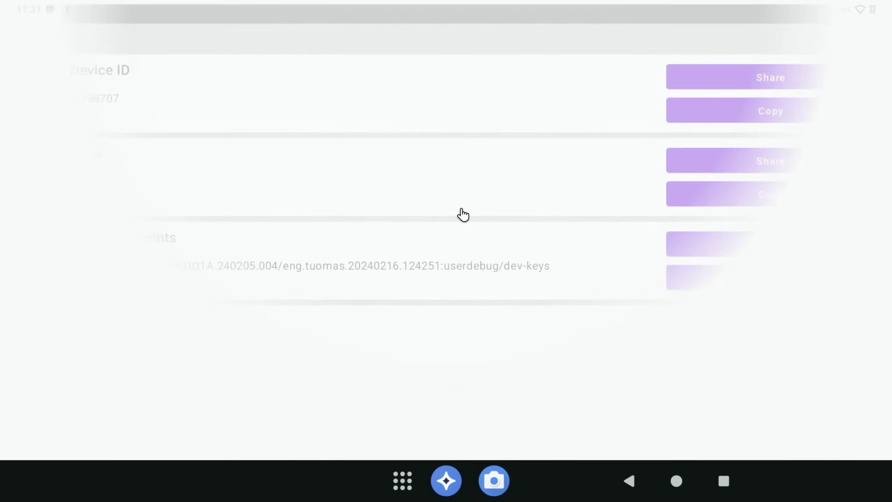
- Accept the consent request, copy the Google Services Framework ID and switch to the registration page
scroll(463, 214, "down", 2)
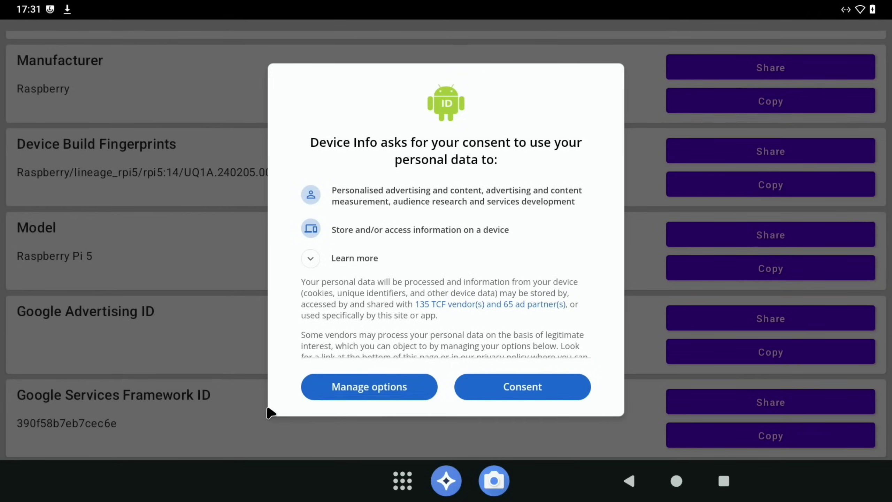
left_click(498, 395)
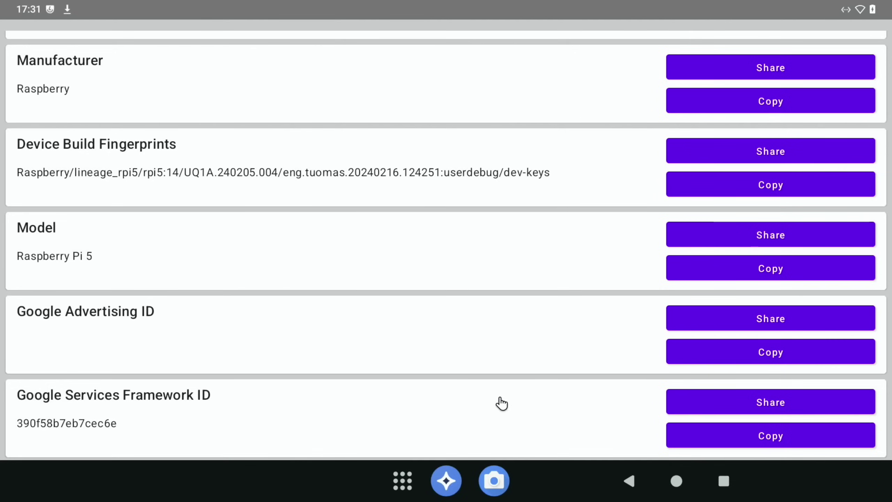
left_click(701, 435)
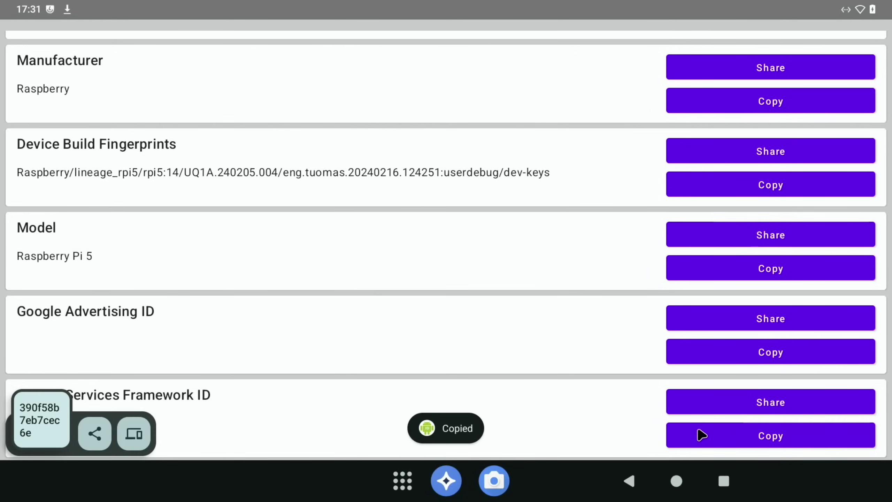
left_click(718, 478)
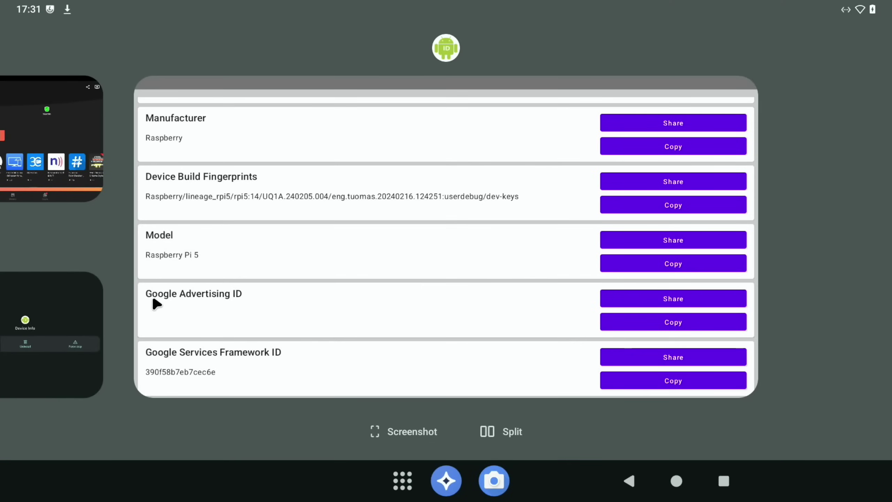
left_click_drag(88, 299, 422, 296)
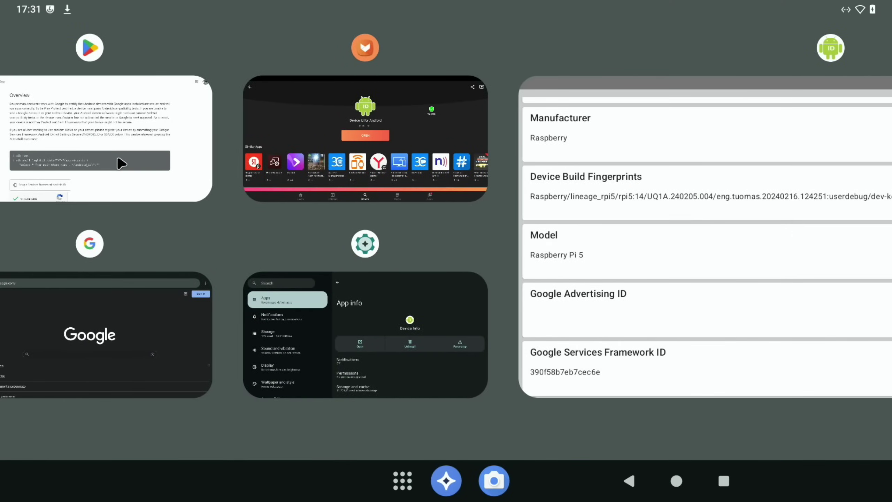
left_click(120, 164)
- Paste the ID into the Android ID field, pass reCAPTCHA and register the device
left_click(202, 384)
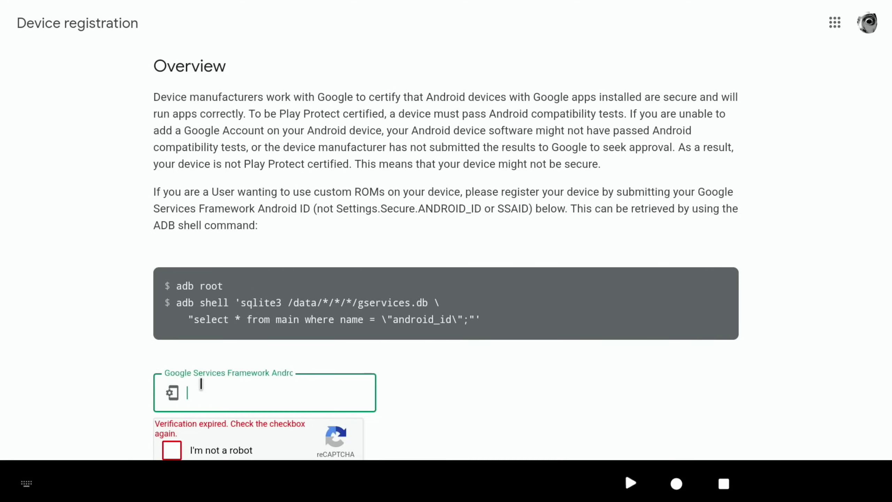
right_click(202, 383)
left_click(187, 369)
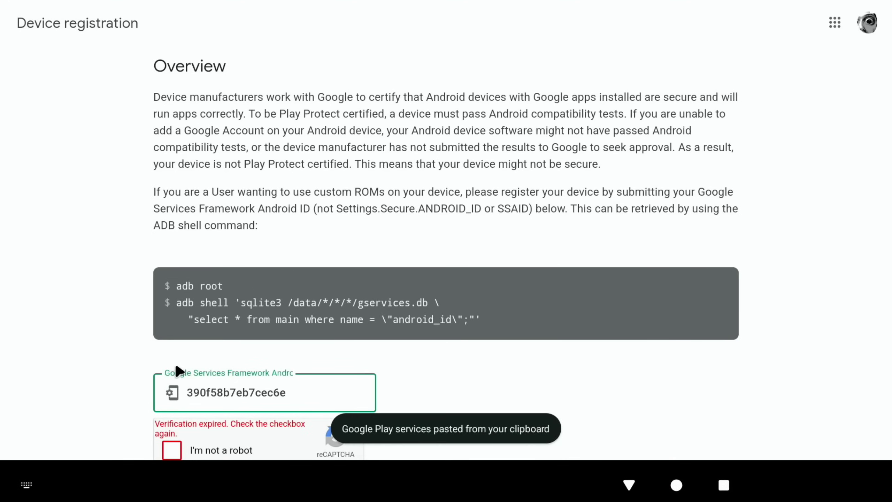
left_click(172, 448)
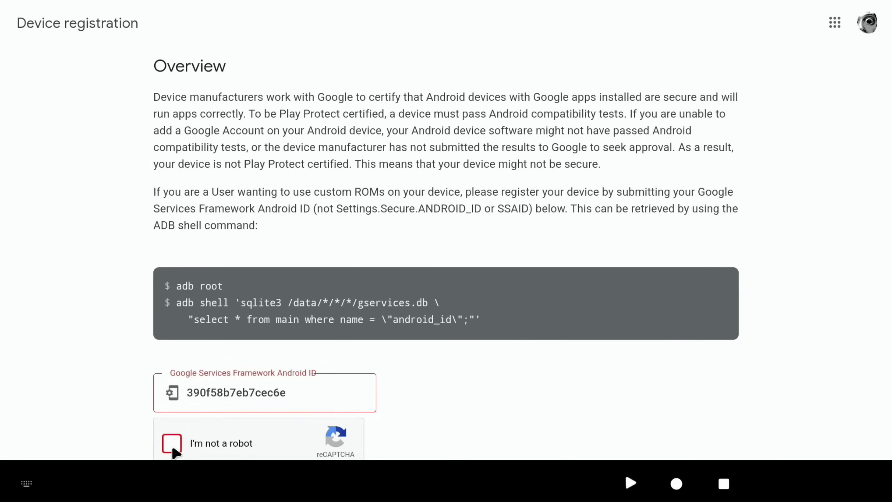
scroll(61, 337, "down", 5)
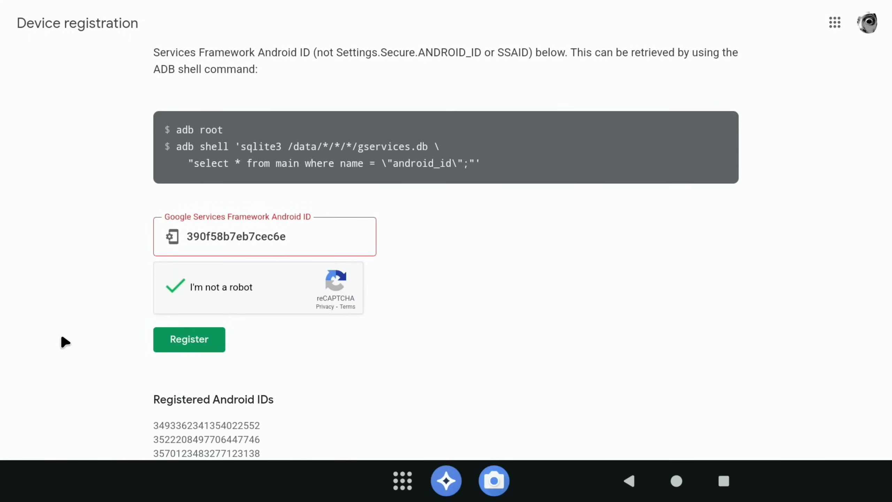
left_click(182, 340)
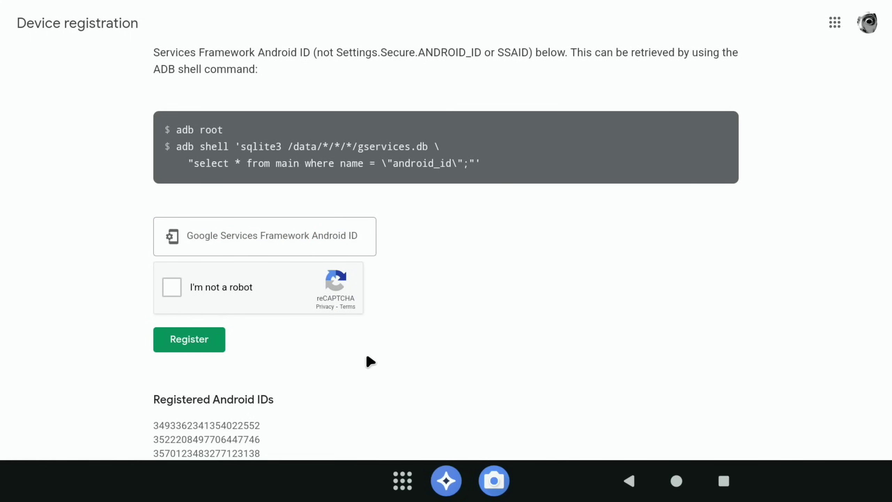
scroll(369, 361, "down", 8)
scroll(369, 361, "up", 13)
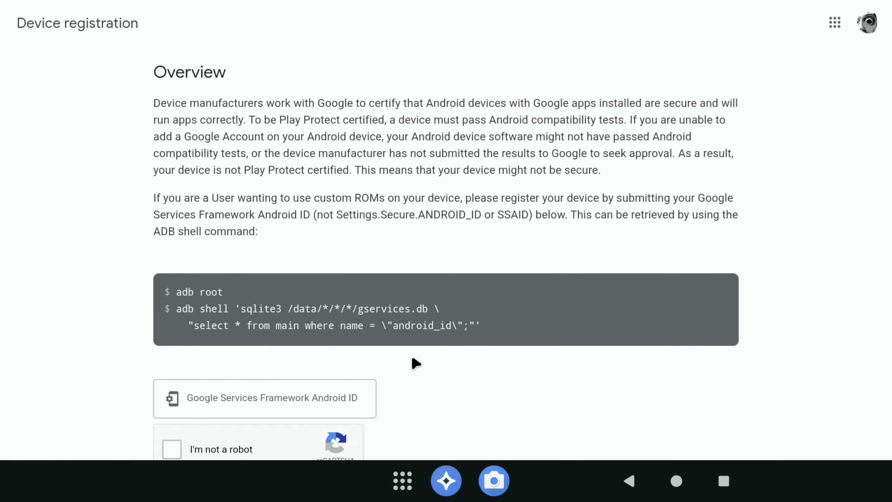
- Attempt Play Store sign-in, which flags the device as uncertified, then go home and open quick settings
left_click(676, 487)
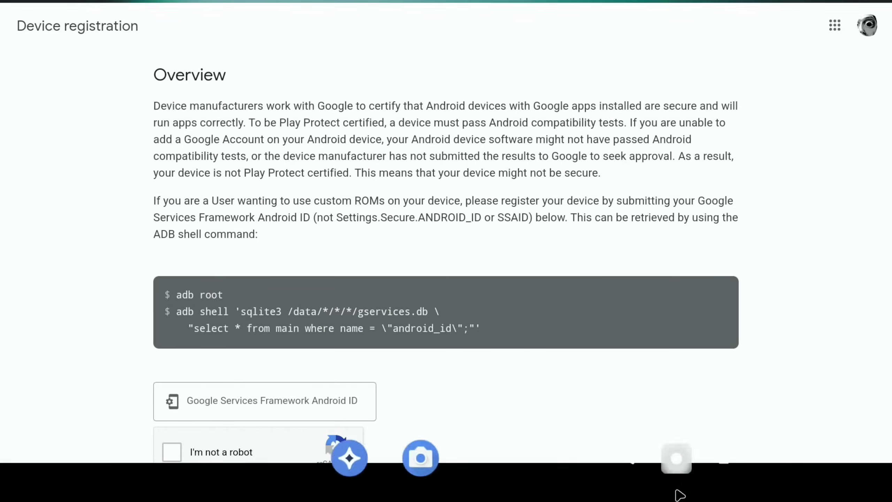
left_click_drag(464, 497, 457, 180)
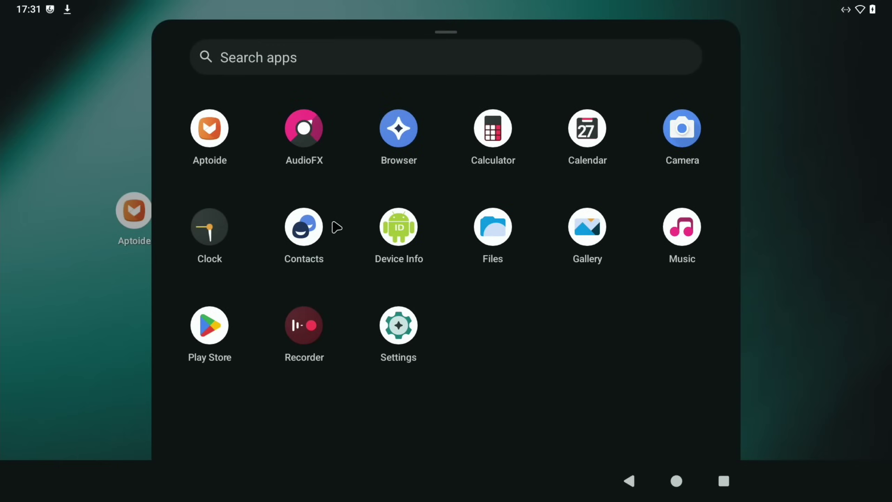
left_click(213, 318)
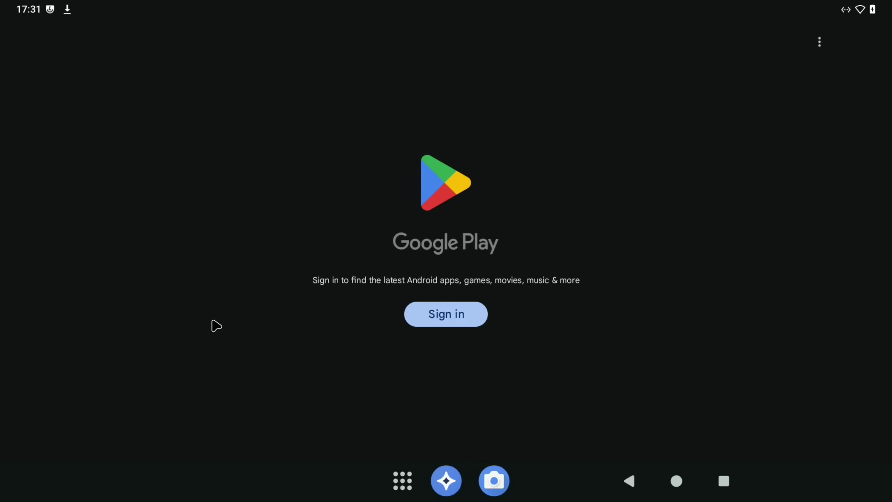
left_click(437, 312)
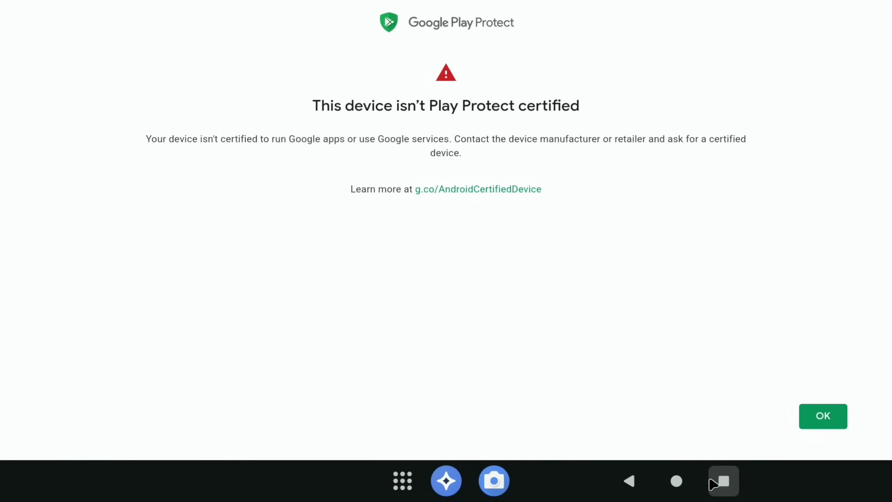
left_click(676, 482)
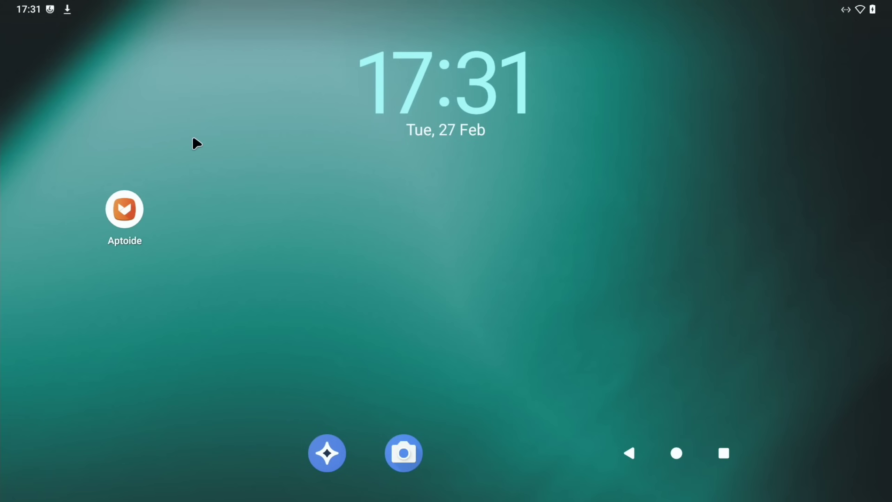
left_click_drag(66, 6, 134, 336)
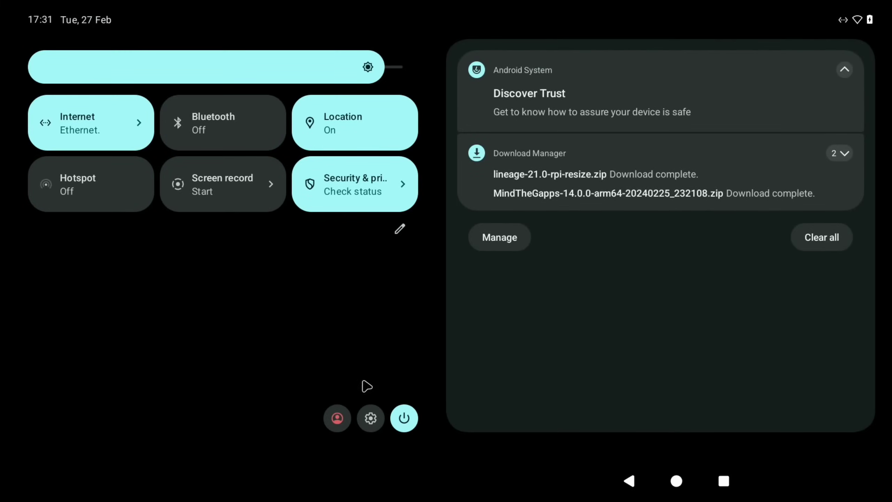
- Restart LineageOS into the normal system, then open the full app drawer
left_click(403, 419)
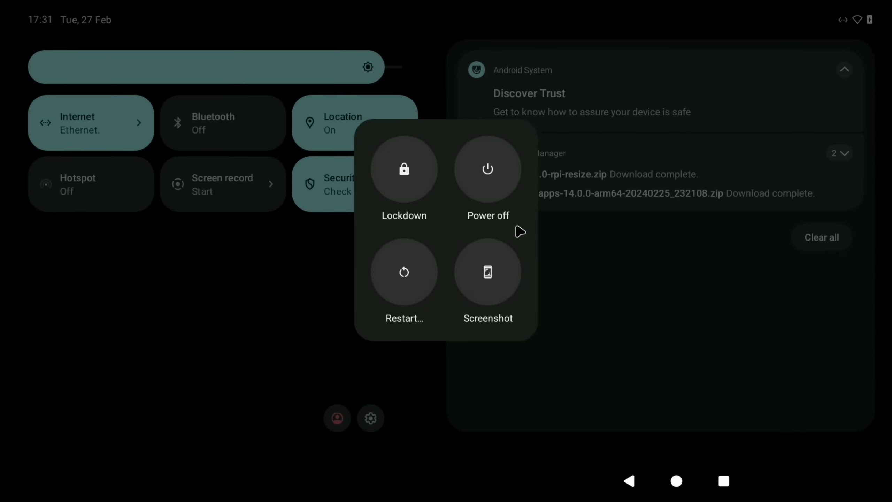
left_click(415, 275)
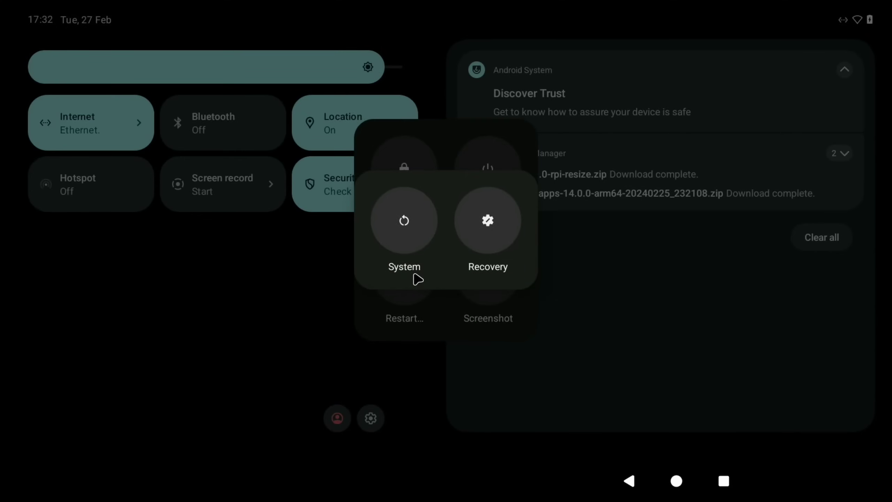
left_click(409, 236)
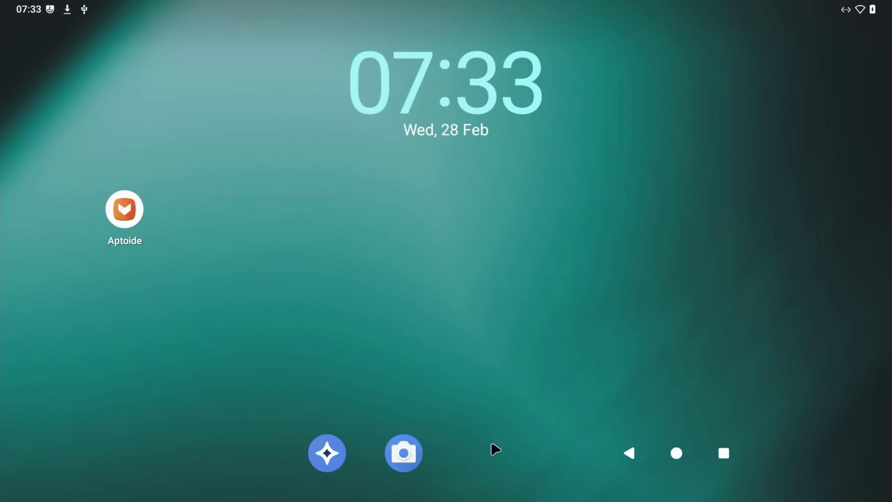
left_click_drag(482, 500, 477, 231)
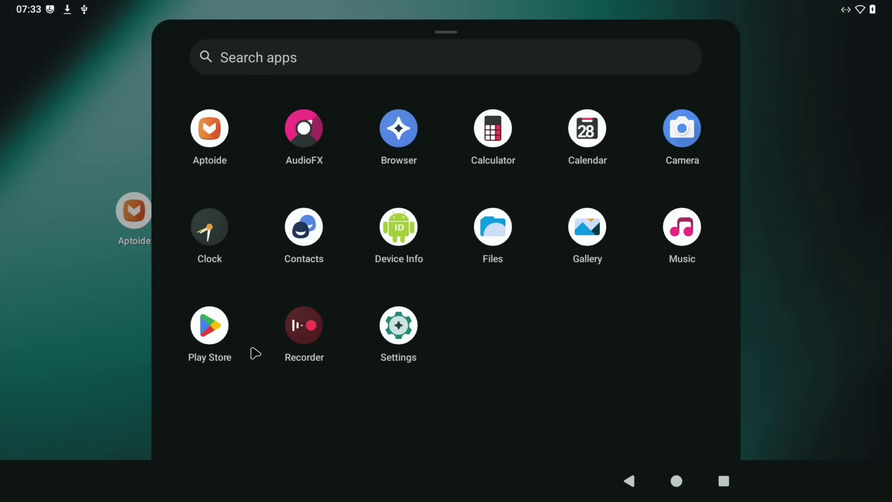
- Launch Play Store, sign in with the account password, and accept Google's terms and services settings
left_click(222, 338)
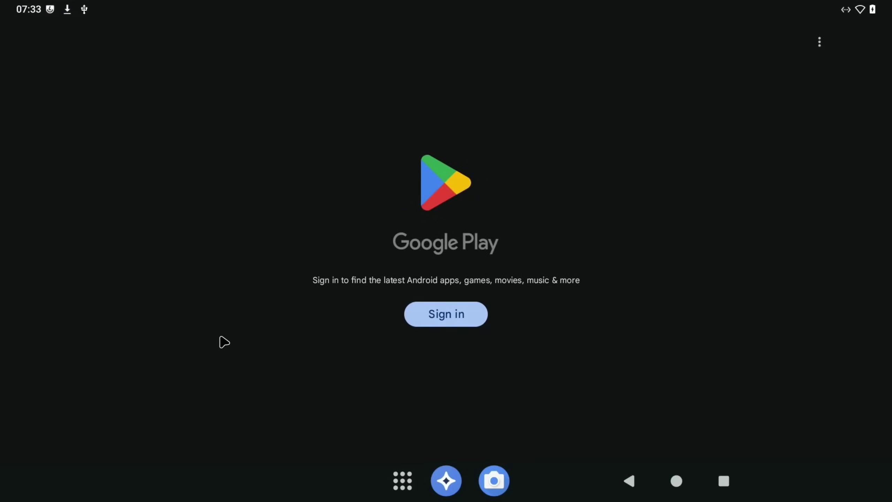
left_click(419, 321)
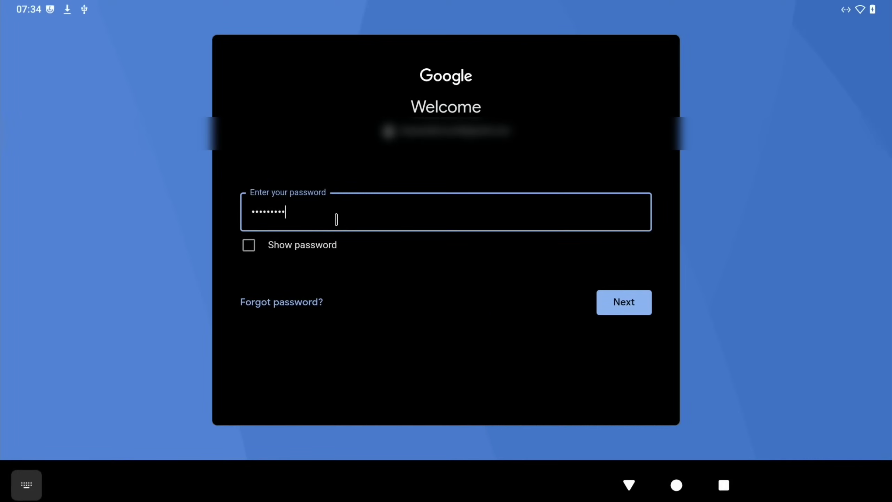
key("Return")
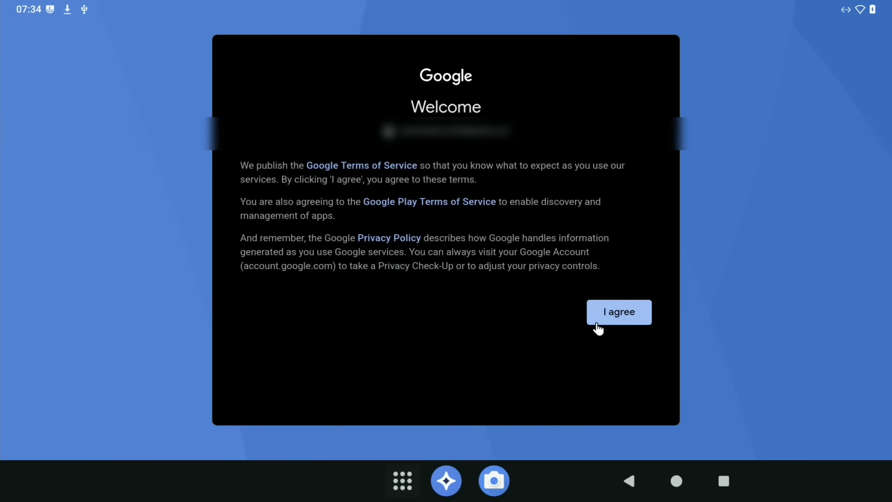
left_click(608, 321)
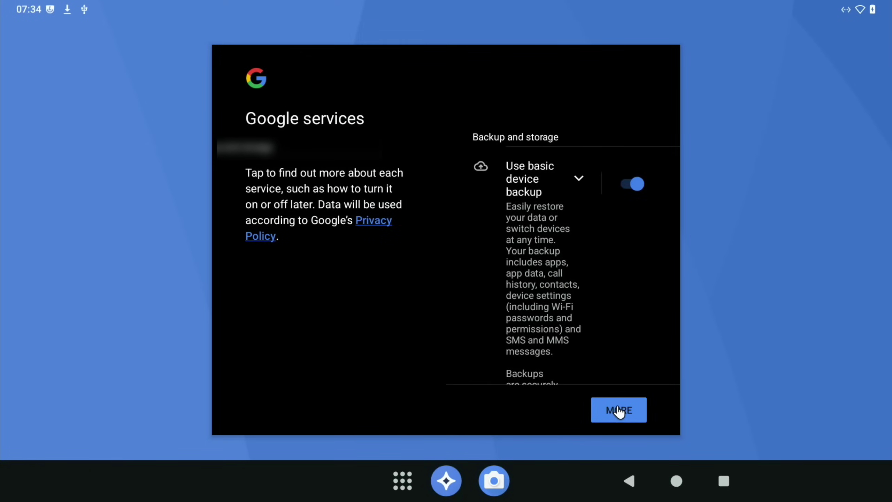
left_click(619, 410)
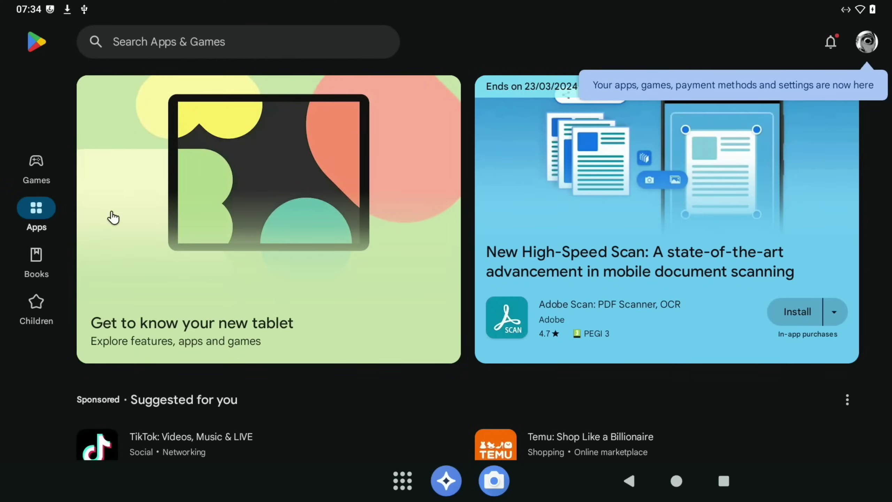
- Find Happy Wheels under Games, install it, and launch it after the download
left_click(39, 179)
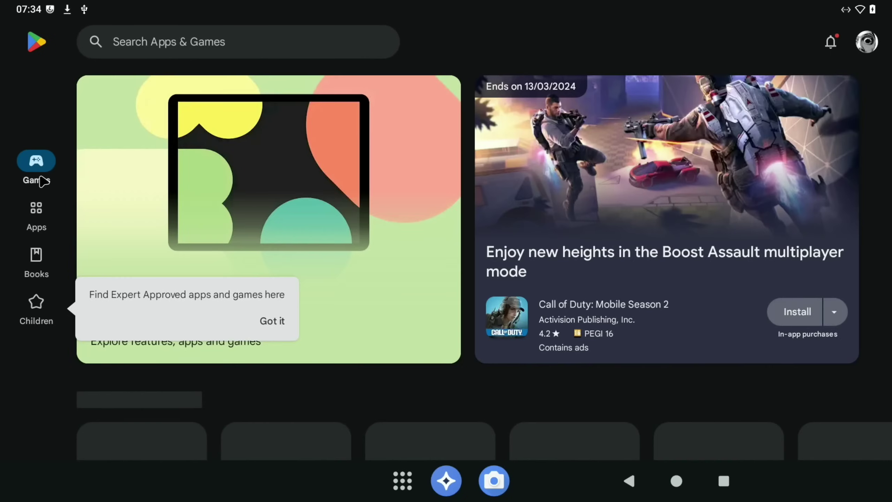
scroll(184, 200, "down", 5)
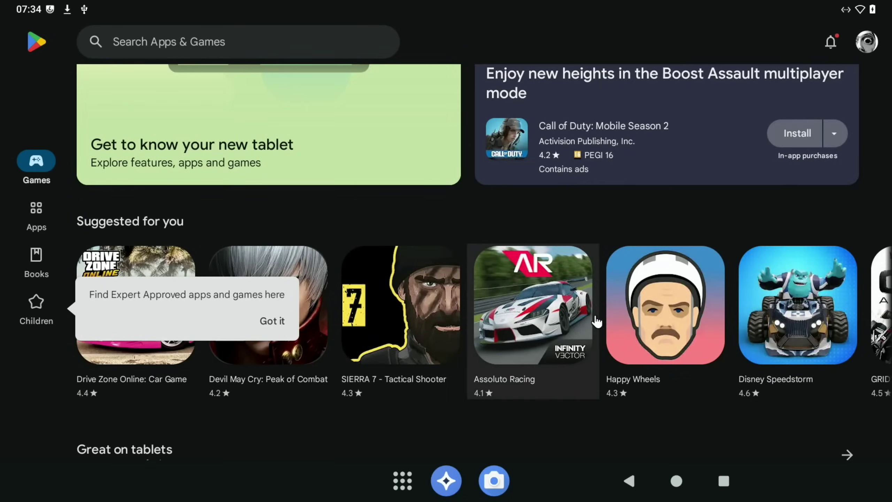
left_click(623, 320)
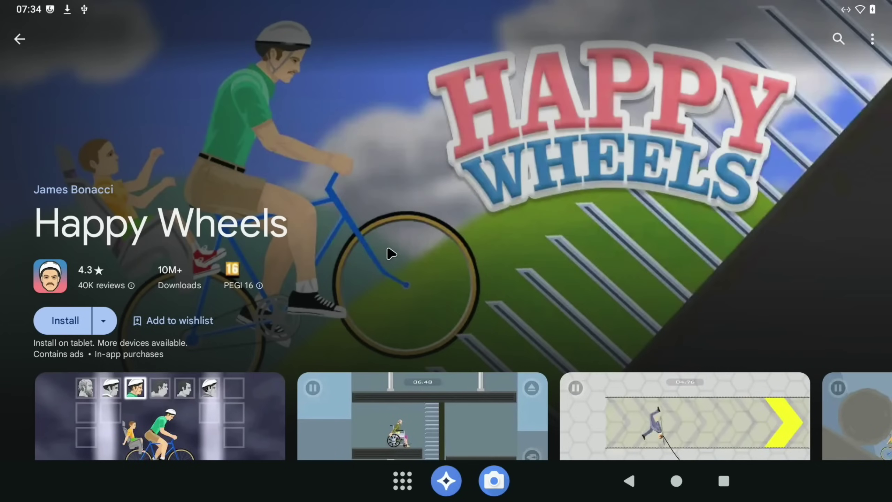
scroll(391, 253, "down", 3)
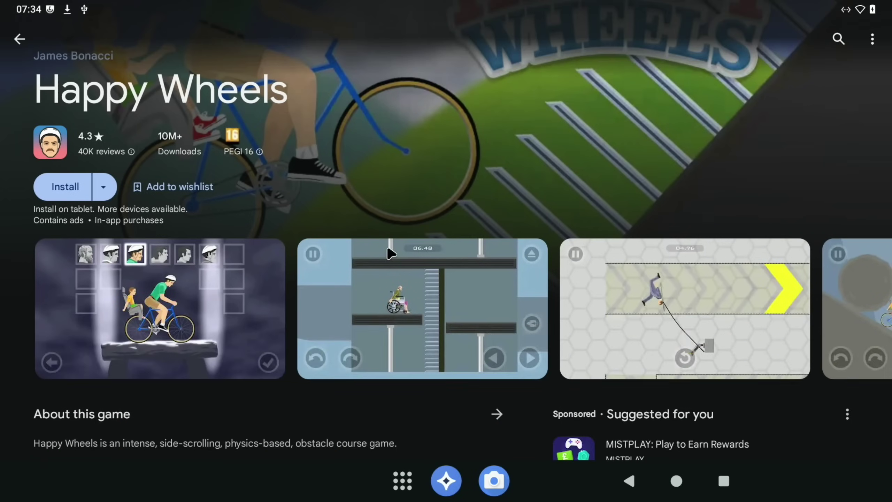
left_click(64, 187)
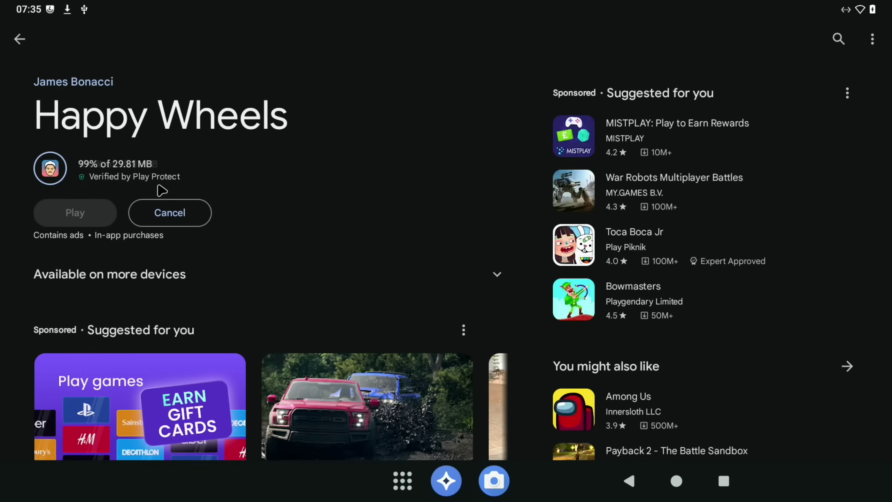
left_click(92, 211)
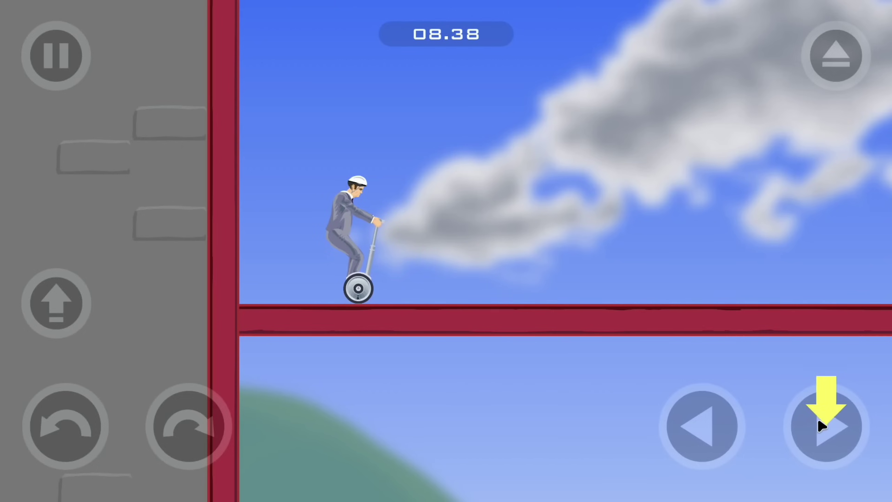
- Drive the Happy Wheels segway rider rightward along the red girder while tilting
left_click(819, 422)
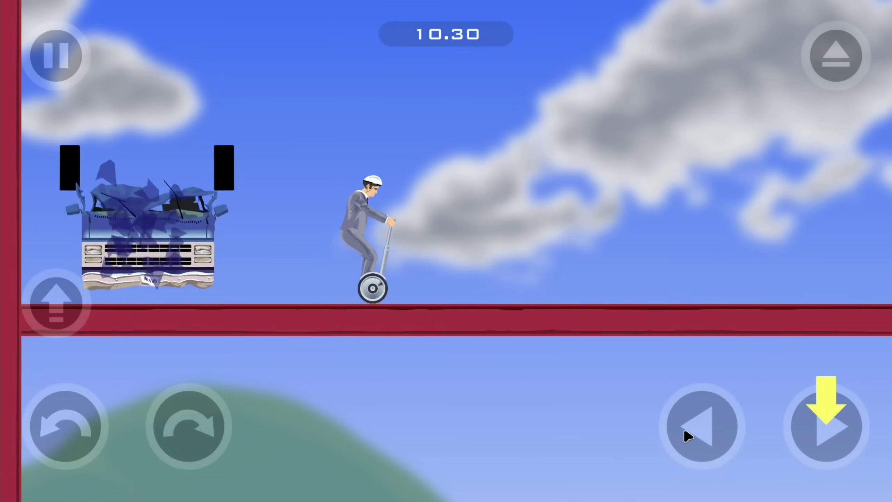
left_click(816, 430)
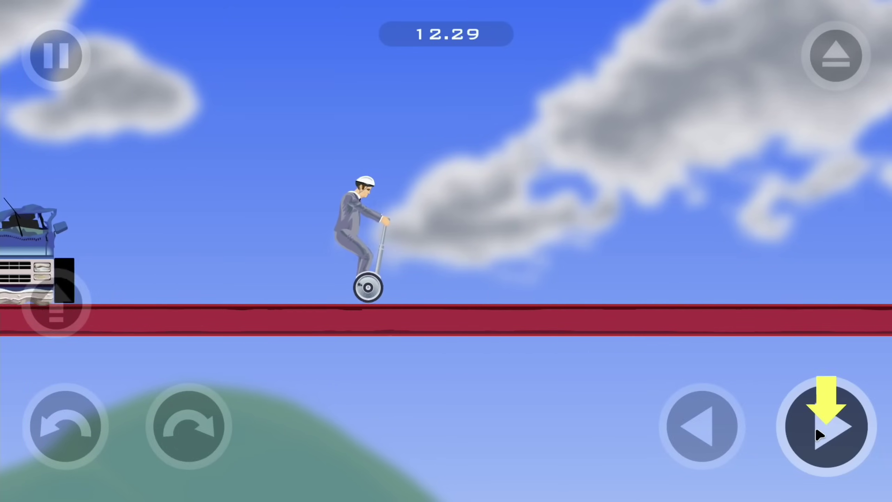
left_click_drag(819, 435, 199, 434)
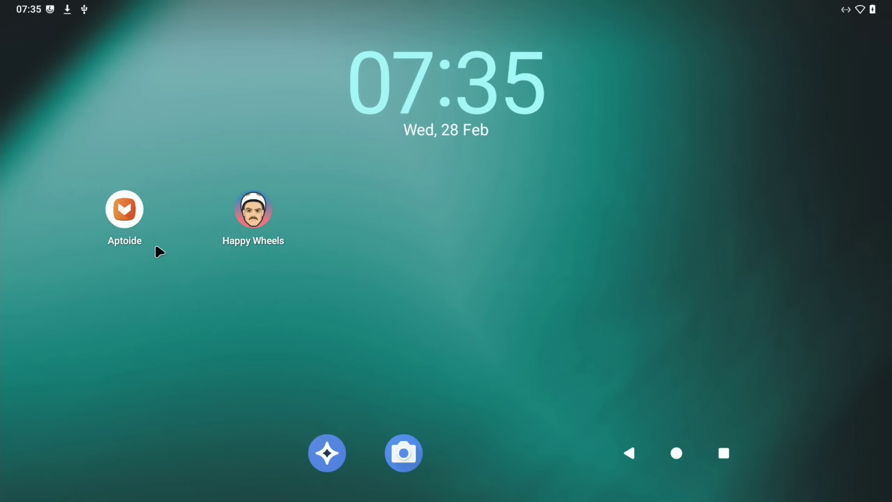
- Put Aptoide and the Play Store's Happy Wheels page side by side in split screen
left_click(129, 219)
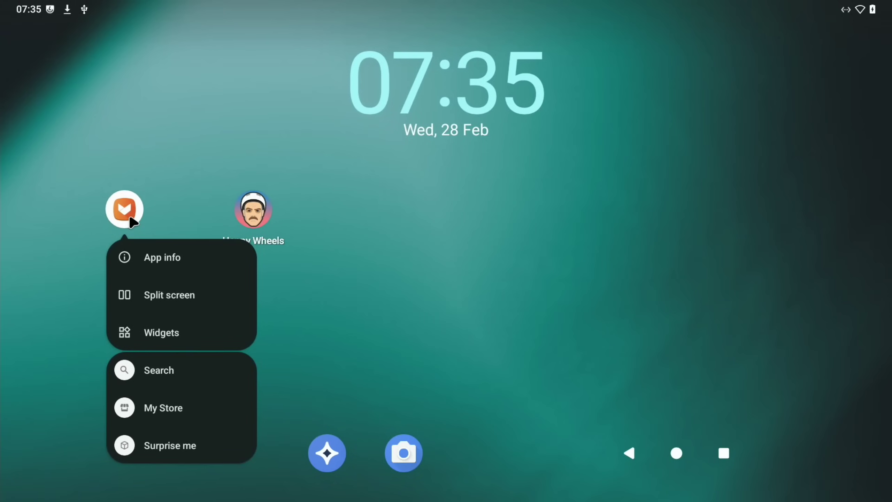
left_click(147, 298)
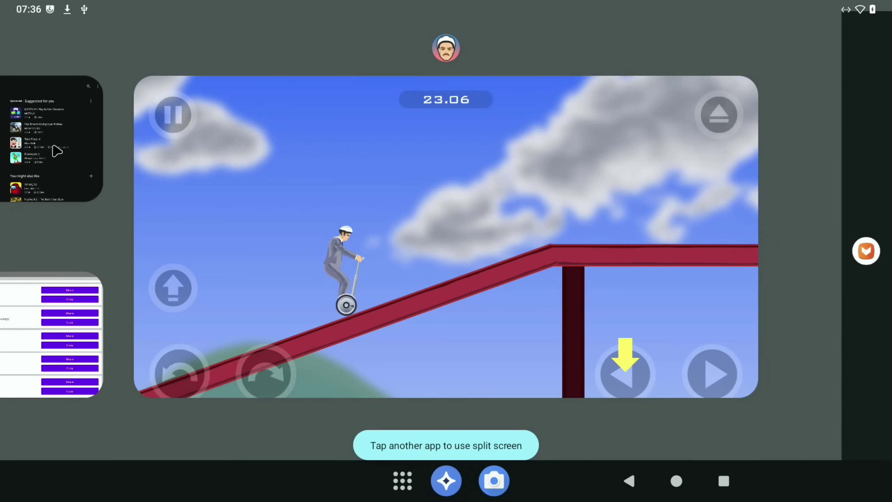
left_click(56, 152)
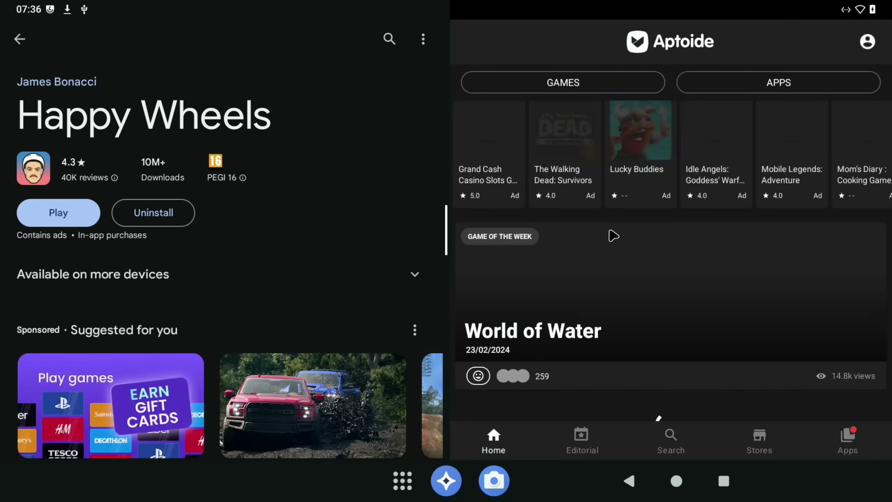
scroll(231, 204, "down", 10)
scroll(231, 204, "up", 10)
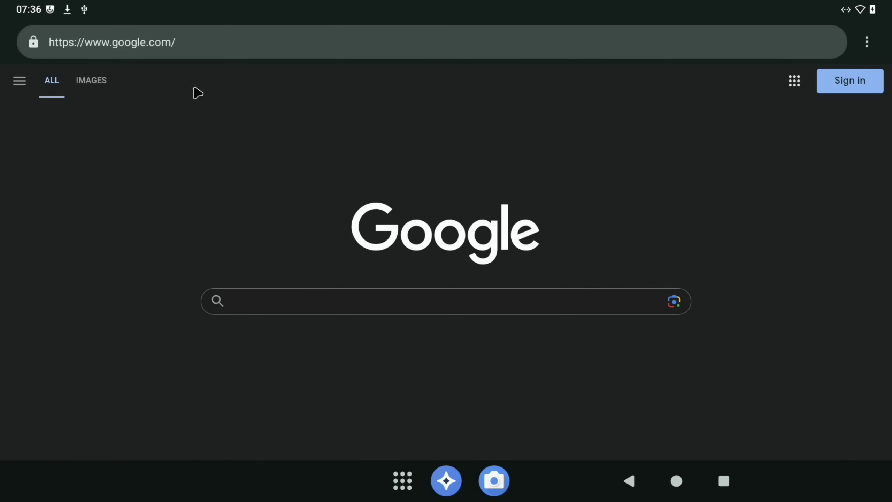
- Search Google for 'konstakan' from the browser address bar
left_click(168, 34)
type("kon")
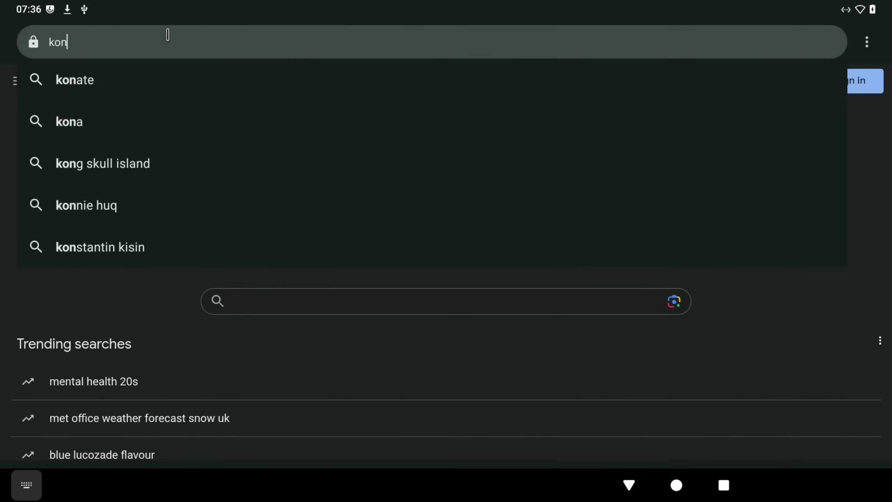
type("stakang")
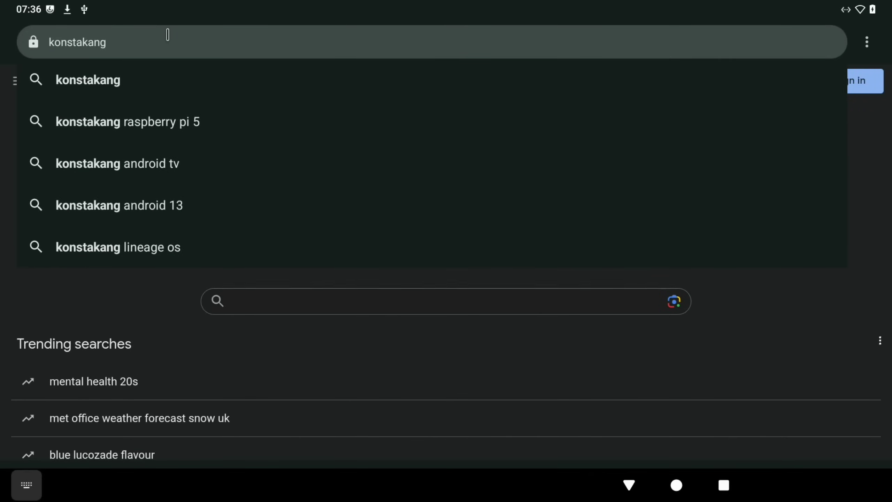
key("Return")
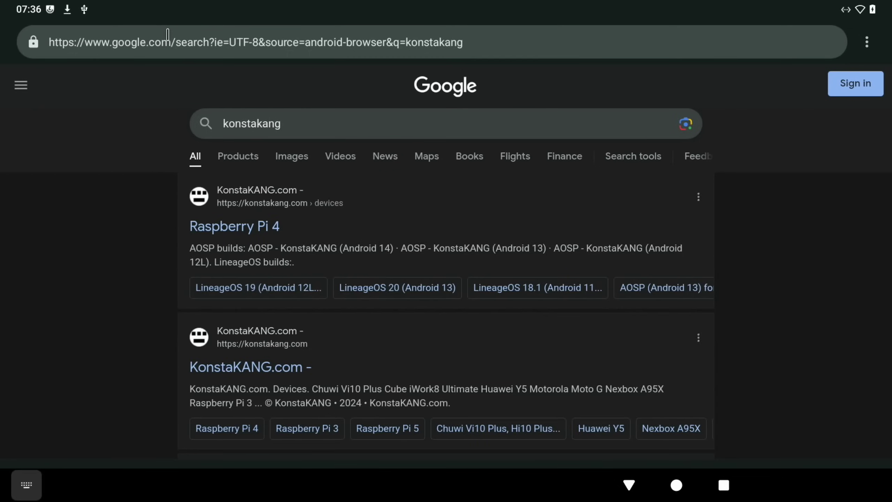
- Open KonstaKANG.com, go to its Raspberry Pi 5 device page, and dismiss the advert
left_click(217, 366)
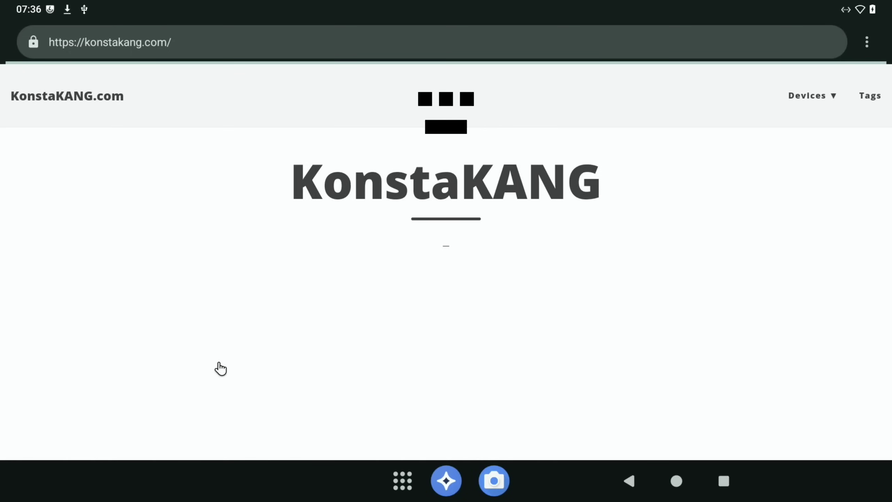
mouse_move(849, 107)
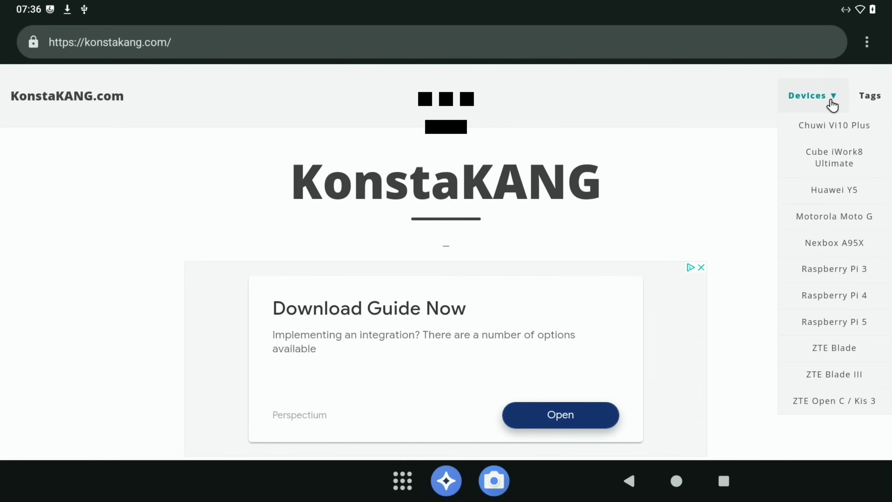
left_click(842, 322)
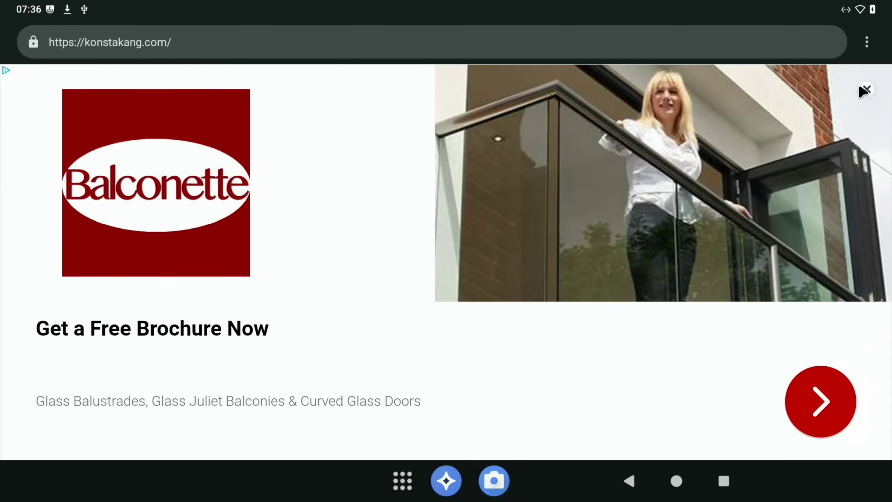
left_click(862, 90)
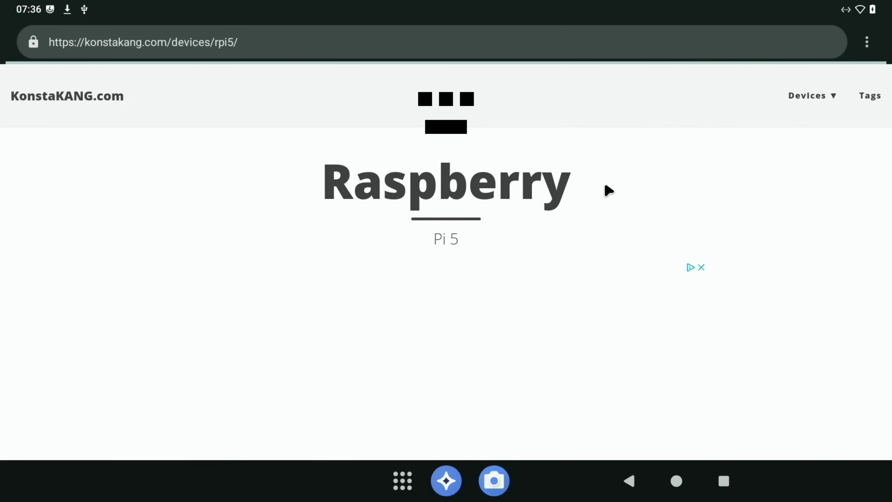
- Open the LineageOS 21 (Android 14) build page from the Raspberry Pi 5 device page
scroll(606, 186, "down", 10)
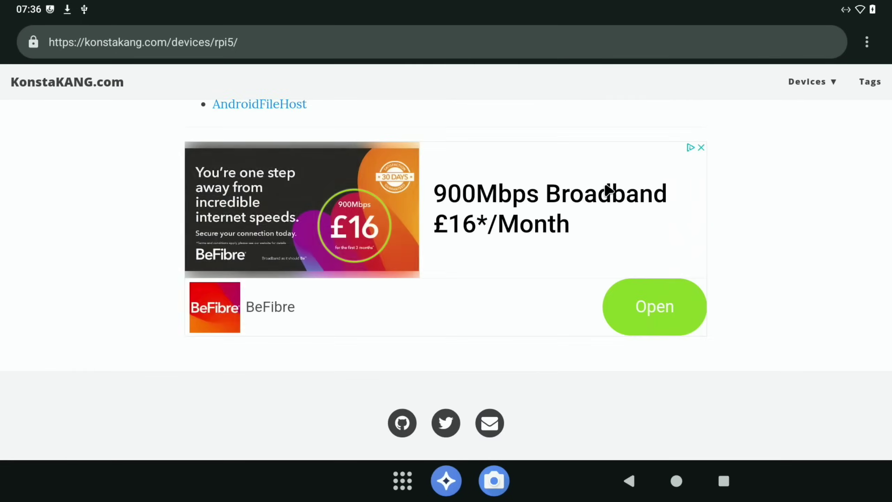
scroll(608, 190, "up", 5)
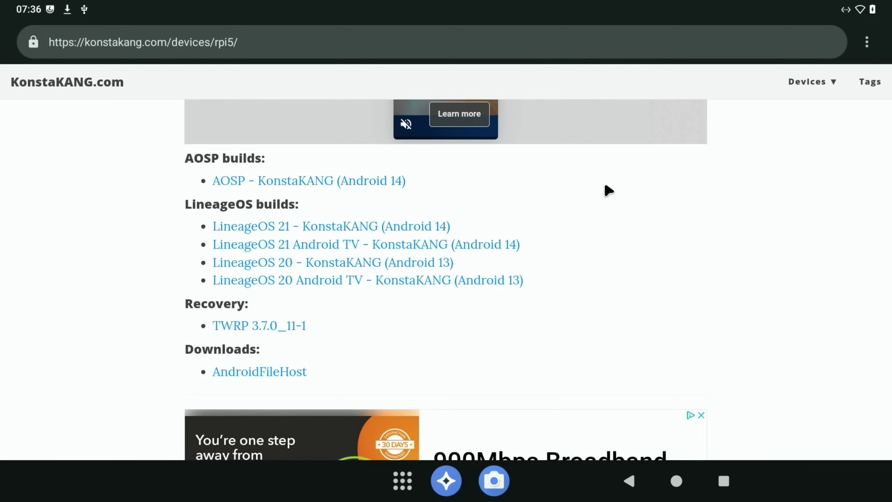
left_click(404, 228)
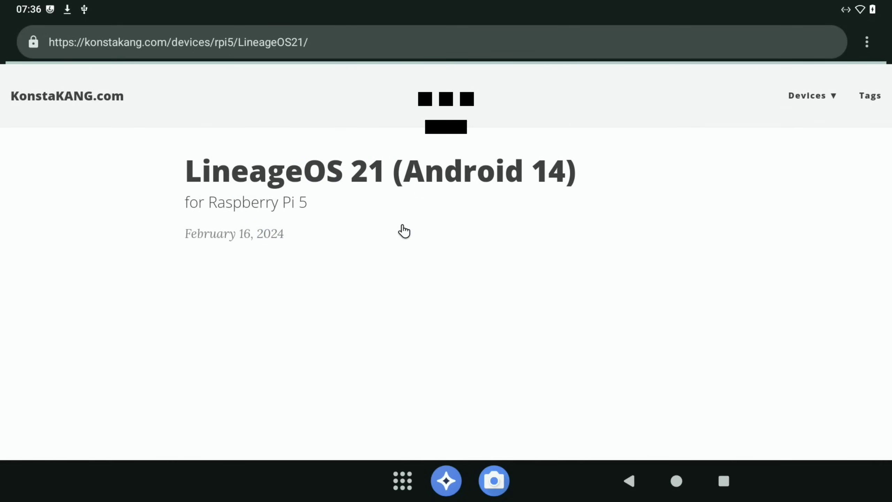
- Scroll through the LineageOS 21 page's issues, FAQ and comments
scroll(404, 230, "down", 10)
scroll(403, 227, "down", 15)
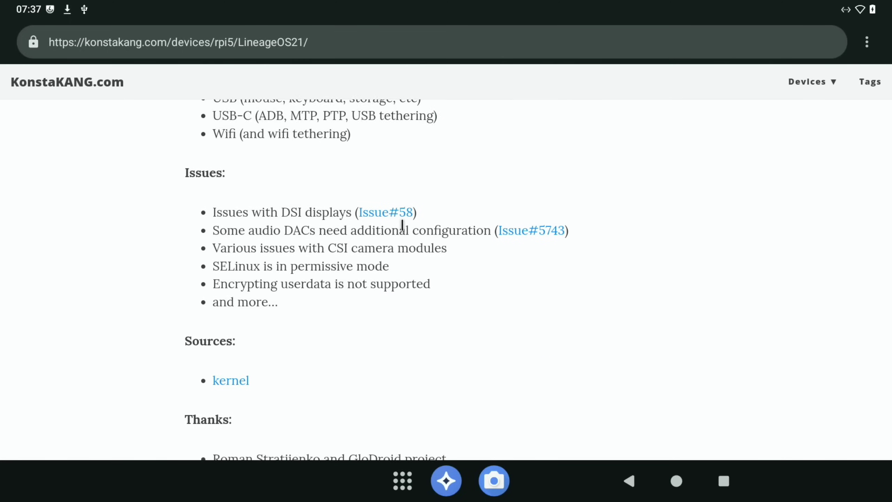
scroll(404, 230, "down", 9)
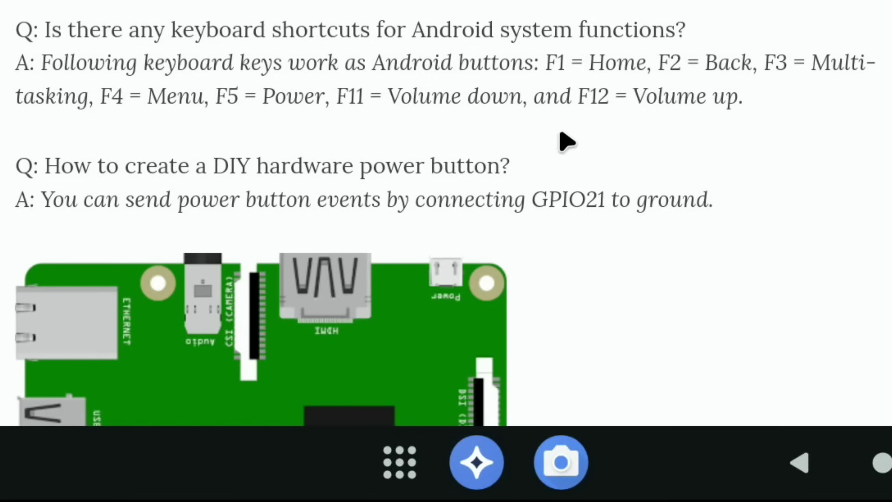
scroll(567, 142, "down", 10)
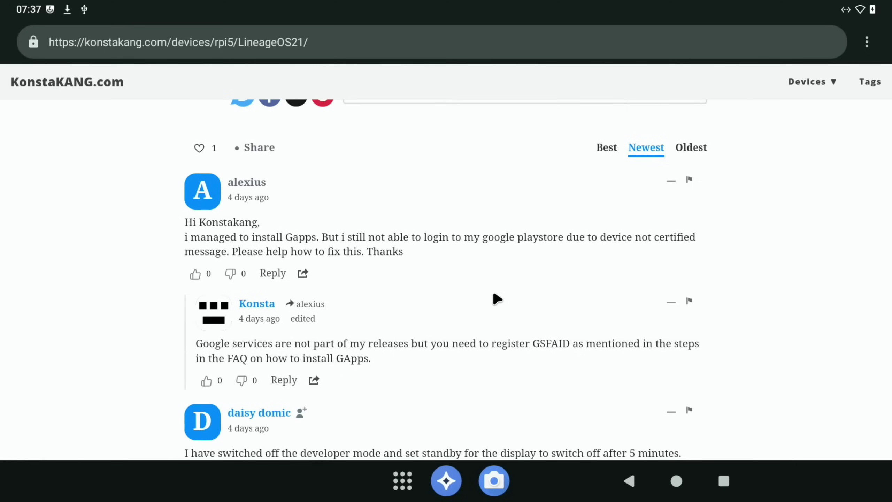
scroll(497, 298, "down", 6)
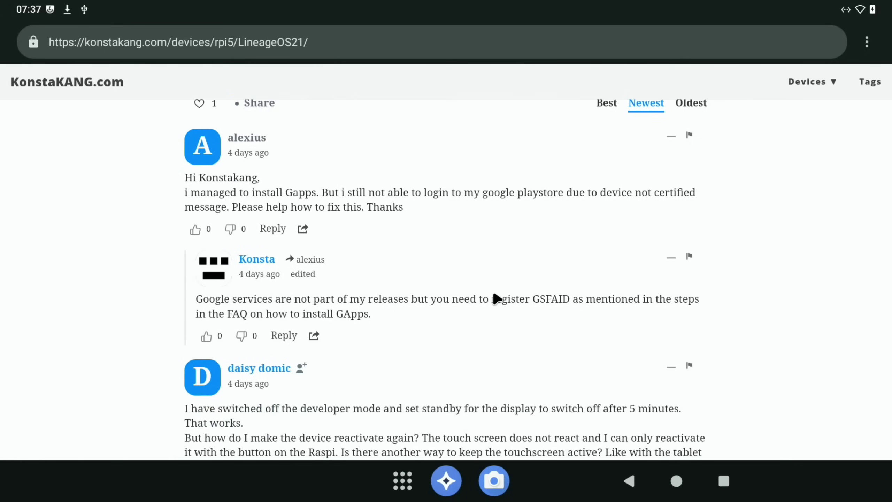
scroll(497, 299, "down", 5)
scroll(498, 299, "down", 15)
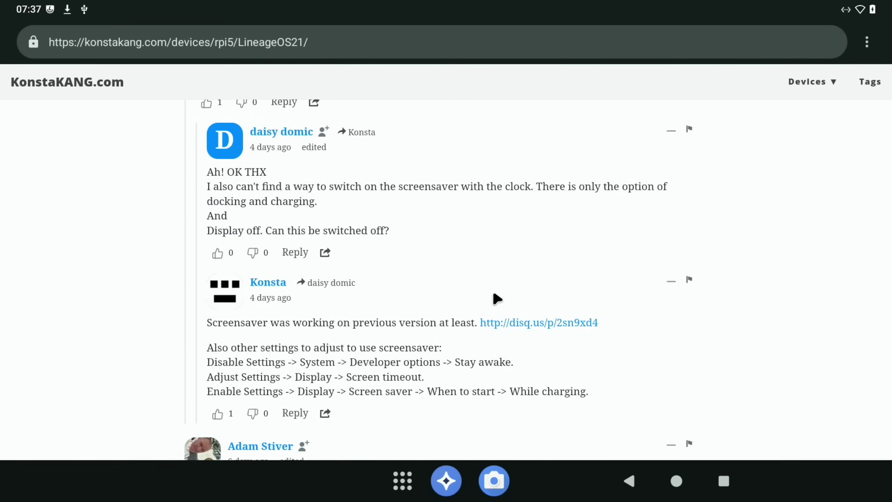
scroll(493, 295, "up", 20)
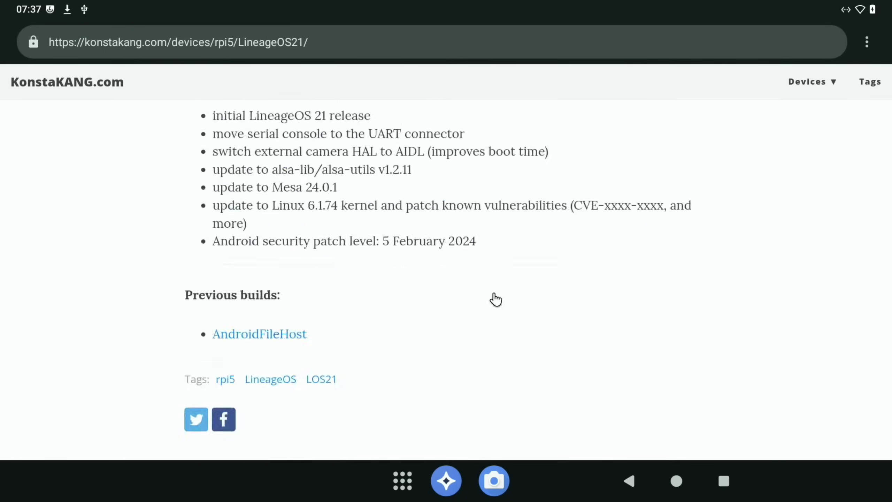